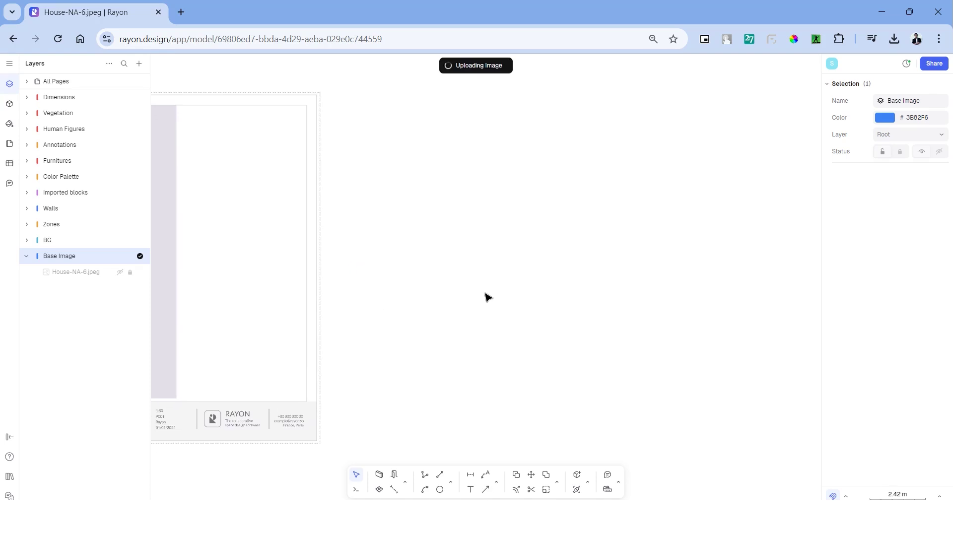
Move the SEC.jpg section image clear of the floor plan page and lower its fill opacity.
scroll(483, 292, "down", 2)
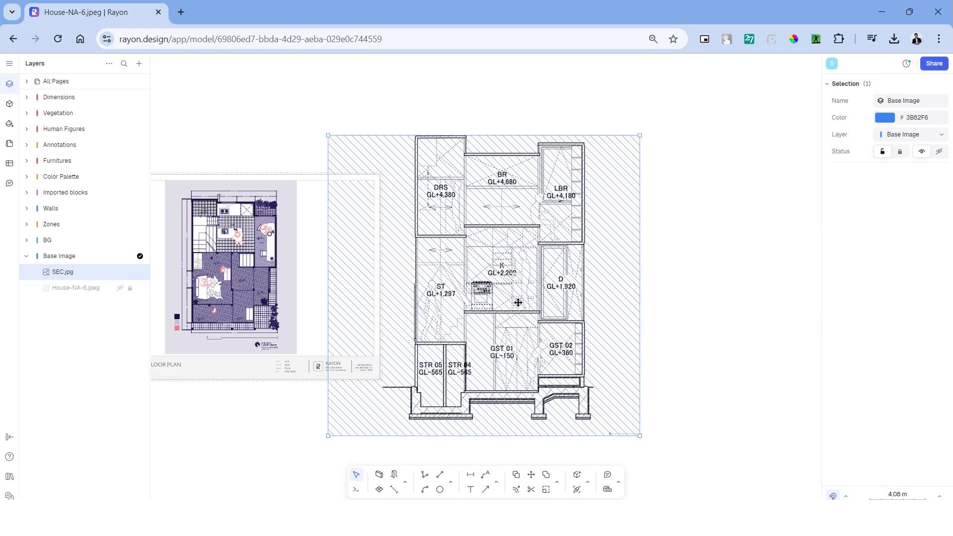
left_click_drag(522, 303, 642, 299)
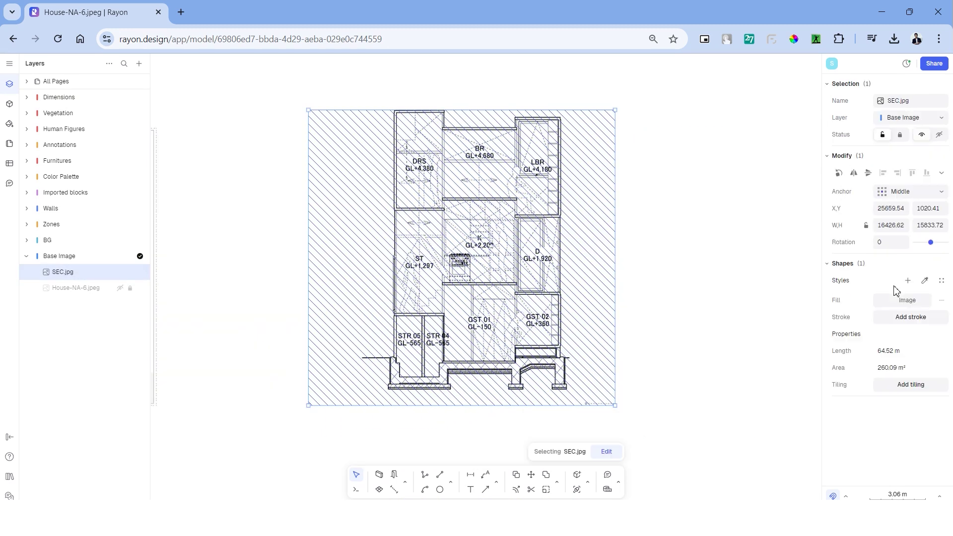
left_click(914, 303)
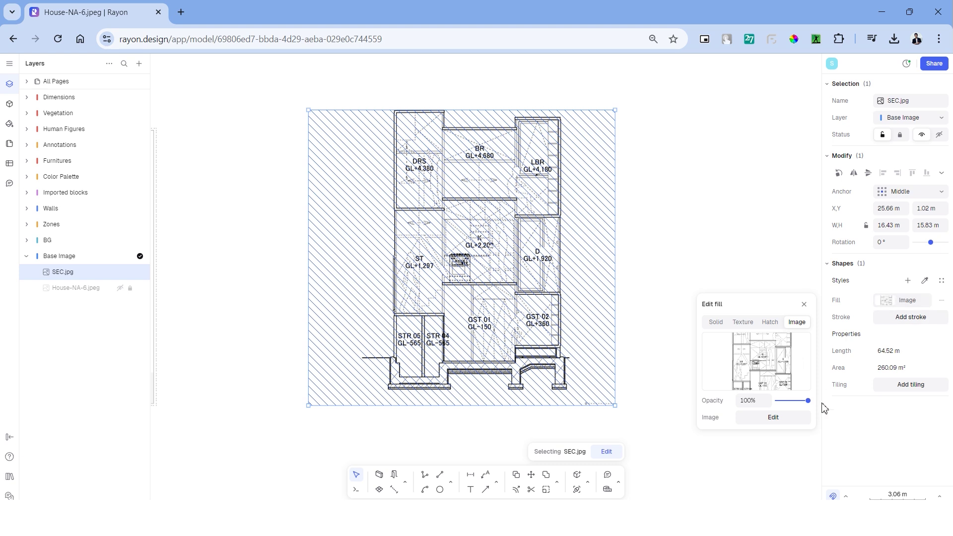
left_click_drag(809, 404, 795, 401)
left_click(719, 242)
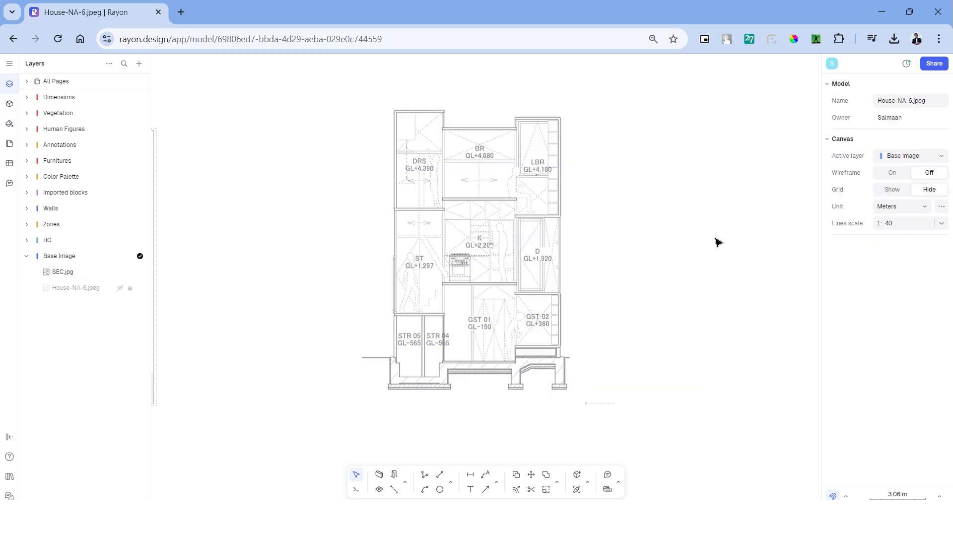
Draw a horizontal reference line along the ground level from the outer end of the ground line beside STR 05.
left_click(442, 477)
scroll(336, 357, "up", 5)
left_click(333, 356)
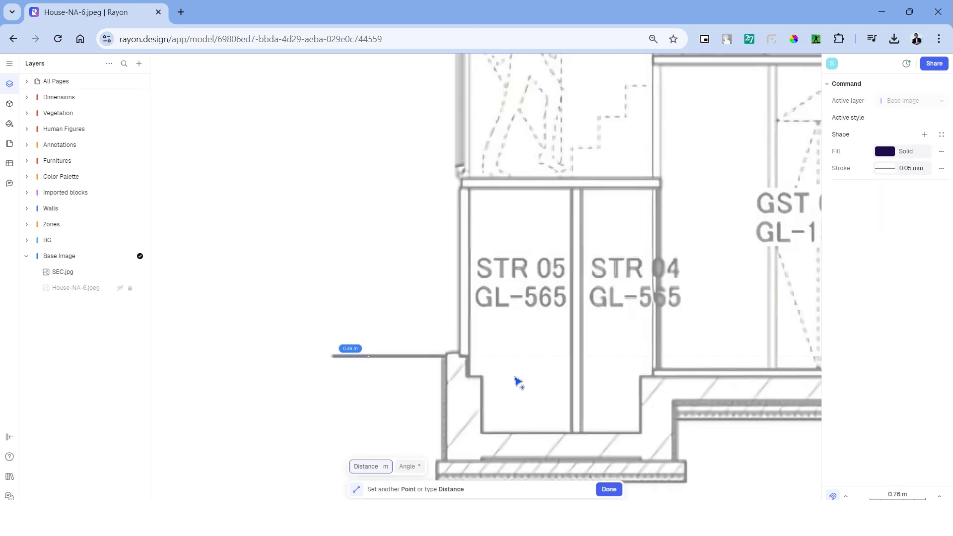
left_click(565, 360)
Draw a 9 m vertical reference line upward from ground level along the outer wall beside STR 05 and ST.
scroll(478, 376, "down", 2)
left_click(476, 376)
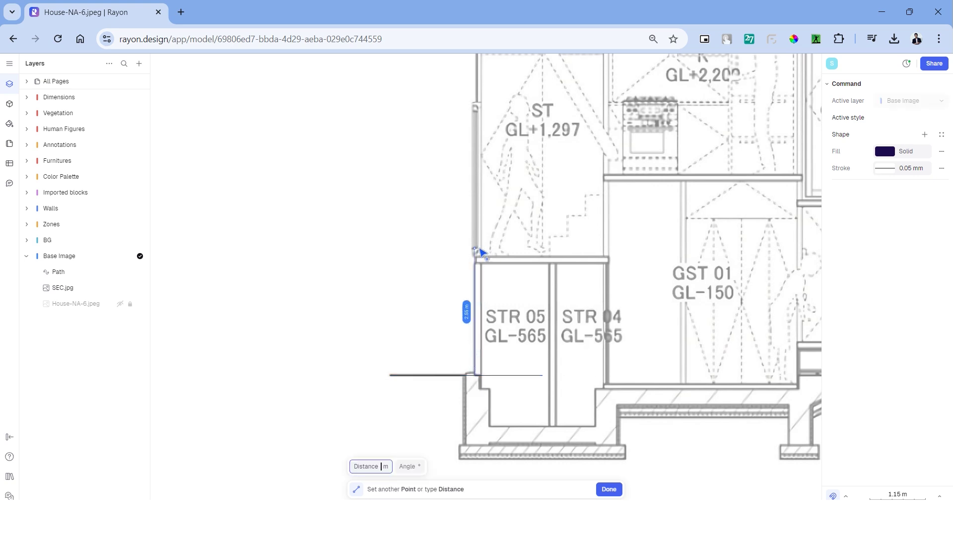
type("9")
key("Tab")
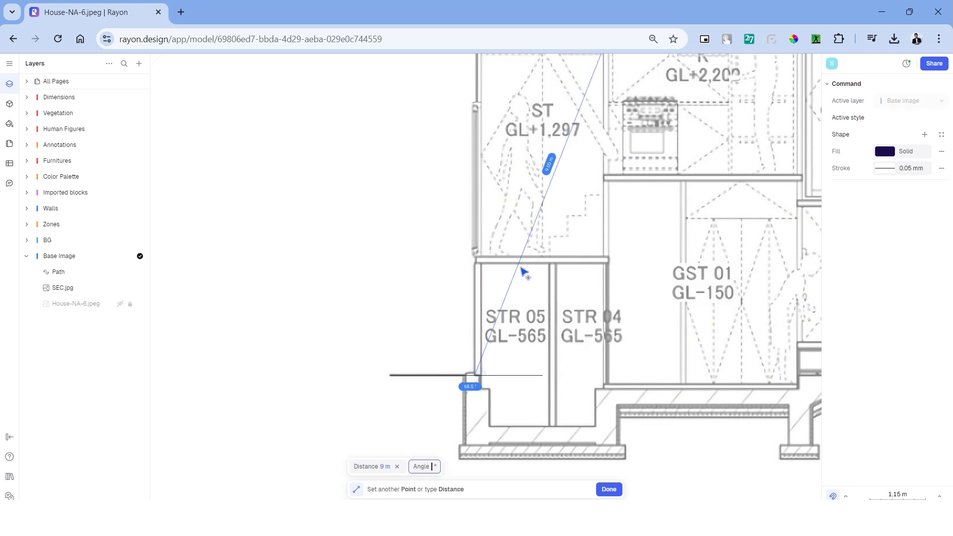
left_click(475, 236)
key("Escape")
Scale the SEC.jpg image by reference, matching the height from ground level to the DRS roof corner to the 9 m line.
scroll(421, 373, "down", 4)
left_click(418, 375)
left_click(356, 493)
type("sc")
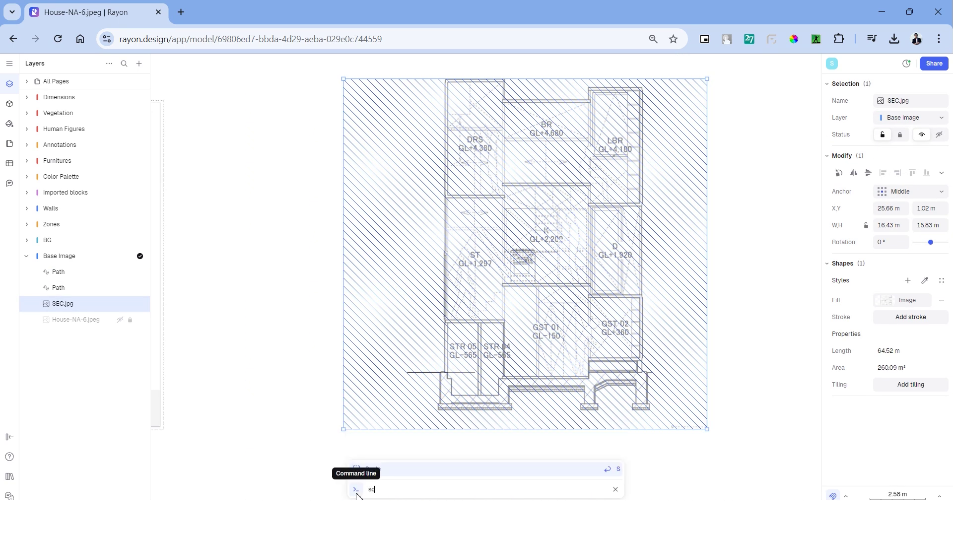
key("Return")
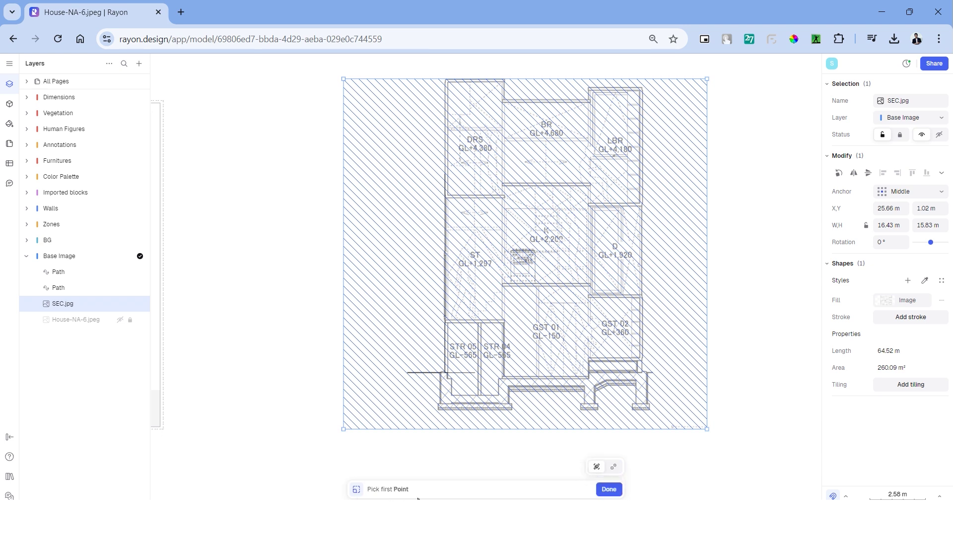
scroll(448, 375, "up", 3)
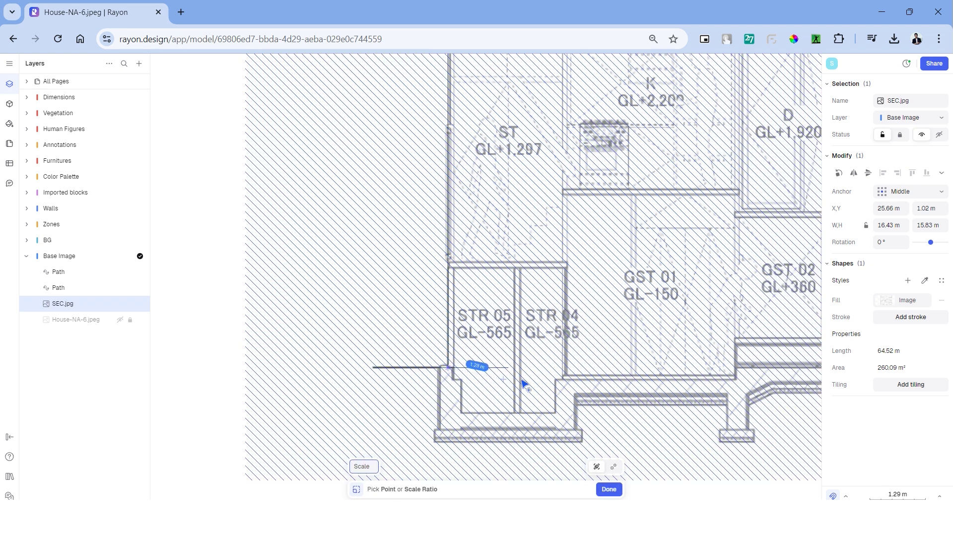
scroll(522, 384, "down", 5)
scroll(432, 211, "up", 10)
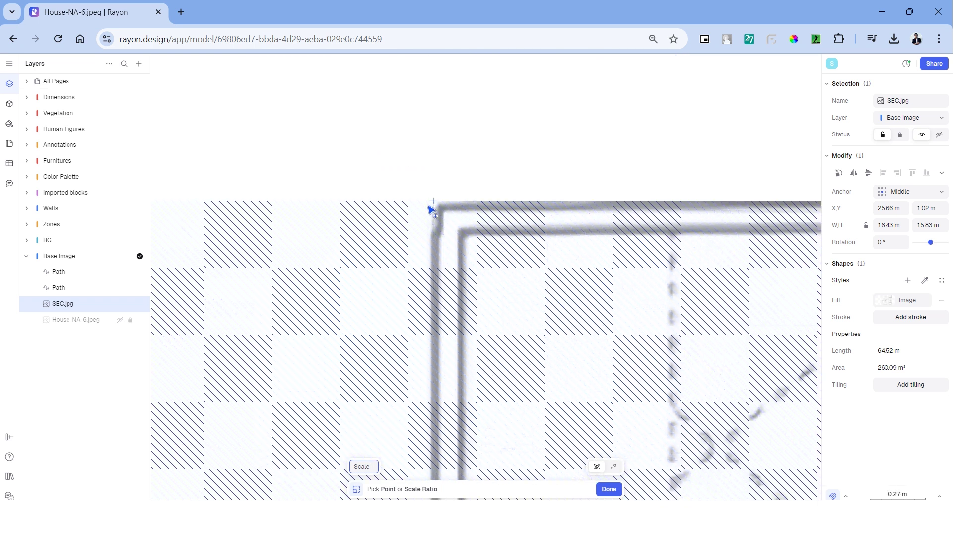
scroll(432, 211, "up", 5)
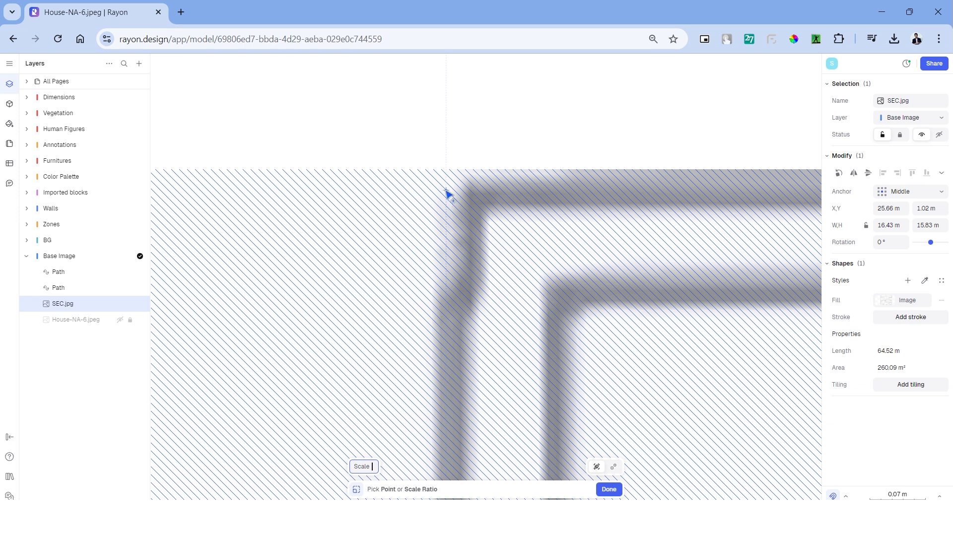
left_click(450, 196)
scroll(450, 196, "down", 12)
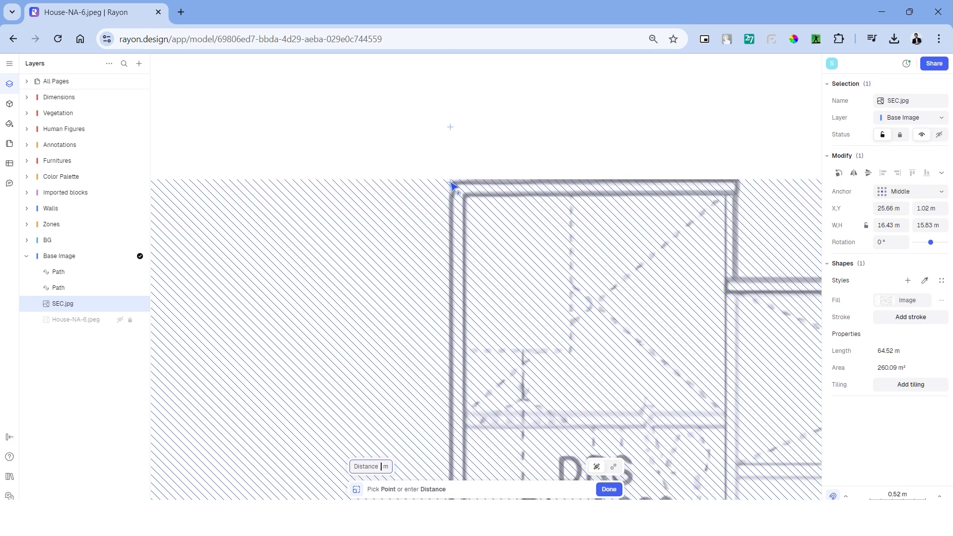
scroll(437, 277, "up", 3)
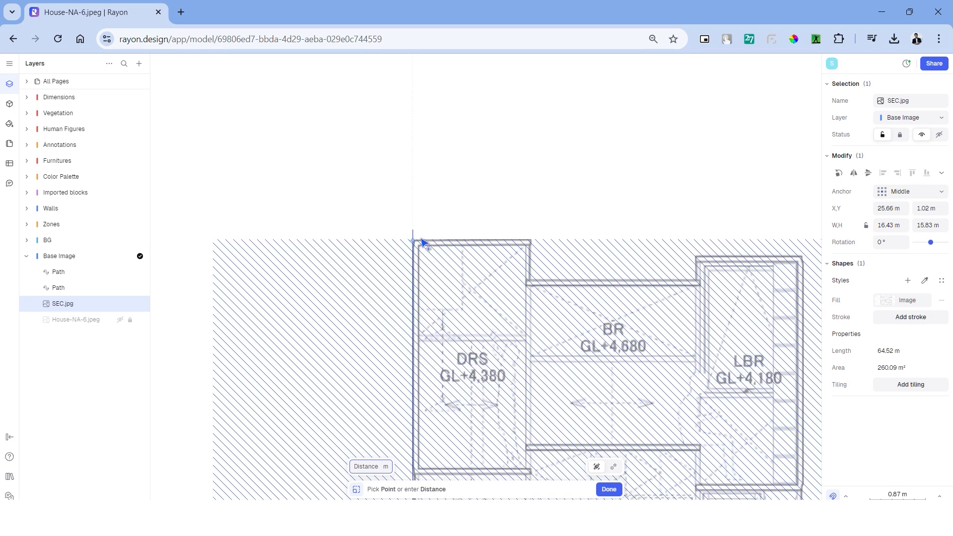
scroll(416, 232, "up", 3)
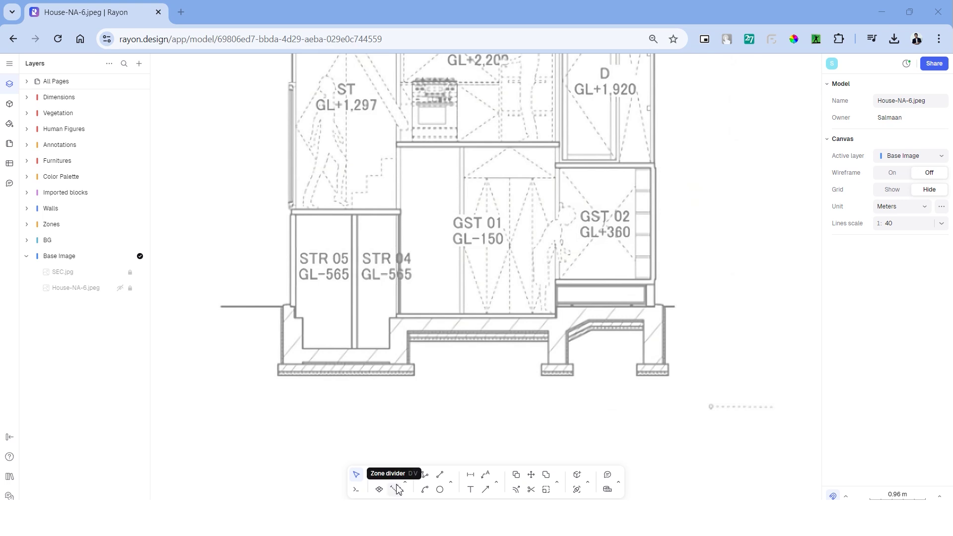
Start the foundation outline as a polyline with a 0.1 mm stroke, tracing the outer side and base of the footing beneath STR 05 and STR 04.
left_click(426, 476)
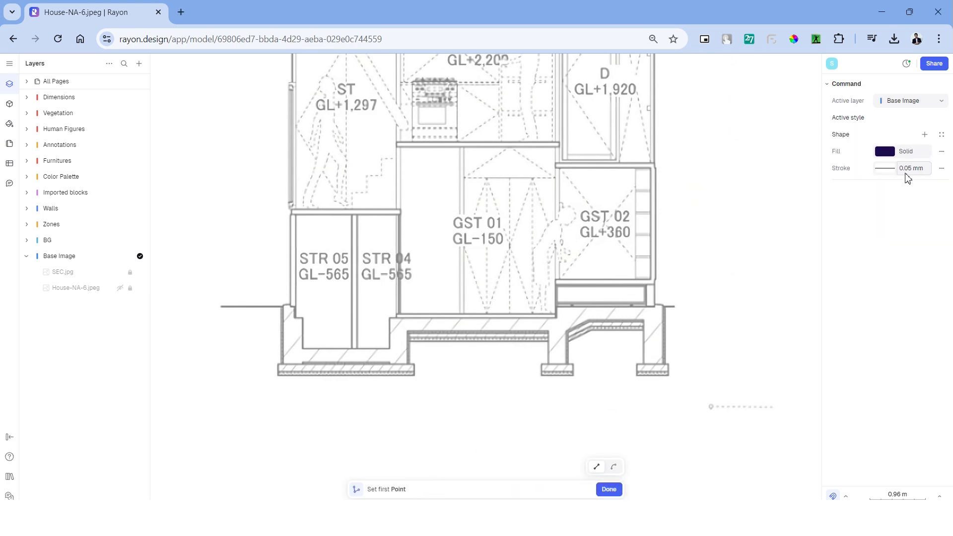
left_click(923, 170)
type("0.")
type("1")
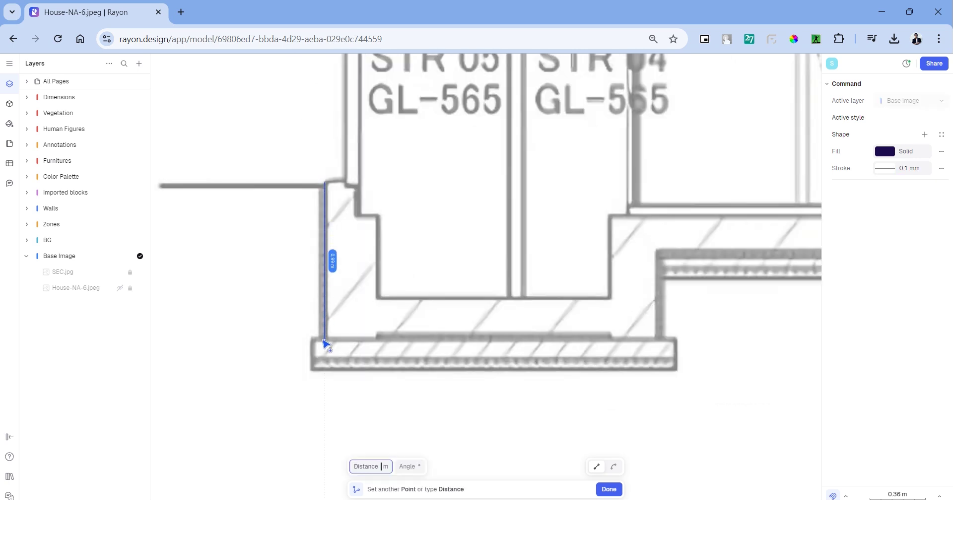
left_click(325, 341)
left_click(312, 340)
left_click(311, 370)
scroll(775, 387, "up", 5)
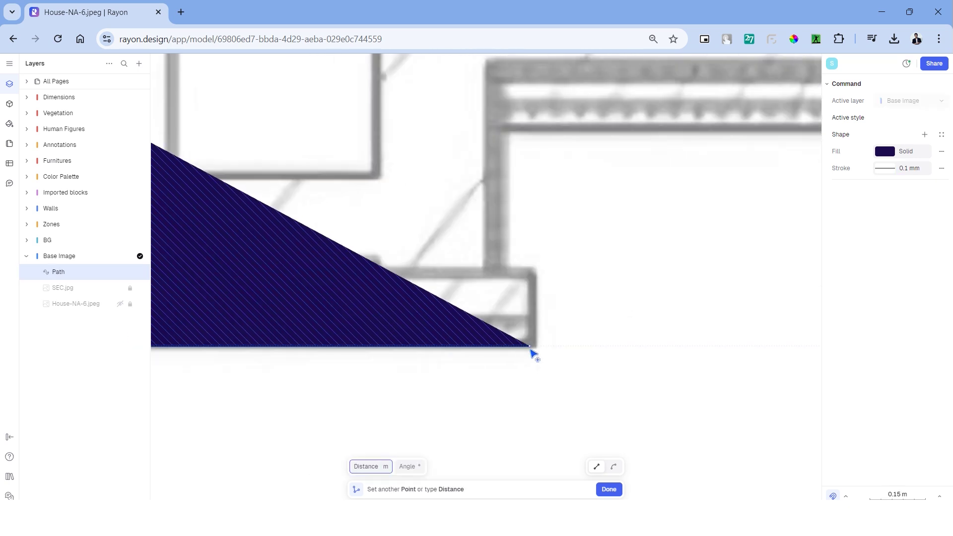
left_click(532, 347)
left_click(532, 272)
left_click(497, 272)
Continue the foundation outline along the slab underside beneath GST 01 and around the middle footing.
middle_click_drag(498, 273, 483, 401)
scroll(666, 291, "down", 3)
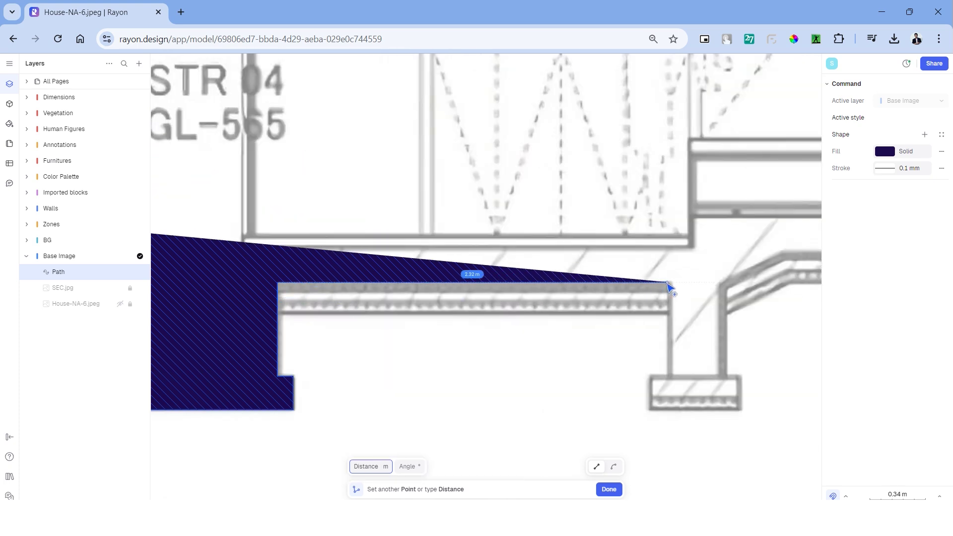
scroll(564, 309, "up", 5)
left_click(566, 362)
left_click(494, 362)
scroll(350, 266, "down", 4)
left_click(411, 370)
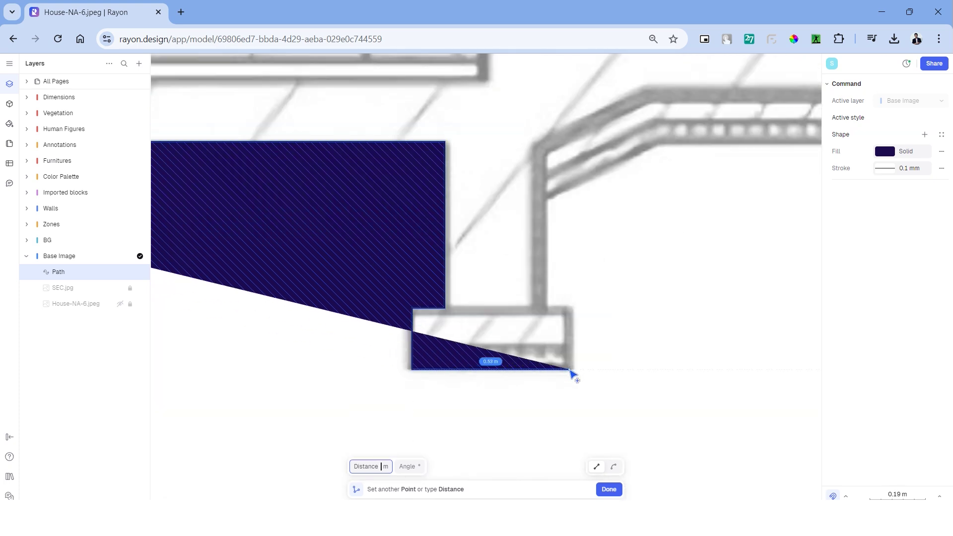
left_click(572, 370)
left_click(572, 308)
left_click(544, 308)
left_click(544, 143)
Continue the foundation outline along the sloped slab underside beneath GST 02 and around the outer footing up to ground level.
middle_click_drag(631, 104, 553, 209)
left_click(575, 202)
middle_click_drag(745, 205, 392, 252)
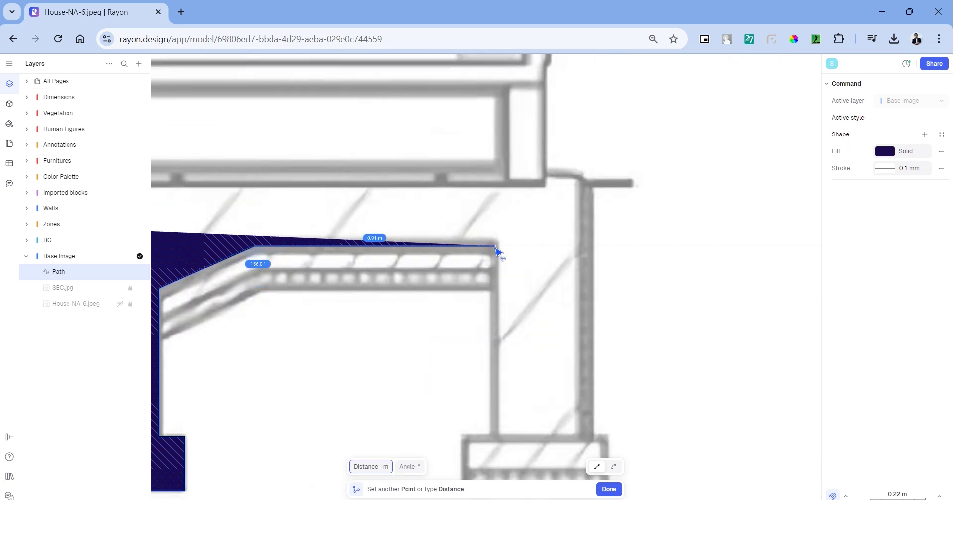
left_click(496, 249)
left_click(492, 412)
left_click(458, 412)
left_click(447, 420)
left_click(592, 420)
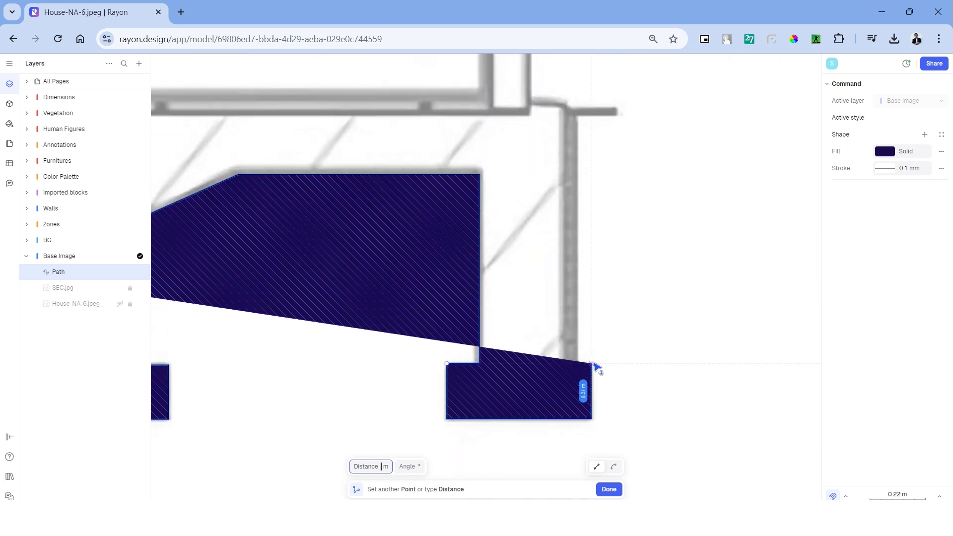
left_click(593, 363)
left_click(570, 364)
left_click(571, 113)
Close the foundation outline along the slab top and the recess beneath STR 04 and STR 05.
scroll(571, 112, "down", 4)
middle_click_drag(348, 134, 414, 200)
left_click(422, 178)
scroll(422, 178, "up", 4)
left_click(592, 224)
middle_click_drag(209, 234, 419, 246)
left_click(420, 247)
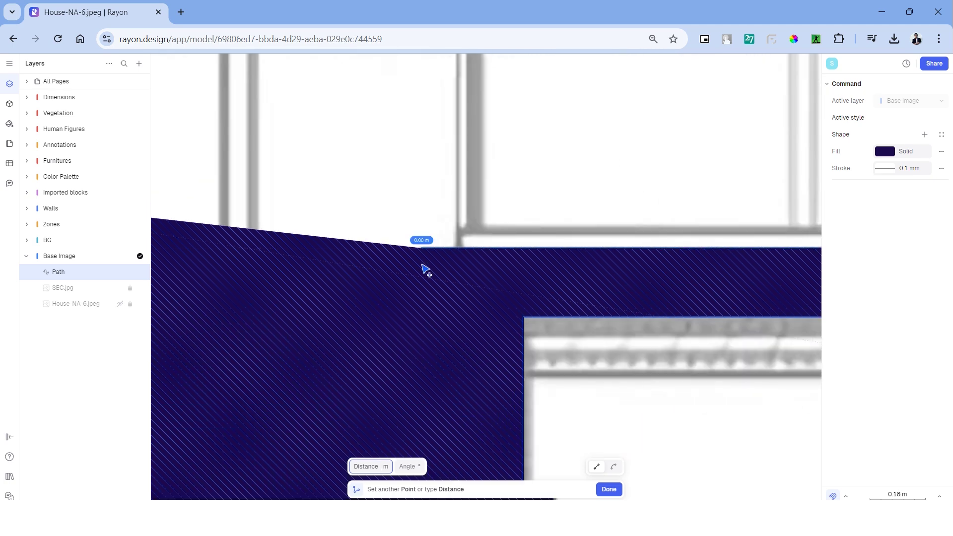
scroll(421, 264, "down", 3)
left_click(656, 313)
left_click(386, 313)
left_click(386, 216)
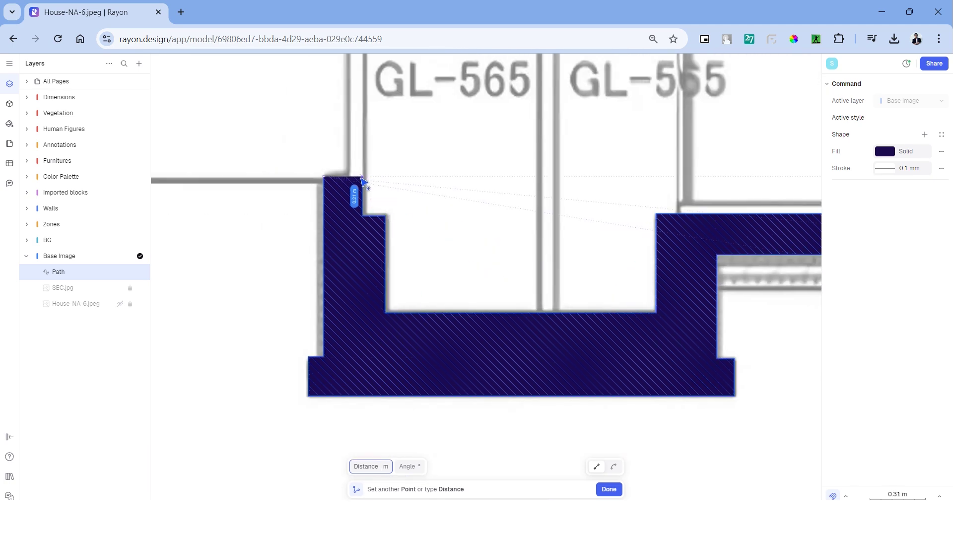
left_click(324, 177)
scroll(425, 234, "down", 6)
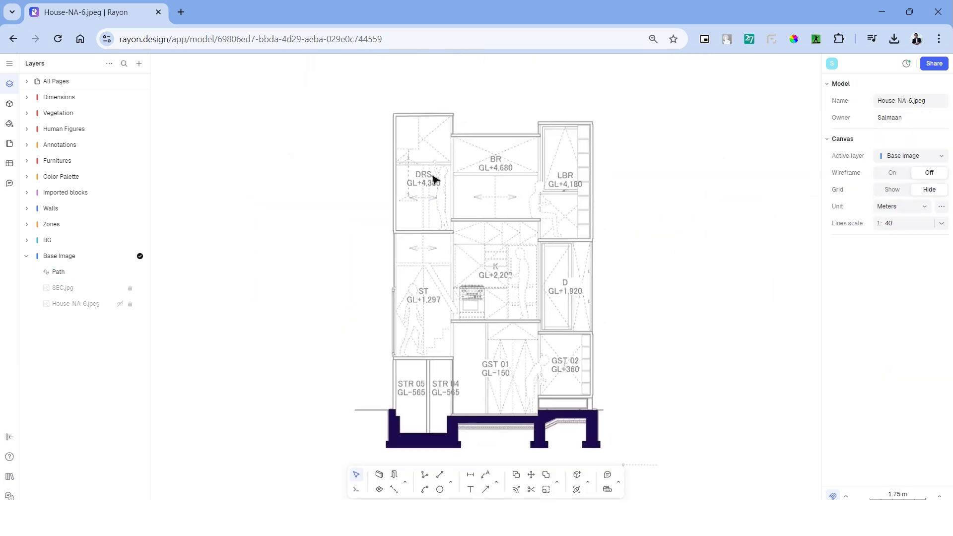
Draw the floor between DRS and ST as a 0.08 m thick wall with a 1C0A4E fill at 50% opacity.
scroll(434, 179, "up", 5)
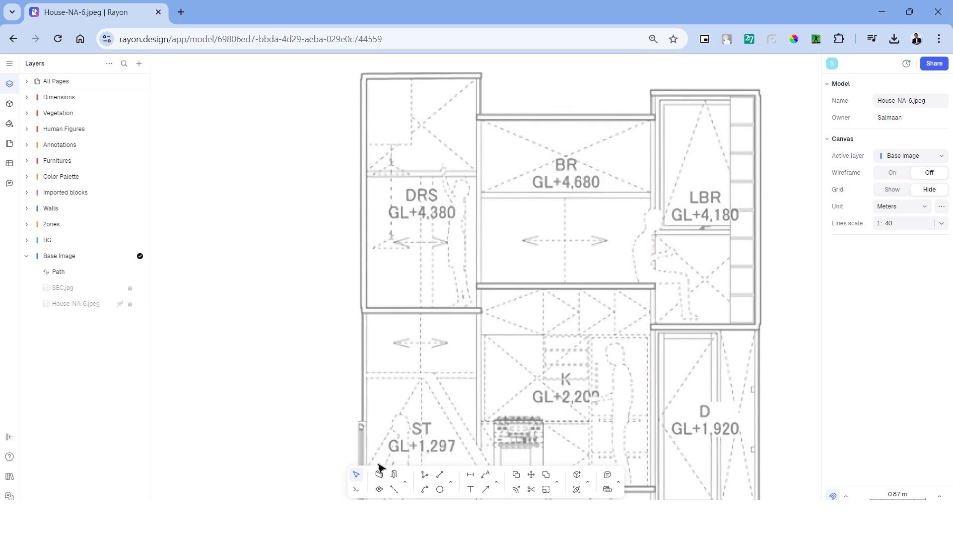
left_click(380, 474)
left_click(886, 169)
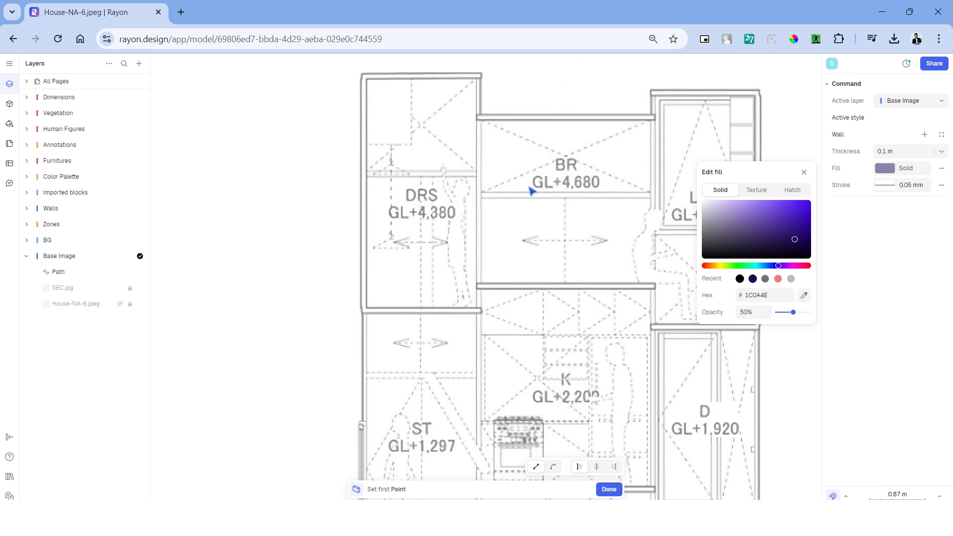
scroll(516, 328, "up", 6)
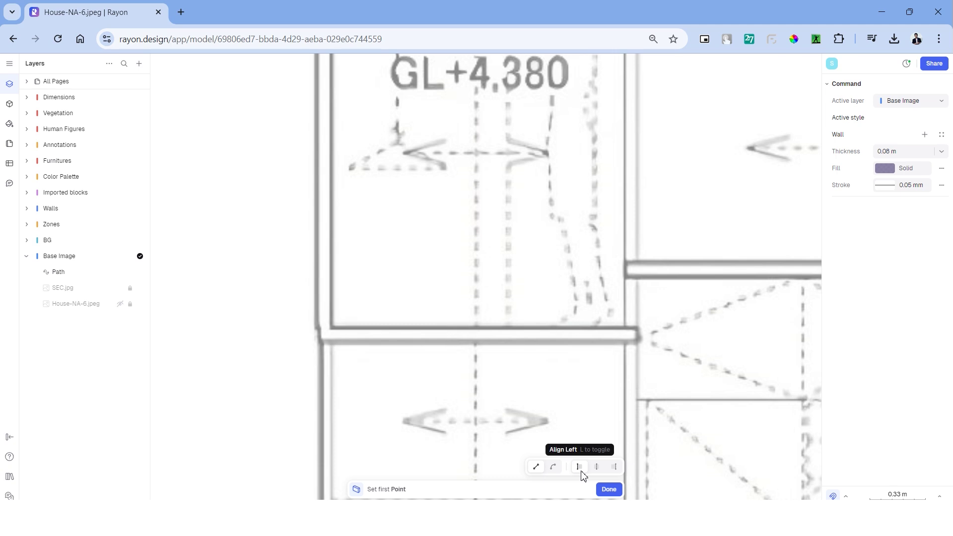
left_click(638, 342)
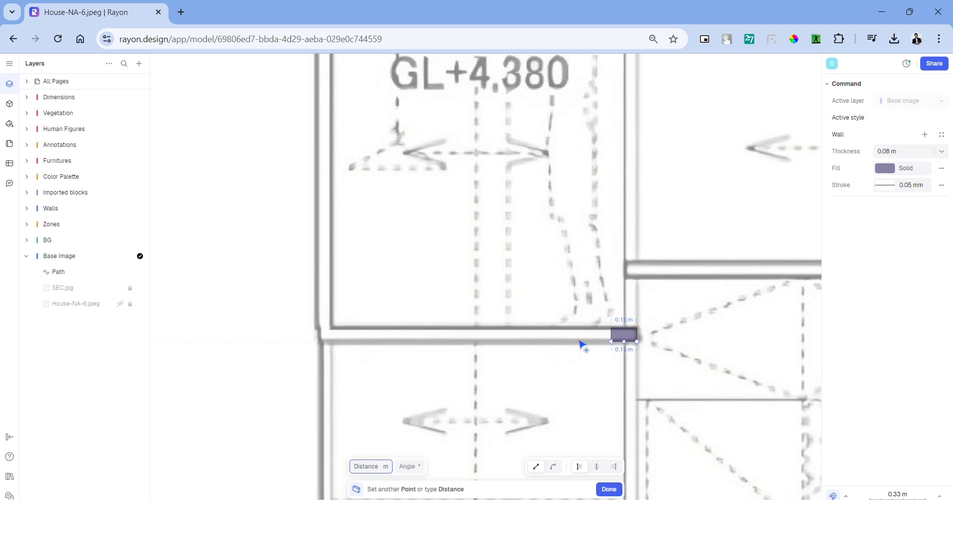
left_click(319, 343)
Continue the wall up the outer side of DRS, across its roof and down to the BR roof level.
scroll(334, 303, "down", 3)
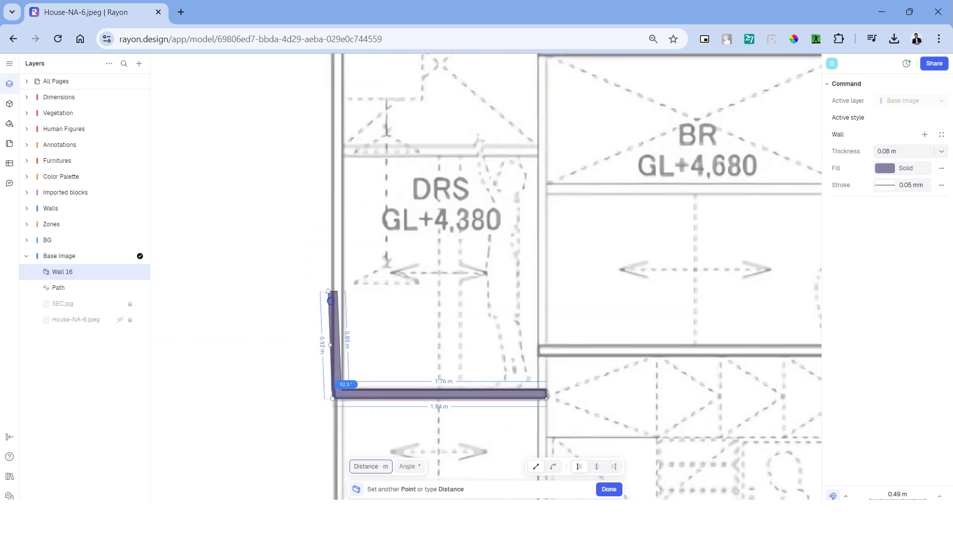
scroll(342, 189, "up", 3)
left_click(346, 171)
scroll(350, 159, "up", 3)
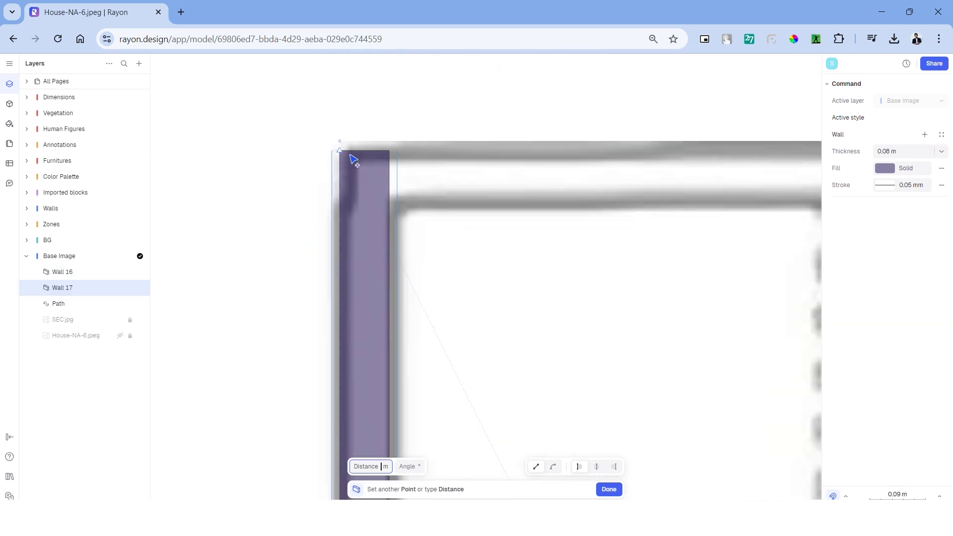
scroll(317, 203, "down", 4)
scroll(546, 188, "up", 3)
left_click(543, 183)
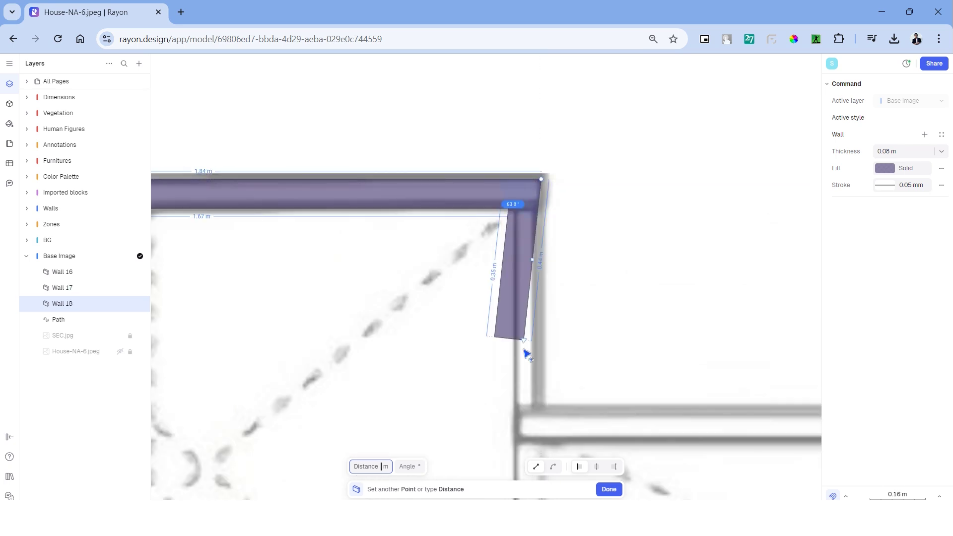
middle_click_drag(541, 412, 513, 341)
left_click(515, 339)
Extend the wall across the BR roof, end it there, and draw a separate wall along the LBR roof.
scroll(521, 340, "down", 3)
middle_click_drag(585, 341, 285, 320)
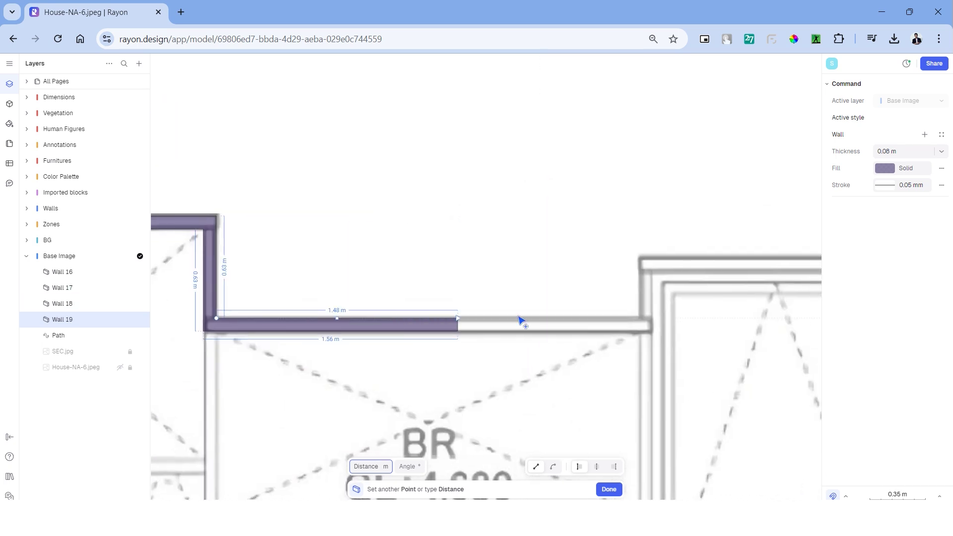
left_click(651, 320)
key("Return")
middle_click_drag(651, 320, 452, 312)
left_click(441, 250)
left_click(710, 257)
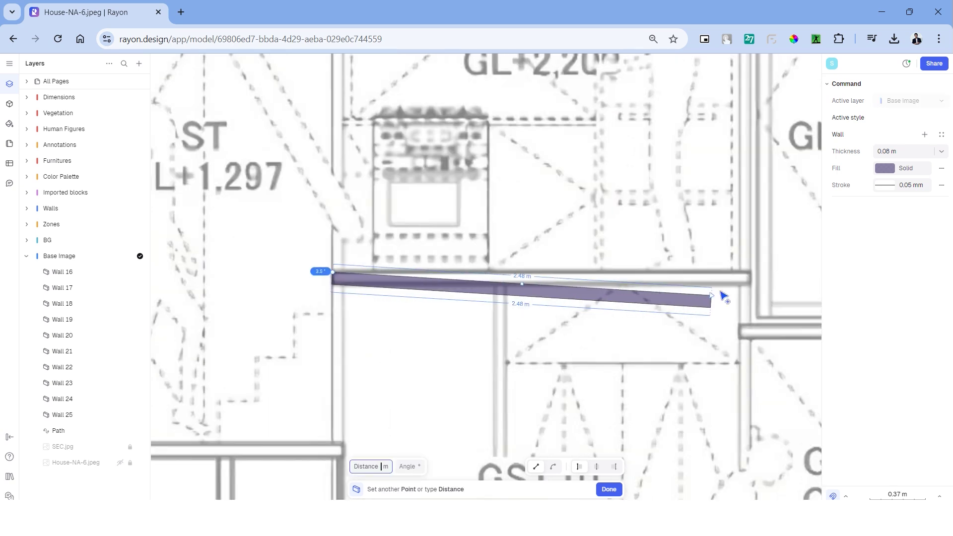
Draw walls for the floor between K and GST 01 and the floor between ST and STR 05/STR 04.
left_click(750, 279)
scroll(646, 288, "down", 3)
scroll(646, 288, "left", 3)
left_click(236, 283)
left_click(518, 283)
middle_click_drag(720, 238, 280, 316)
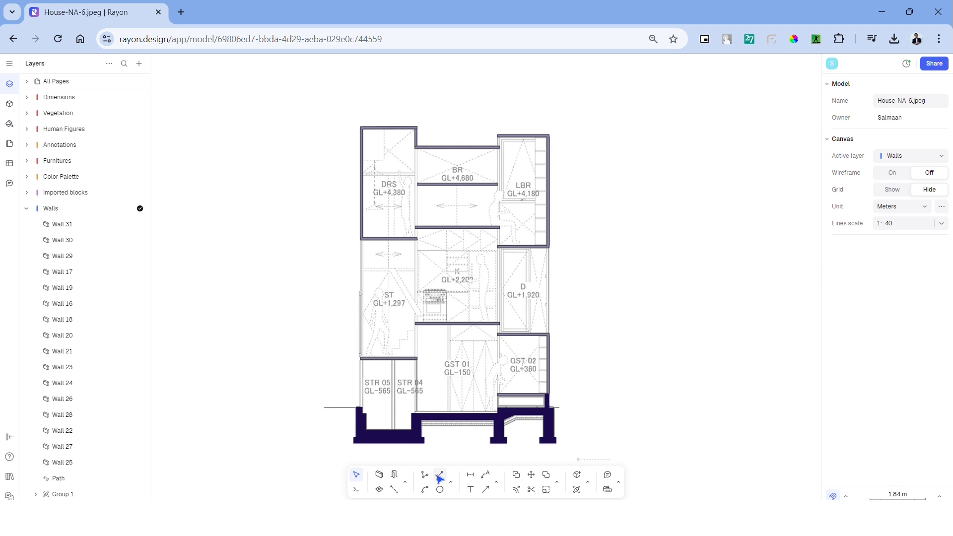
Set the line stroke to dark violet at 0.2 mm and draw the outer wall line beside D.
left_click(440, 475)
left_click(884, 169)
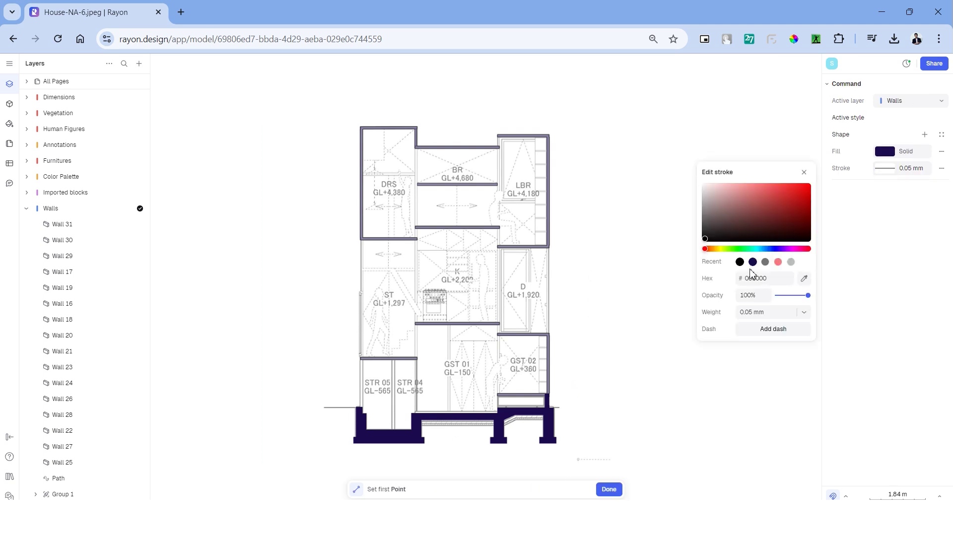
left_click(754, 264)
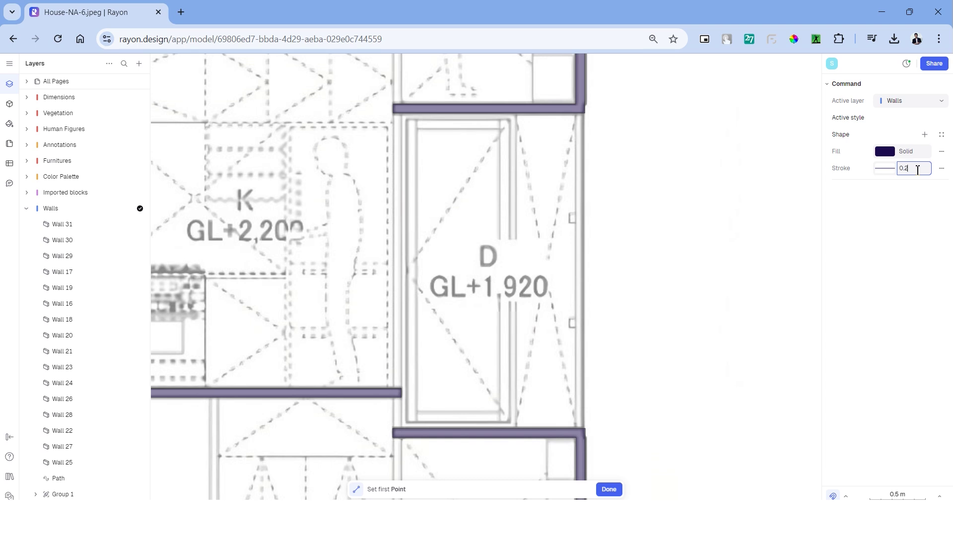
left_click(587, 115)
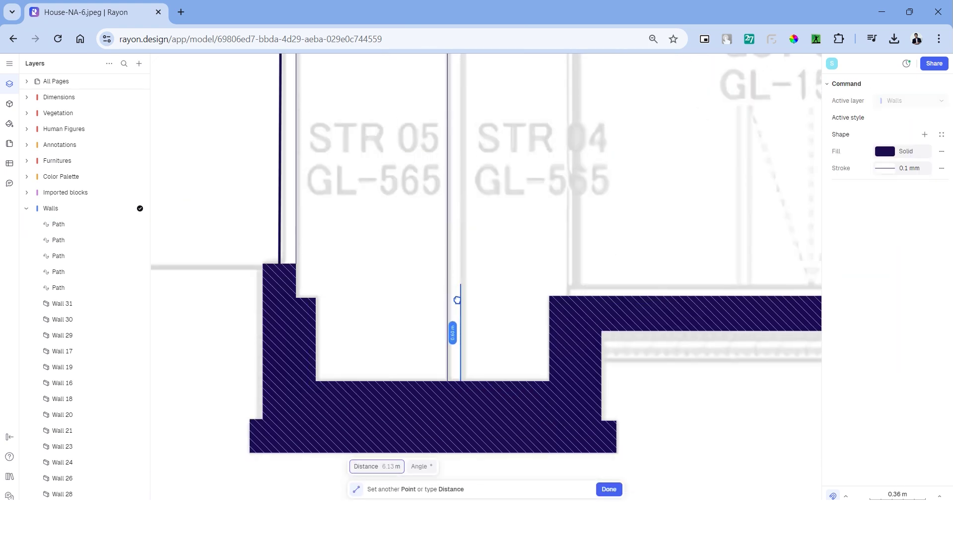
Draw 0.1 mm wall lines between STR 05 and STR 04 and up the boundary between K and D to K's ceiling.
middle_click_drag(457, 301, 459, 400)
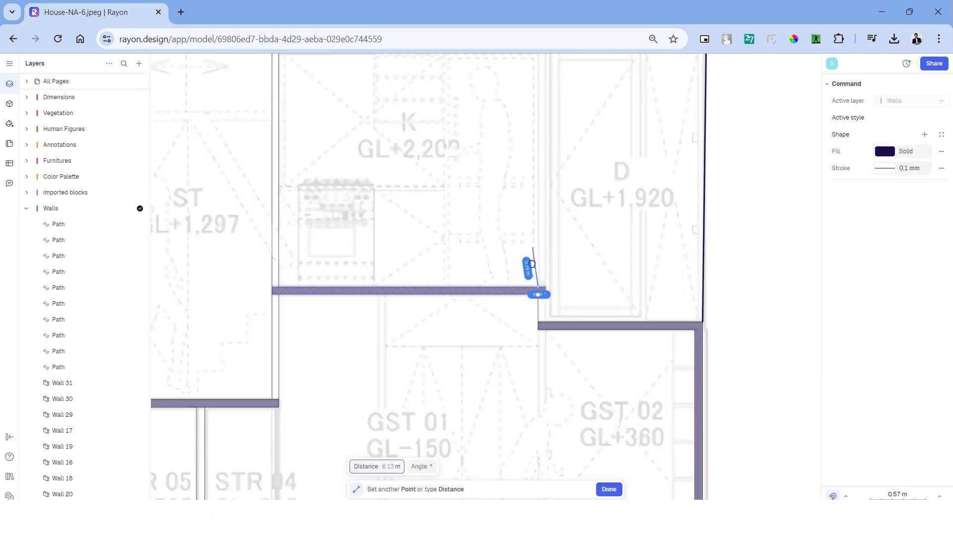
middle_click_drag(532, 264, 522, 369)
left_click(528, 151)
key("Return")
key("Return")
left_click(521, 396)
left_click(520, 111)
key("Return")
key("Return")
scroll(522, 149, "up", 2)
left_click(548, 274)
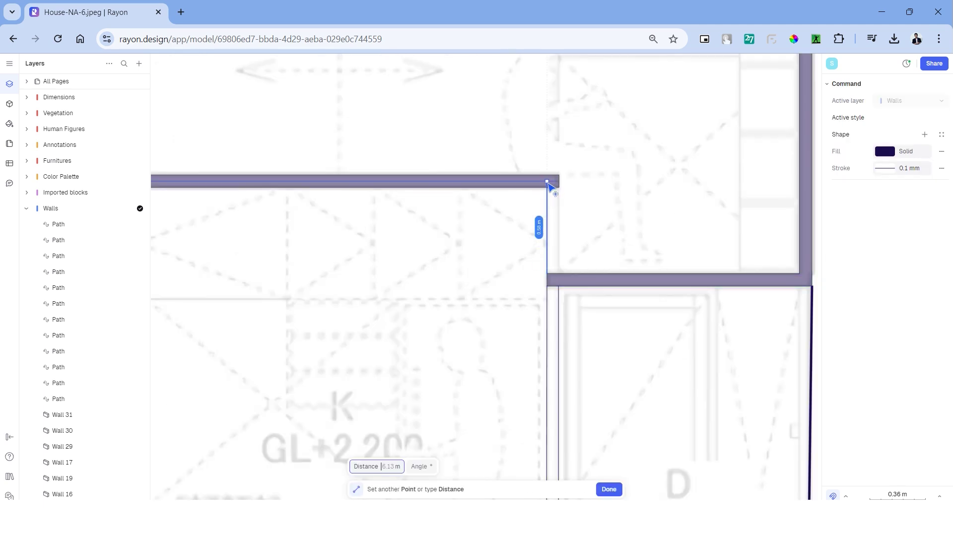
left_click(547, 182)
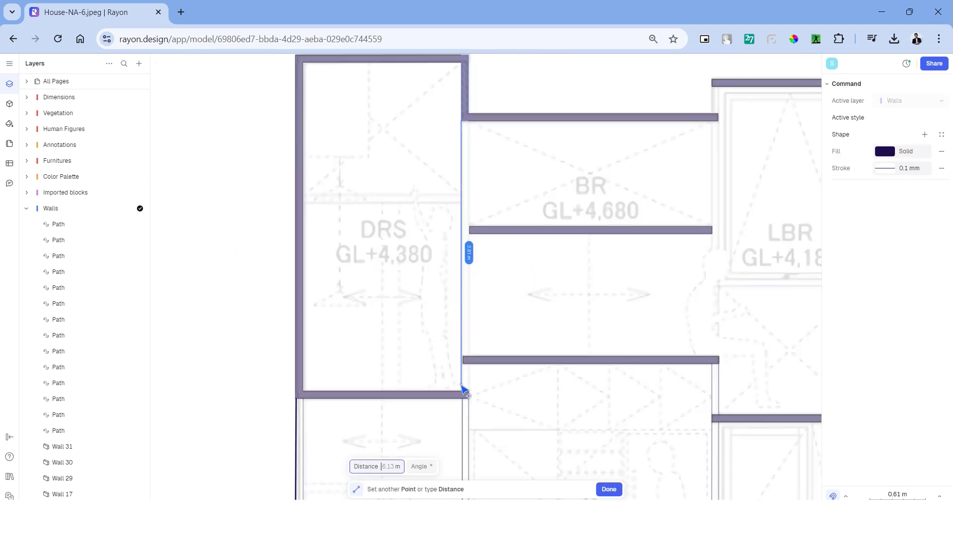
Draw wall lines along the boundary between DRS and BR and the boundary between BR and LBR.
left_click(465, 392)
scroll(474, 223, "up", 4, "ctrl")
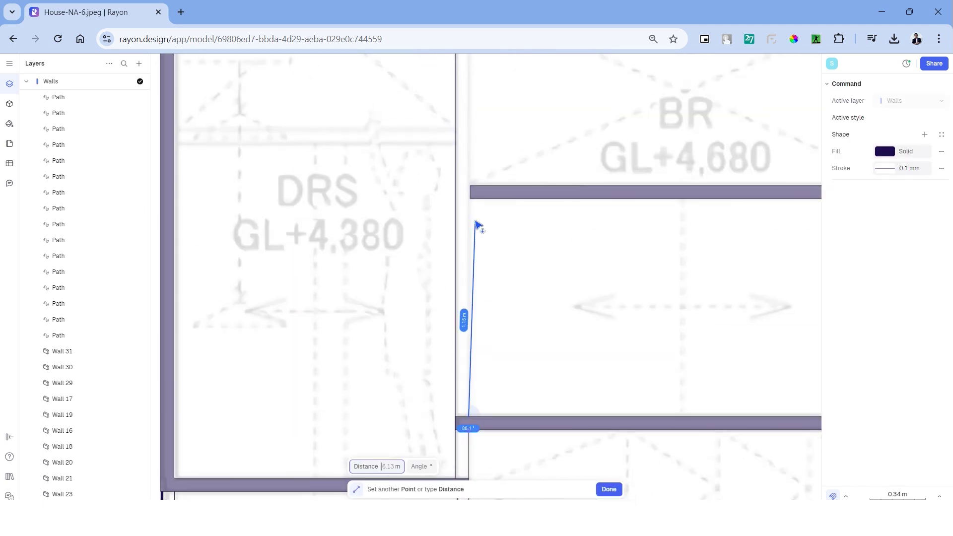
scroll(564, 255, "down", 3, "ctrl")
scroll(557, 379, "down", 3)
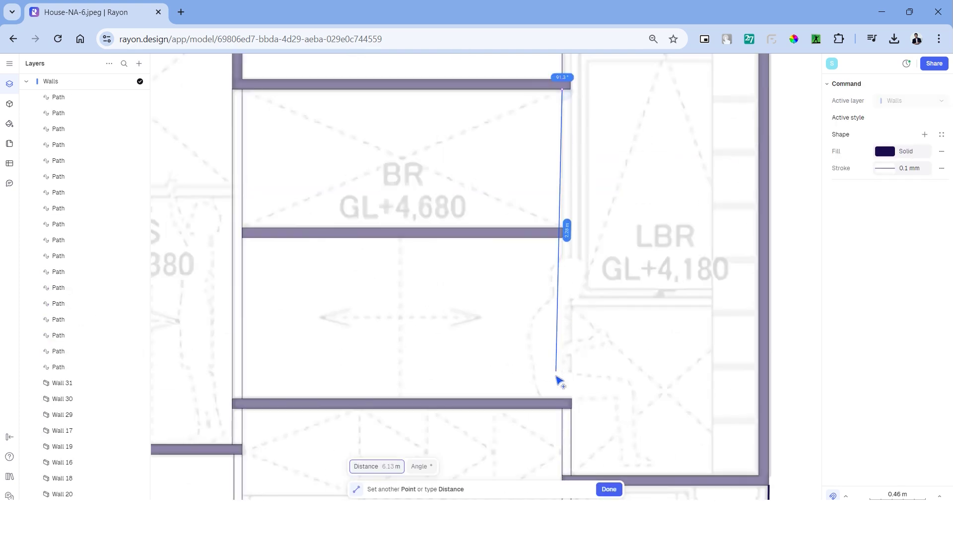
scroll(579, 149, "up", 3)
Move the floor wall of GST 01 down onto the foundation and extend it across to GST 02.
left_click(580, 341)
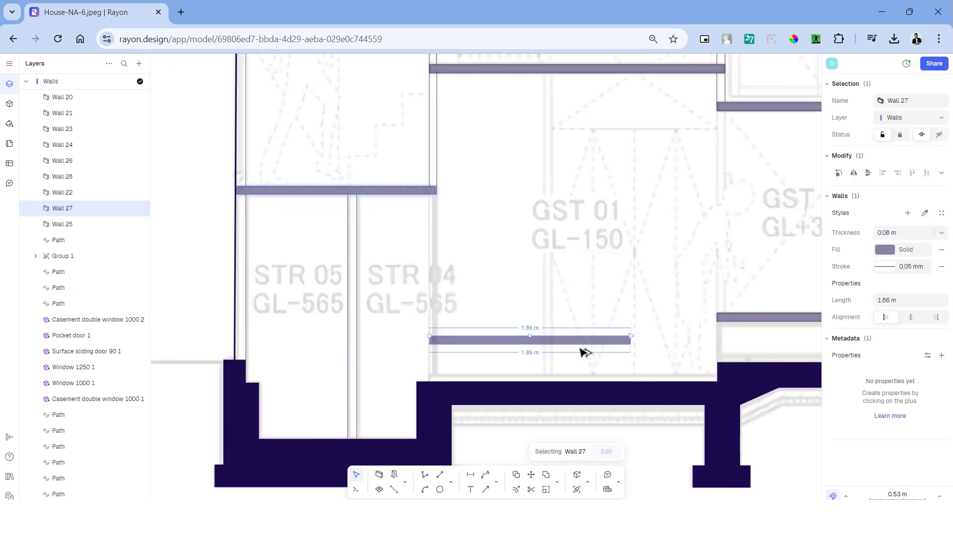
scroll(543, 347, "up", 3)
left_click_drag(543, 334, 543, 408)
left_click_drag(584, 381, 756, 381)
scroll(595, 407, "down", 3)
Draw the vertical partition line inside GST 01.
key("l")
left_click(410, 270)
scroll(413, 418, "up", 3)
scroll(510, 305, "down", 3, "ctrl")
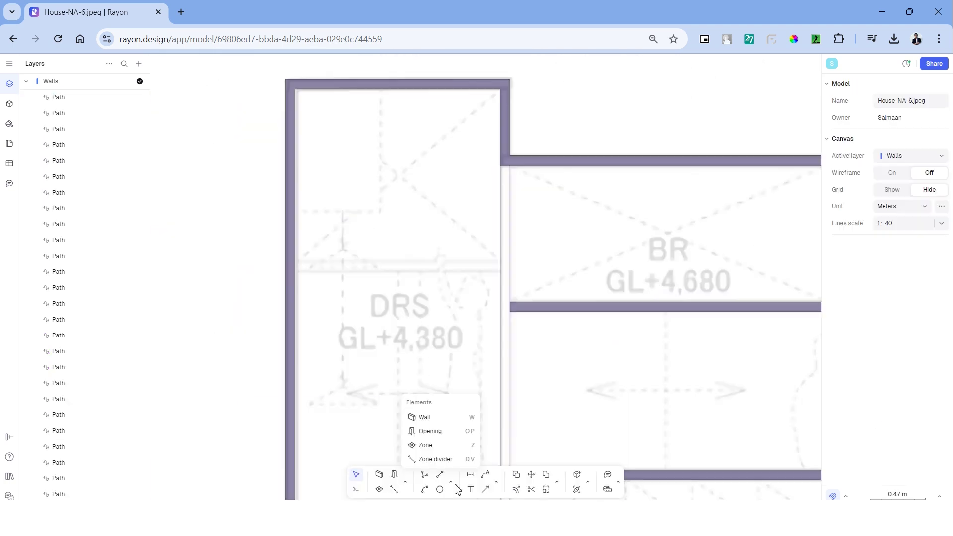
Draw a rectangle about 1.69 m by 0.09 m across DRS for its shelf and remove its fill.
left_click(478, 458)
scroll(349, 282, "up", 3, "ctrl")
left_click(276, 263)
left_click(681, 288)
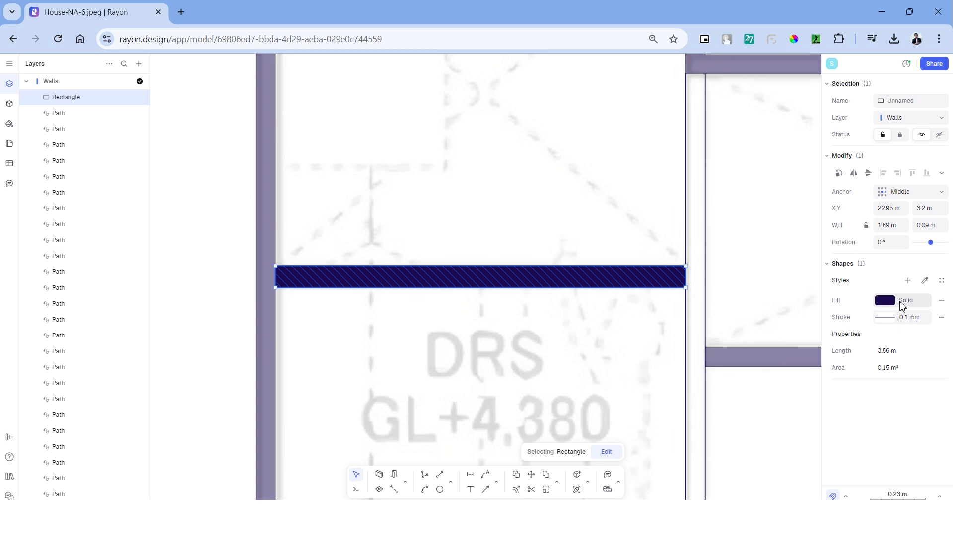
key("Escape")
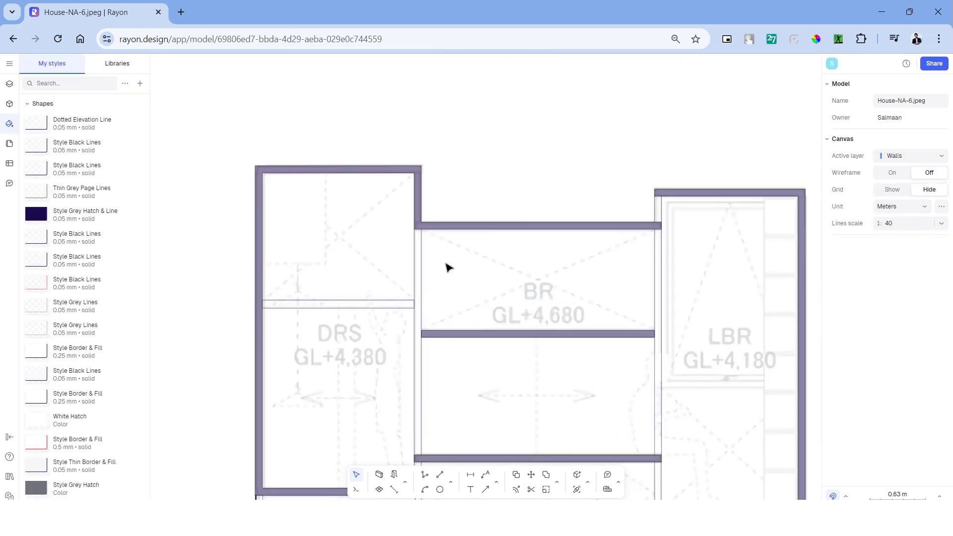
Delete the existing Dotted Elevation Line shape style.
scroll(534, 181, "down", 3)
middle_click_drag(532, 185, 515, 158)
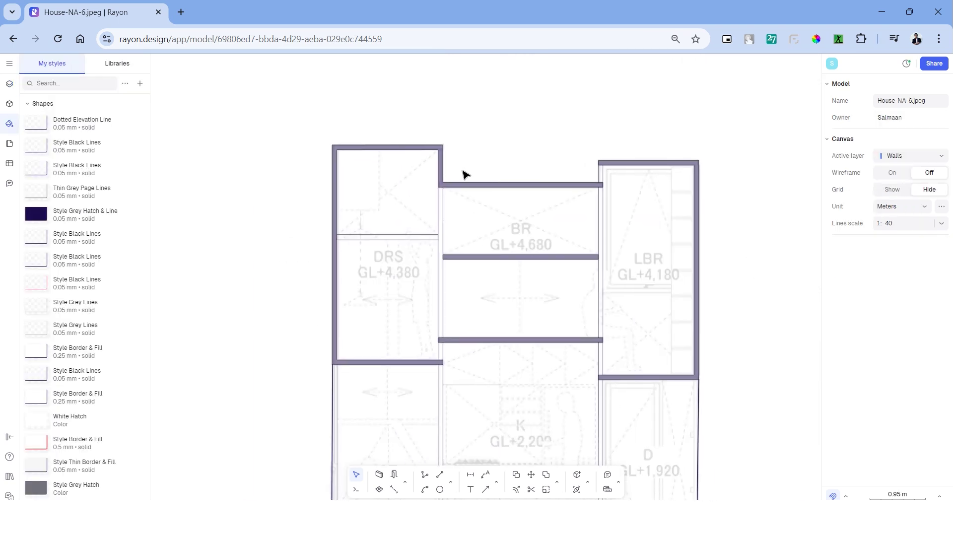
middle_click_drag(423, 167, 458, 183)
left_click(121, 124)
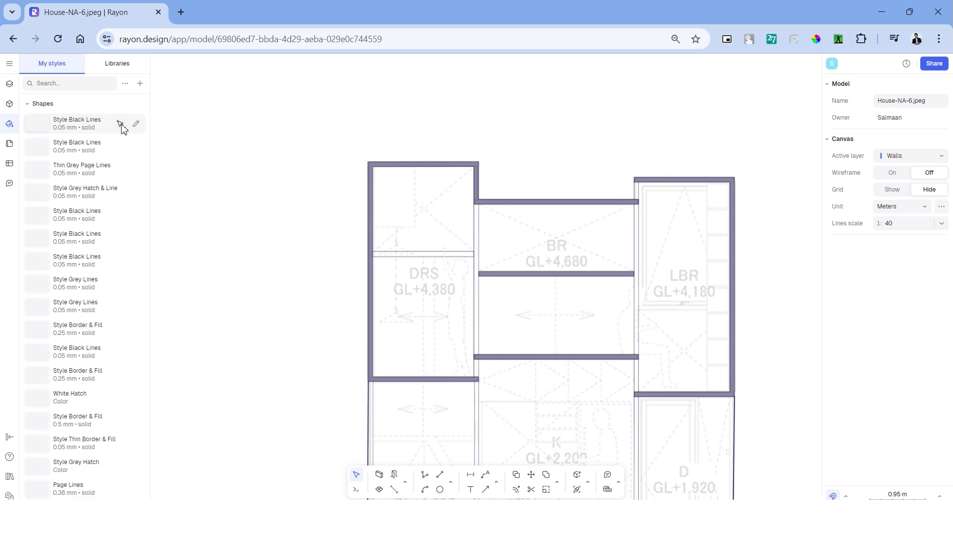
scroll(287, 240, "down", 2, "ctrl")
middle_click_drag(351, 290, 331, 334)
scroll(324, 180, "up", 3)
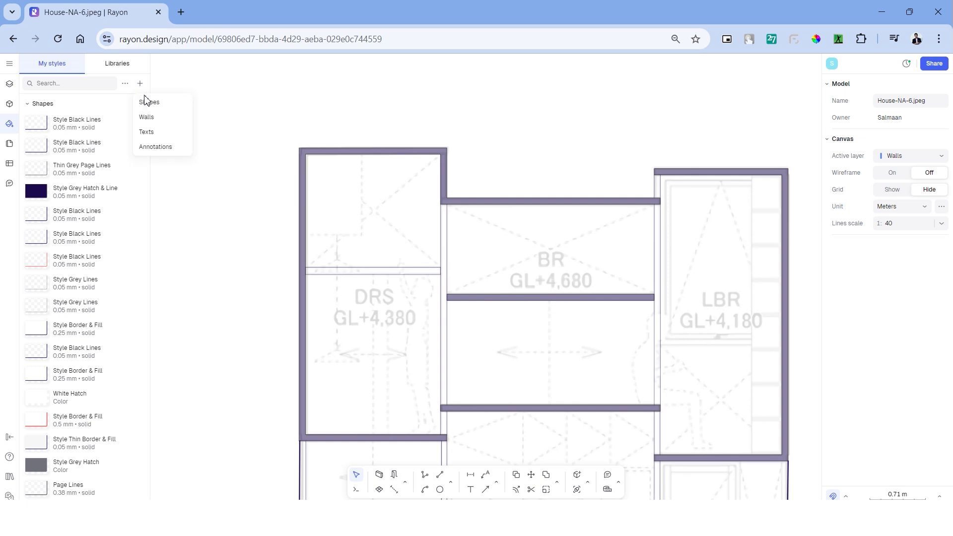
Create a shape style named Dotted Elevation Lines with a dark violet 0.05 mm stroke and medium dash.
left_click(149, 103)
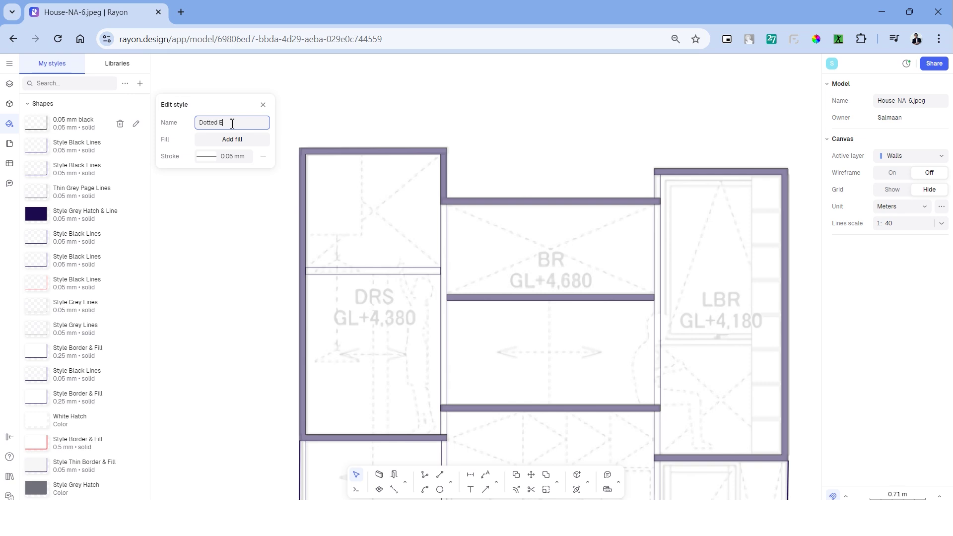
left_click(213, 158)
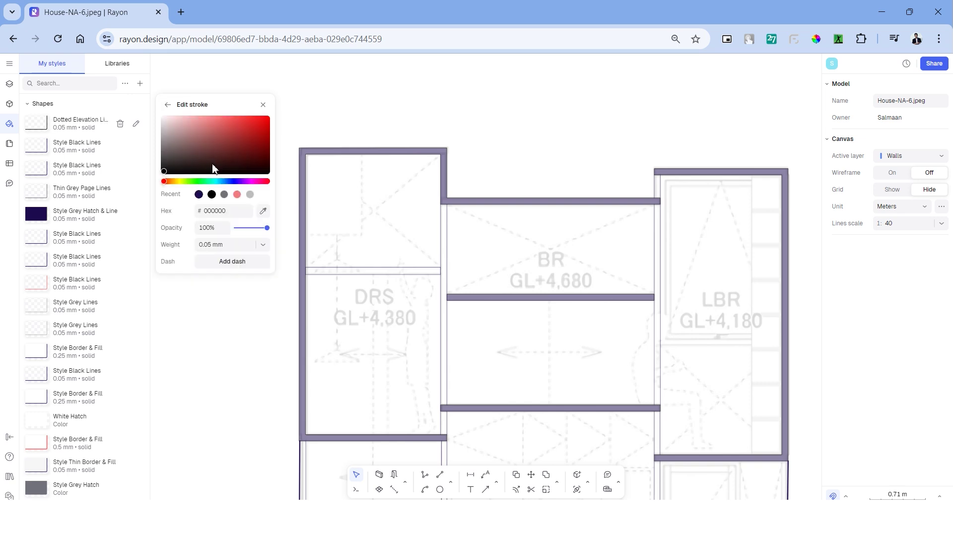
left_click(198, 194)
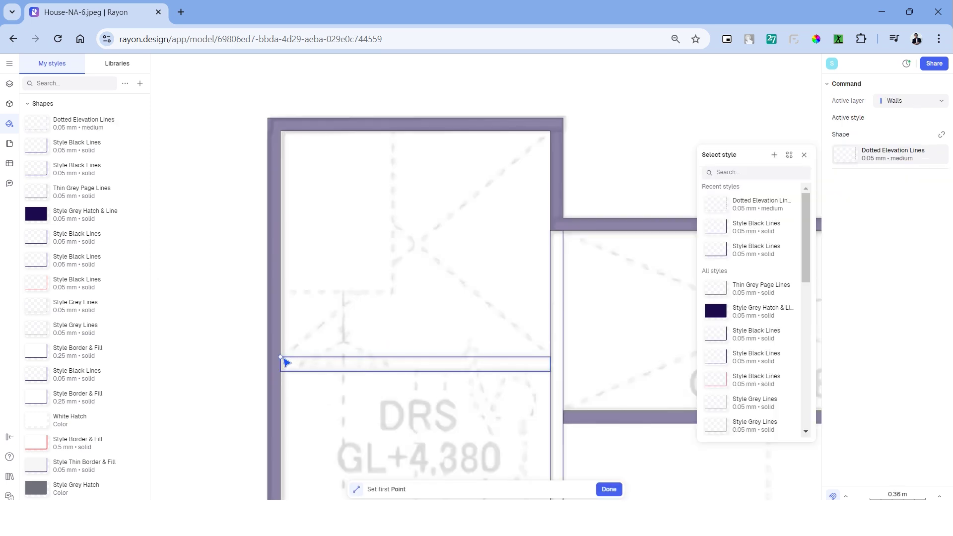
Draw two crossing diagonals in the Dotted Elevation Lines style in the compartment above the DRS shelf.
left_click(281, 357)
left_click(551, 132)
key("Escape")
left_click(650, 414)
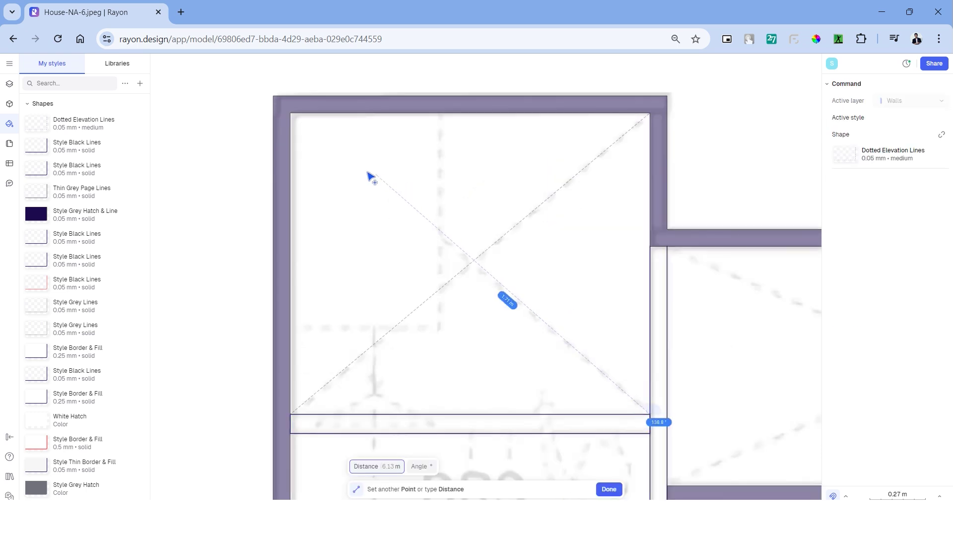
left_click(290, 113)
key("Escape")
Trace the dotted L-shaped outline from DRS's outer wall up to its ceiling.
left_click(291, 328)
left_click(440, 328)
left_click(441, 114)
Draw dotted crossing diagonals in BR and a dotted vertical centre line in the space directly below it.
left_click(180, 134)
left_click(672, 346)
left_click(194, 359)
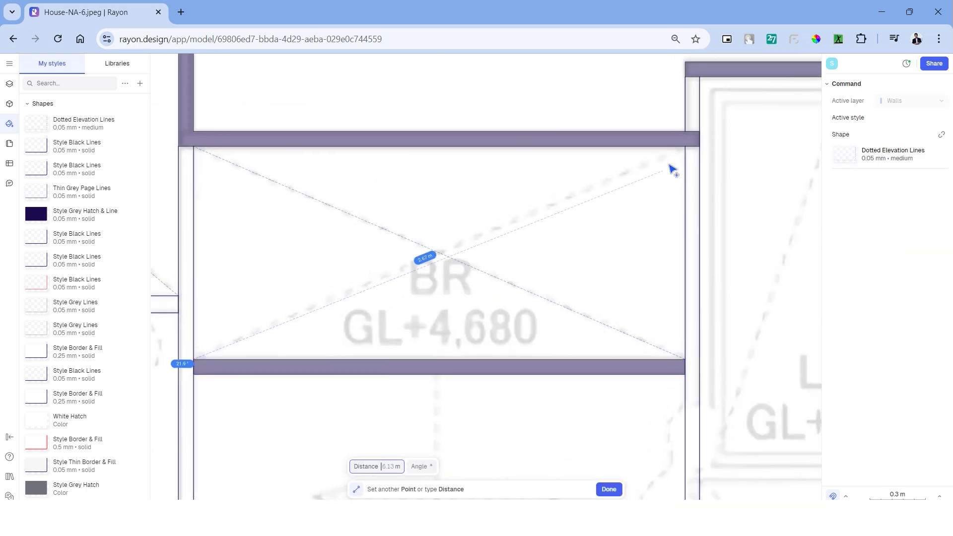
left_click(686, 146)
left_click(504, 339)
left_click(505, 138)
Draw dotted crossing diagonals in the lower part of LBR.
left_click(449, 396)
left_click(601, 258)
scroll(601, 257, "up", 3)
left_click(300, 256)
middle_click_drag(538, 477, 541, 380)
left_click(605, 432)
Draw two dotted vertical door lines in DRS between the shelf and the floor.
left_click(391, 409)
middle_click_drag(386, 106, 390, 160)
left_click(394, 147)
left_click(424, 147)
left_click(424, 462)
Draw the dotted vertical centre line of ST and the two dotted horizontal lines across its upper part.
left_click(413, 184)
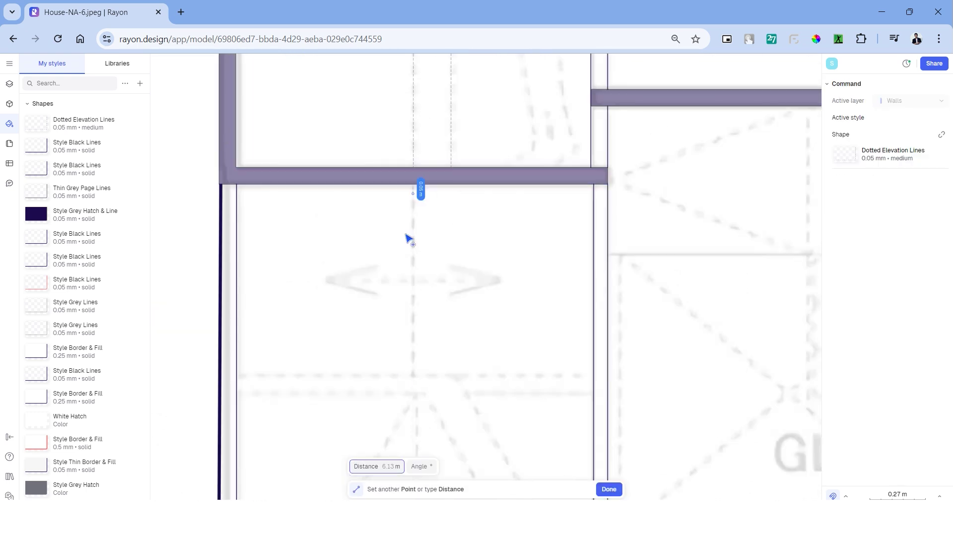
scroll(420, 239, "down", 4)
middle_click_drag(420, 462, 419, 215)
left_click(418, 316)
middle_click_drag(412, 149, 410, 318)
scroll(401, 223, "up", 4)
left_click(281, 205)
left_click(282, 224)
Trace the dotted opening lines in ST from the centre line to the outer wall and back down.
scroll(437, 248, "down", 3)
left_click(450, 109)
left_click(345, 275)
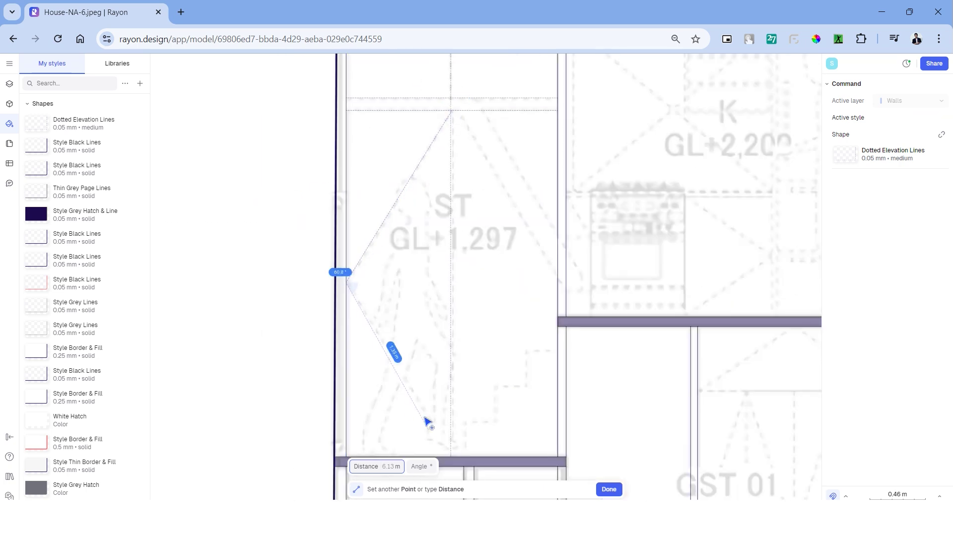
left_click(358, 264)
Draw GST 01's dotted centre line and the diamond-shaped opening marks of its first door.
left_click(487, 182)
left_click(482, 423)
left_click(466, 121)
left_click(408, 282)
left_click(465, 453)
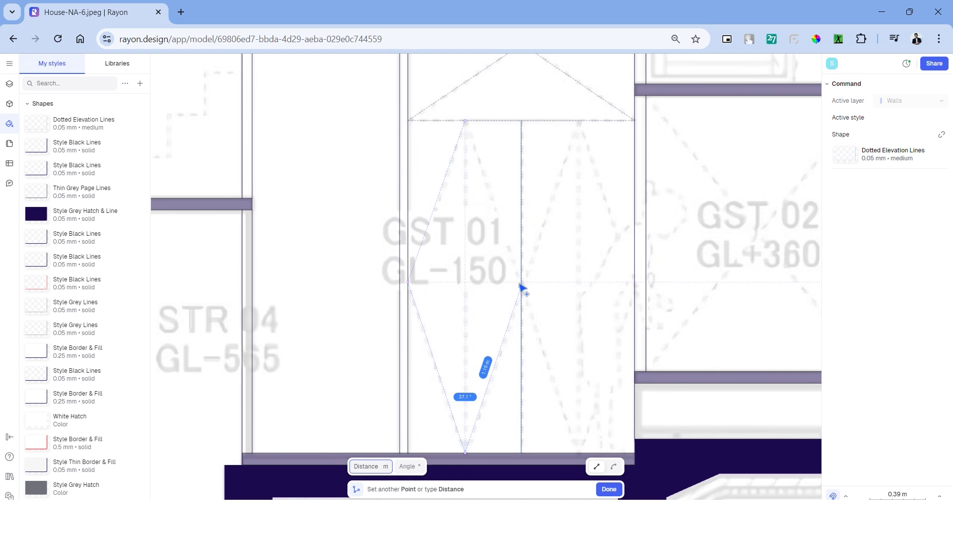
left_click(522, 286)
Trace the dotted opening marks of the second door in GST 01, beside GST 02.
scroll(566, 123, "up", 3)
left_click(547, 122)
left_click(619, 344)
middle_click_drag(610, 347, 581, 226)
left_click(515, 448)
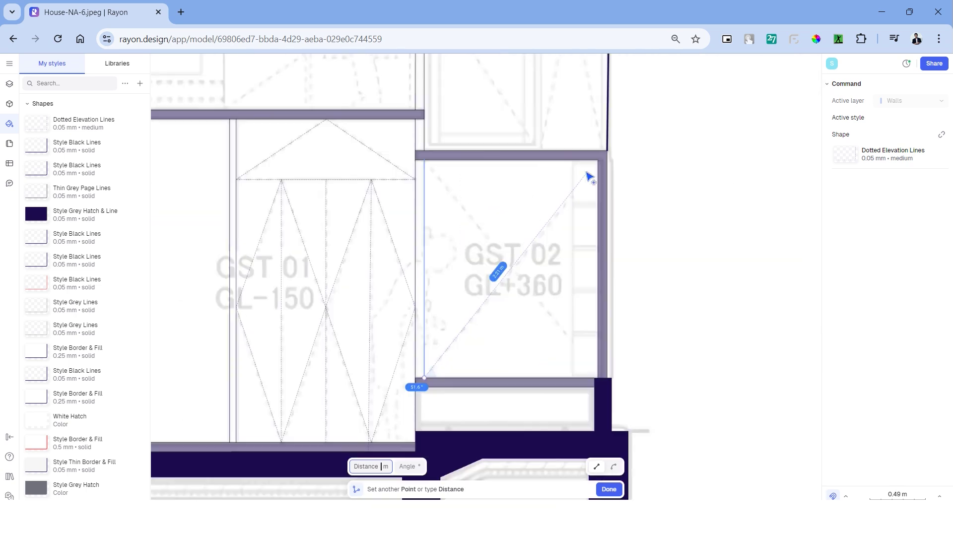
Draw dotted crossing diagonals in GST 02 and in the narrow panel beside the outer wall of D.
left_click(425, 160)
left_click(593, 398)
left_click(657, 95)
left_click(655, 476)
left_click(583, 96)
Draw the dotted base line and triangular door-opening marks of the overhead cupboards in K.
left_click(453, 219)
middle_click_drag(602, 246, 516, 286)
left_click(726, 259)
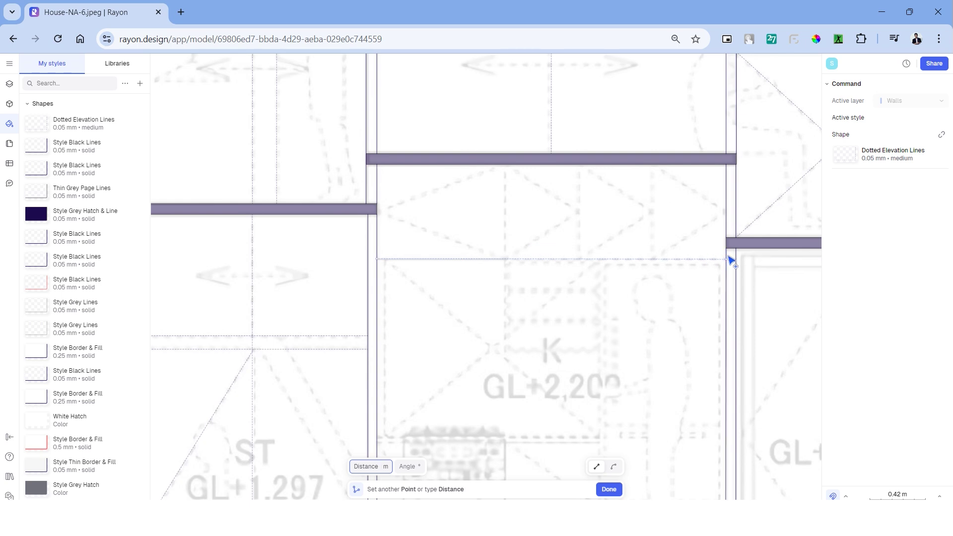
left_click(579, 213)
left_click(506, 164)
scroll(591, 166, "up", 3)
left_click(558, 164)
left_click(705, 256)
left_click(591, 171)
left_click(591, 361)
scroll(616, 289, "down", 3)
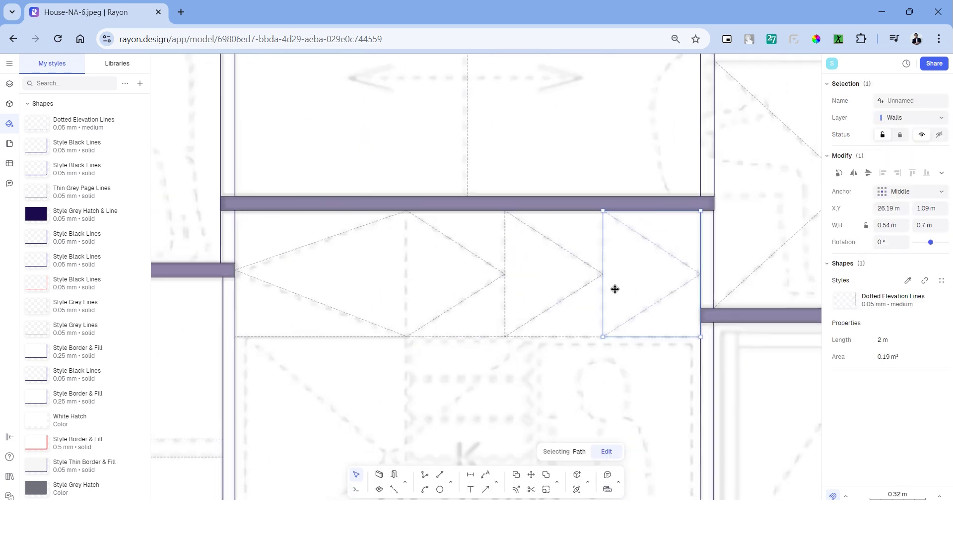
Draw a dotted box with crossing diagonals below the overhead cupboards in K.
left_click(357, 151)
scroll(355, 365, "up", 3)
left_click(362, 359)
scroll(397, 373, "down", 4)
left_click(595, 366)
left_click(596, 179)
left_click(370, 366)
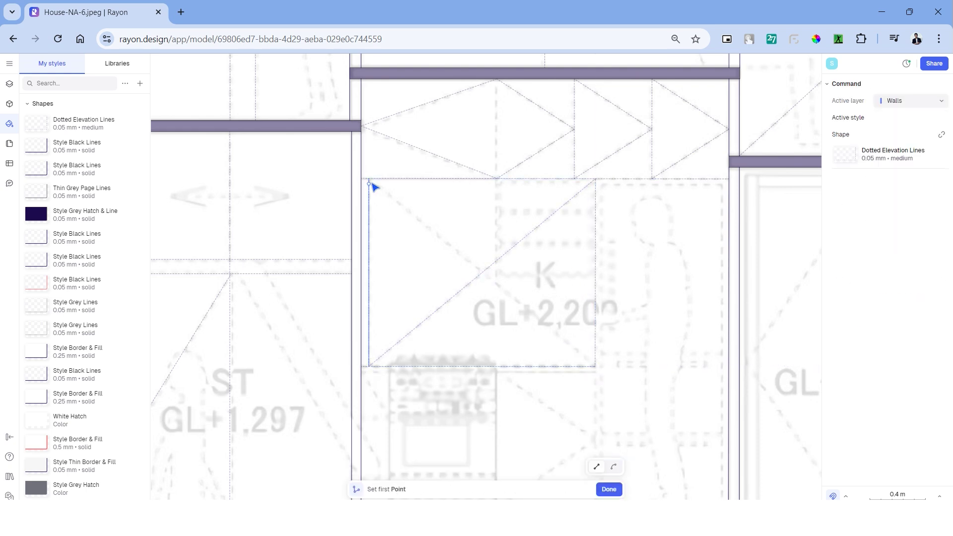
left_click(370, 179)
Trace the dotted stair profile in the lower corner of ST with 0.3 m risers and 0.25 m treads.
middle_click_drag(377, 442, 445, 257)
scroll(397, 298, "up", 4)
key("p")
left_click(588, 191)
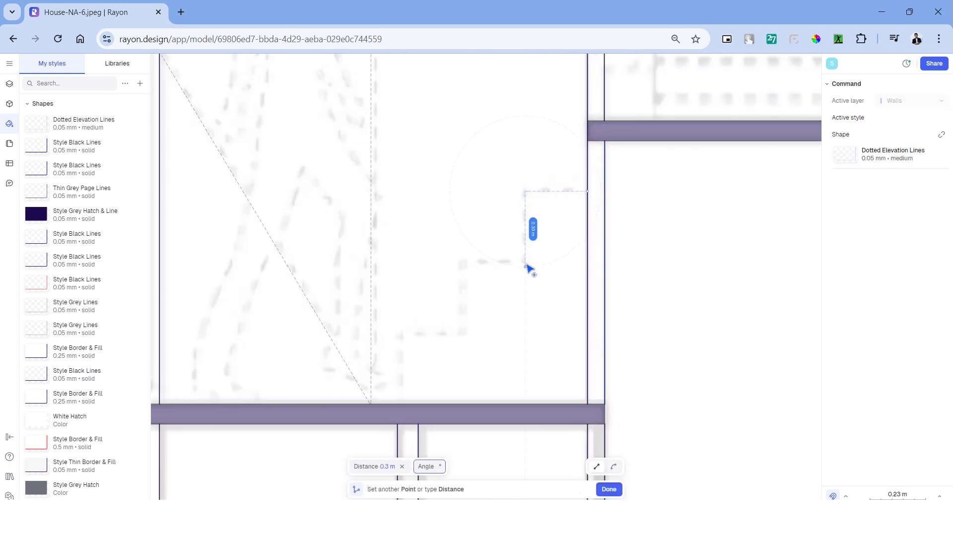
type("25")
key("Return")
middle_click_drag(404, 348, 412, 311)
left_click(407, 366)
key("Escape")
scroll(436, 361, "down", 5)
Draw an unfilled rectangle about 0.99 m by 2.76 m with a 0.08 mm stroke for the window frame in D.
middle_click_drag(576, 318, 398, 442)
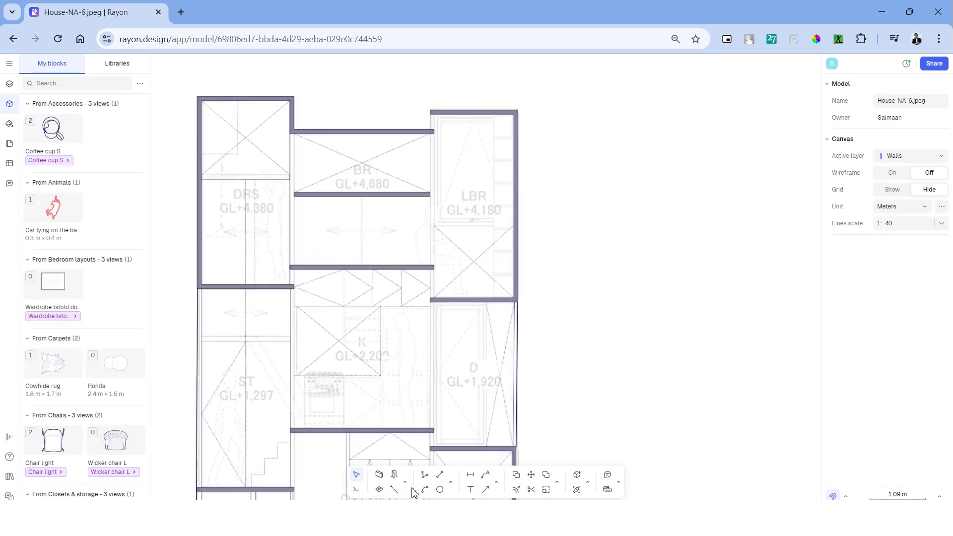
left_click(455, 488)
left_click(471, 463)
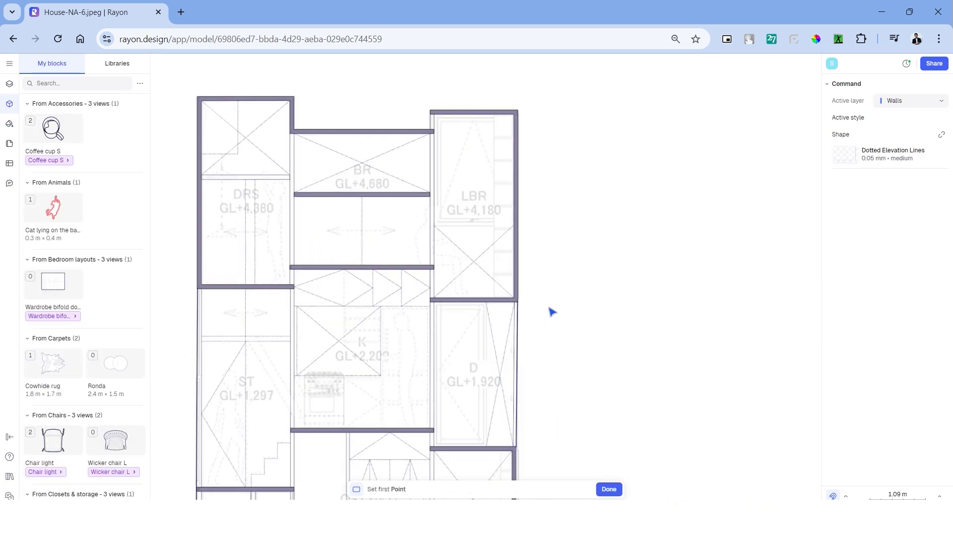
scroll(442, 308, "up", 4)
left_click(441, 300)
middle_click_drag(500, 422, 479, 80)
scroll(526, 322, "up", 1)
left_click(565, 363)
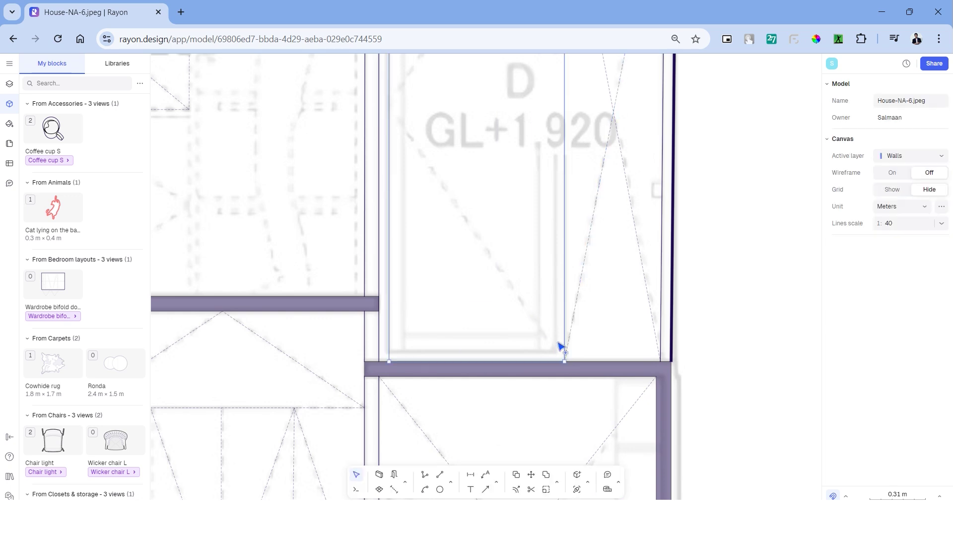
scroll(536, 265, "down", 3)
key("Escape")
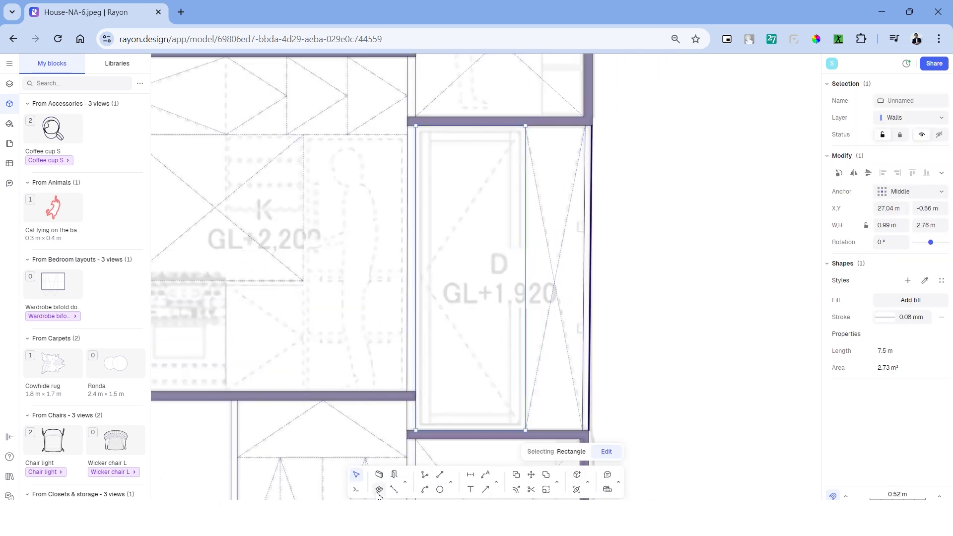
Offset the window frame rectangle in D inward to form the inner frame outlines.
type("off")
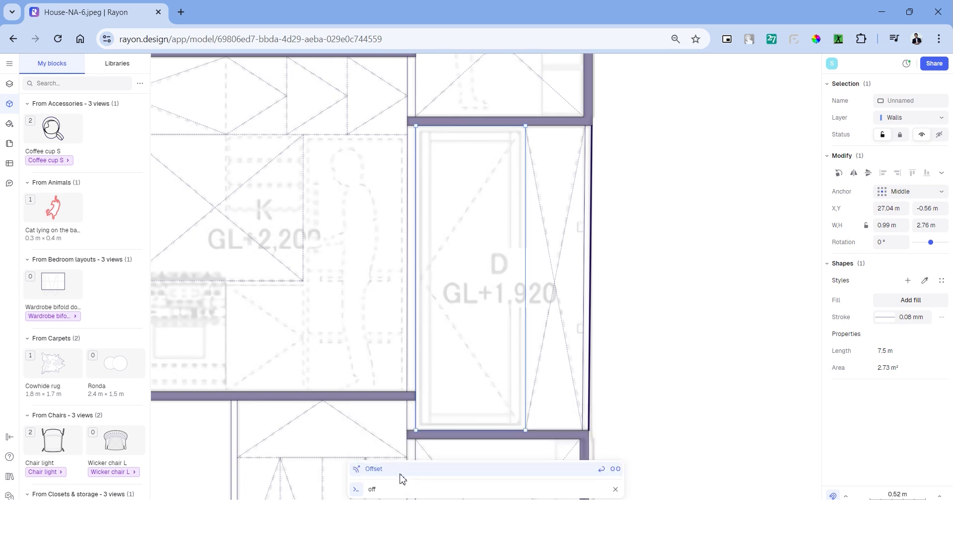
key("Return")
scroll(517, 425, "up", 8)
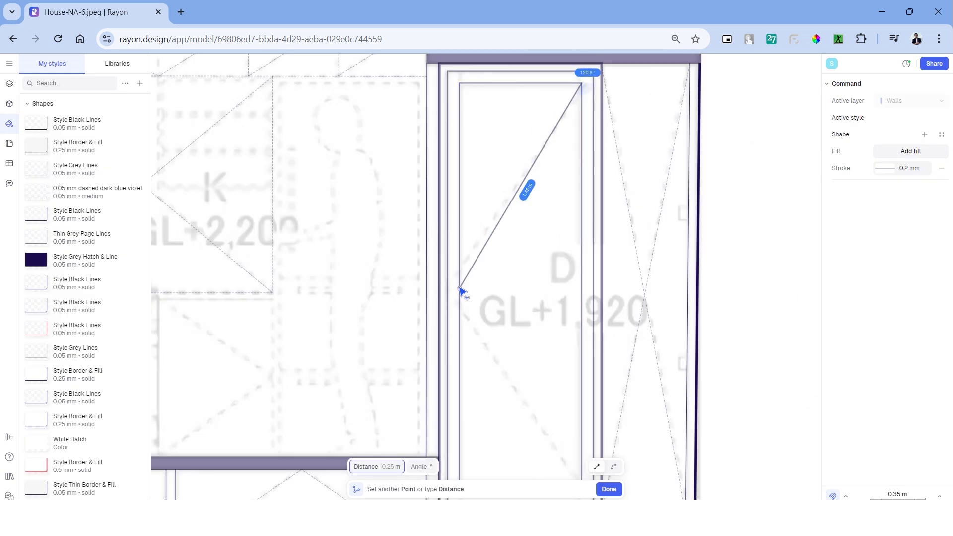
Draw V-shaped opening lines inside the inner window frame in D and copy the dashed style from the nearby cupboard diagonal.
left_click(459, 288)
middle_click_drag(460, 288, 445, 205)
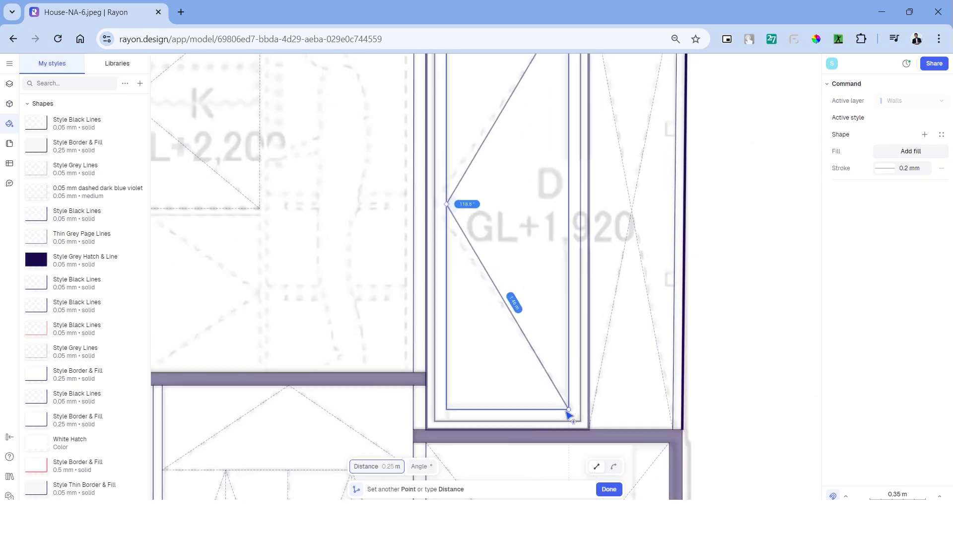
left_click(568, 411)
key("Return")
middle_click_drag(568, 411, 541, 492)
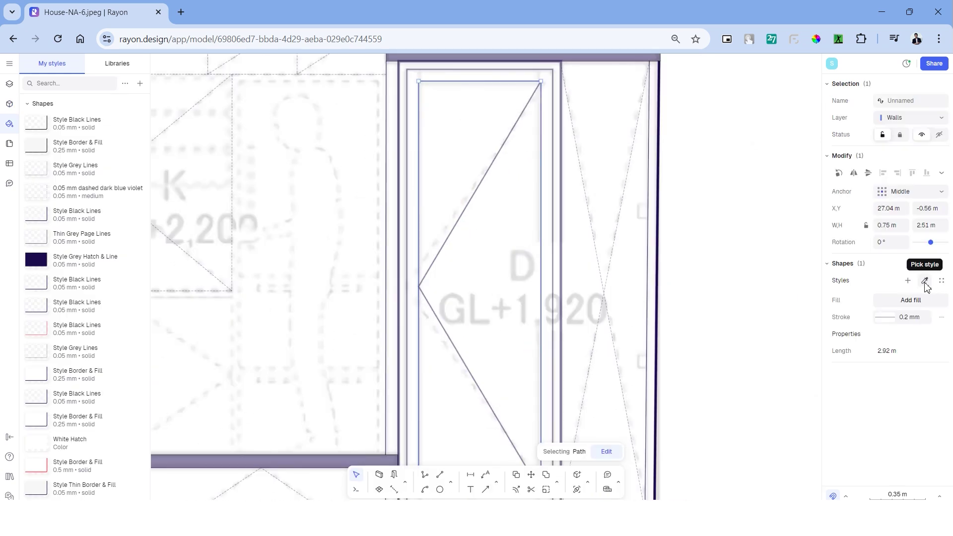
left_click(925, 281)
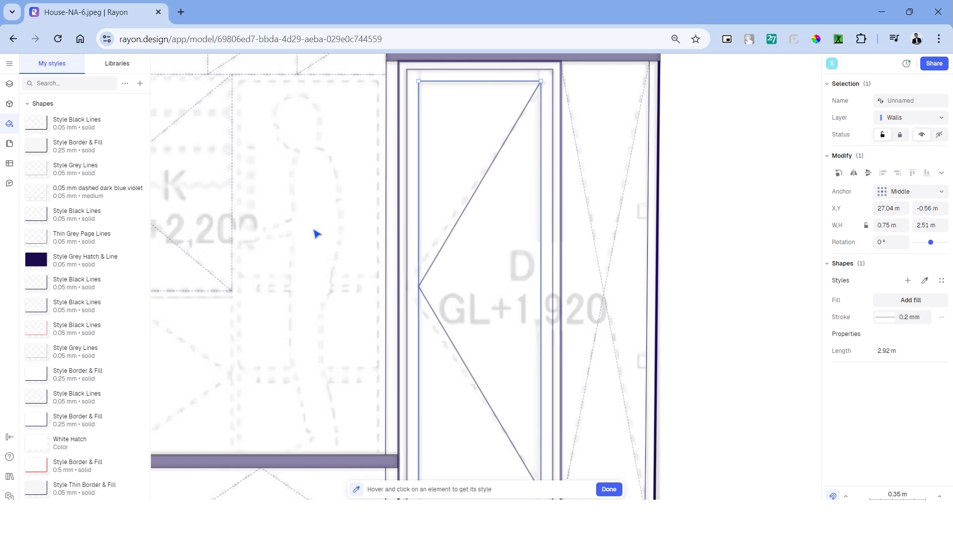
left_click(233, 224)
middle_click_drag(592, 304, 593, 289)
Draw an L-shaped solid-filled shading band without stroke along the upper and right inner edges of the window frame in D.
left_click(533, 275)
scroll(533, 276, "down", 3)
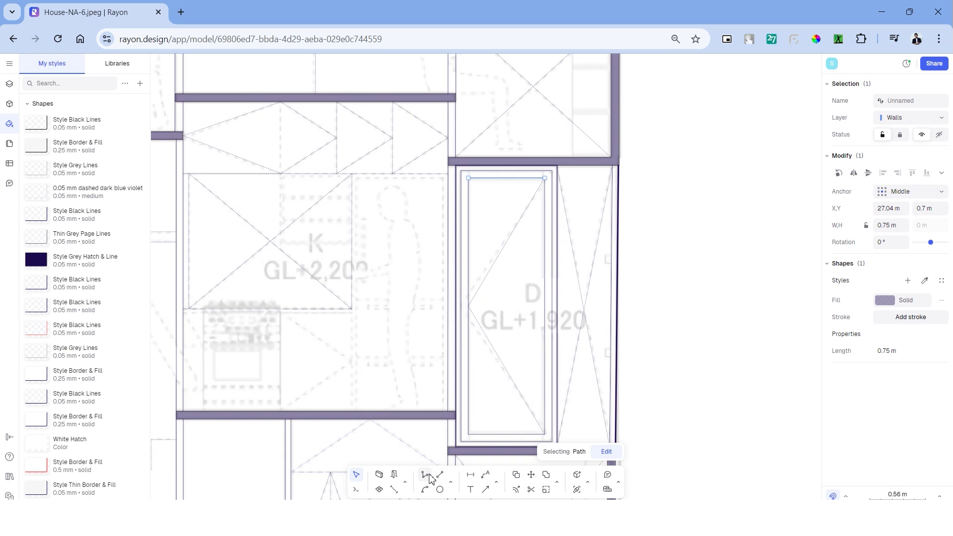
left_click(430, 476)
scroll(496, 221, "up", 3)
left_click(441, 134)
left_click(592, 135)
middle_click_drag(594, 437, 558, 209)
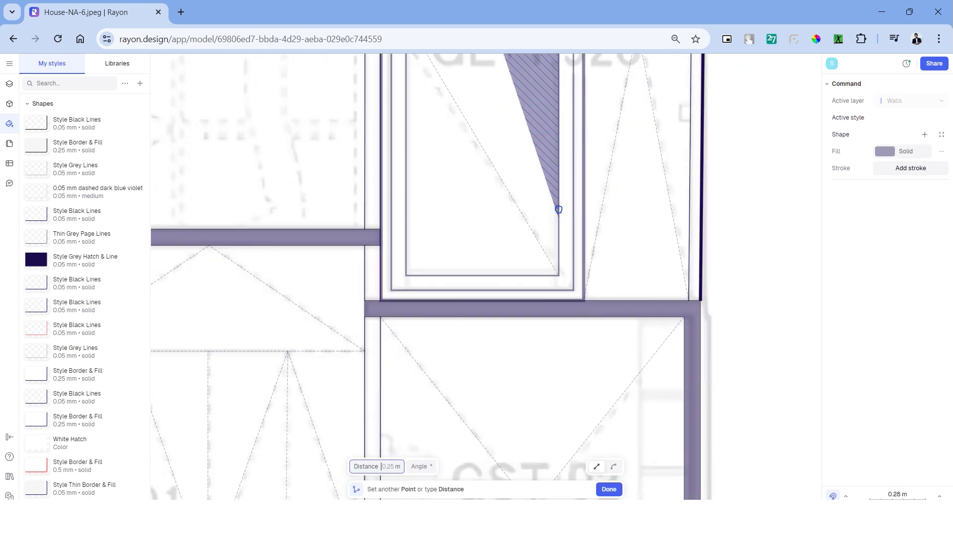
scroll(559, 209, "up", 3)
left_click(593, 263)
left_click(546, 263)
scroll(546, 264, "down", 5)
middle_click_drag(546, 266, 573, 455)
scroll(570, 194, "up", 4)
left_click(604, 219)
left_click(307, 218)
key("Return")
scroll(477, 261, "down", 5)
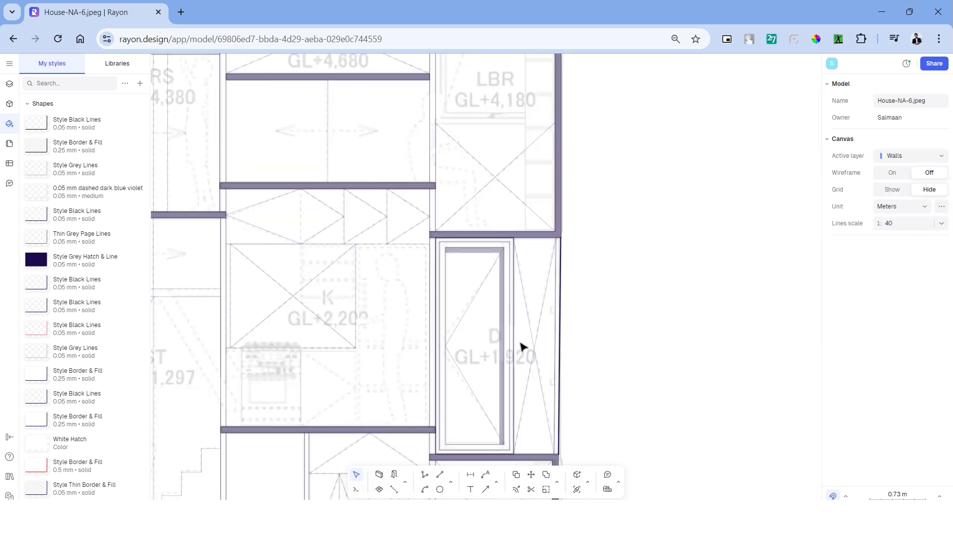
Duplicate the grouped window from D and move the copy up onto the traced window in LBR.
key("ctrl+d")
middle_click_drag(512, 254, 510, 388)
middle_click_drag(490, 236, 491, 308)
scroll(489, 252, "up", 2)
scroll(493, 276, "down", 4)
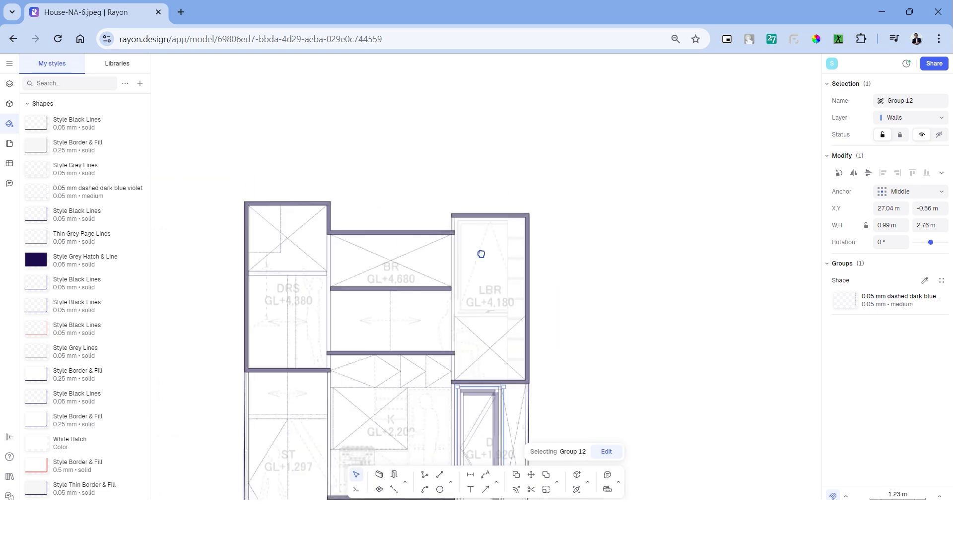
middle_click_drag(481, 255, 478, 156)
middle_click_drag(488, 348, 491, 355)
scroll(497, 351, "up", 5)
left_click_drag(499, 327, 529, 102)
middle_click_drag(522, 136, 521, 285)
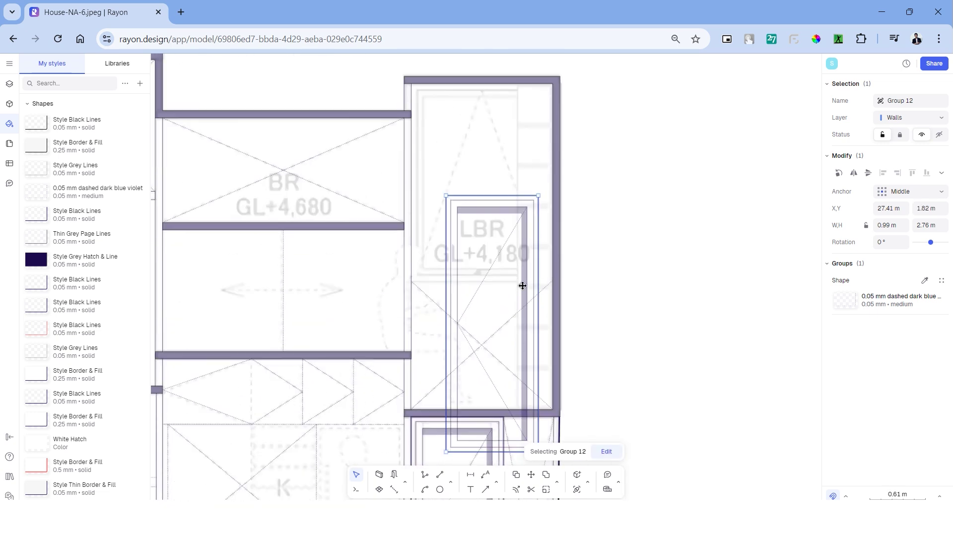
scroll(522, 287, "up", 4)
scroll(532, 300, "down", 2)
left_click_drag(533, 301, 503, 154)
left_click_drag(466, 357, 455, 261)
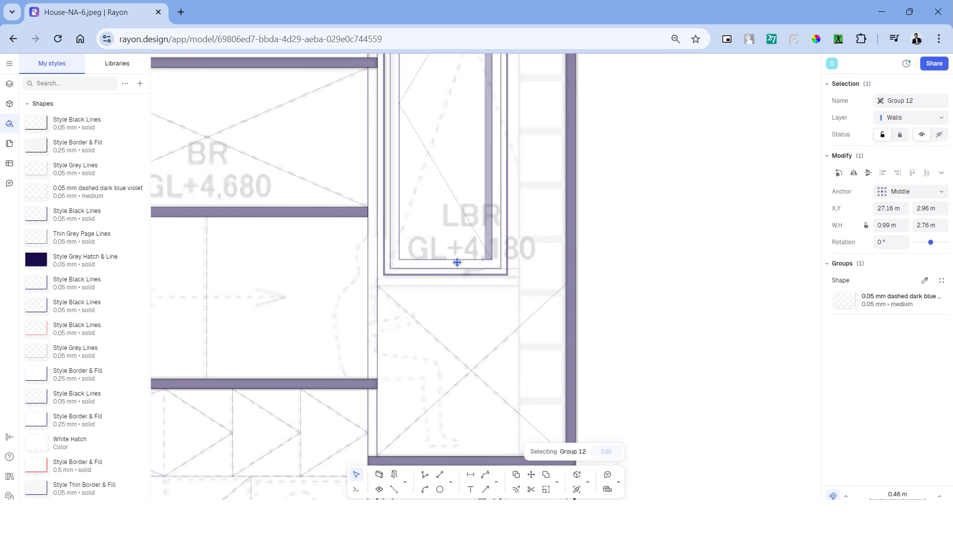
Draw opening lines inside the LBR window from the lower corners to the middle of the upper frame edge.
key("p")
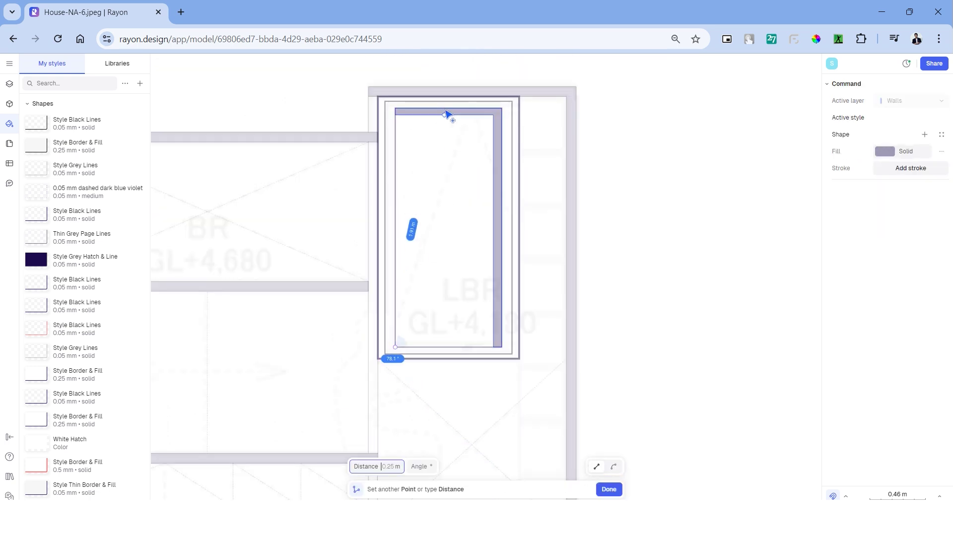
left_click(447, 116)
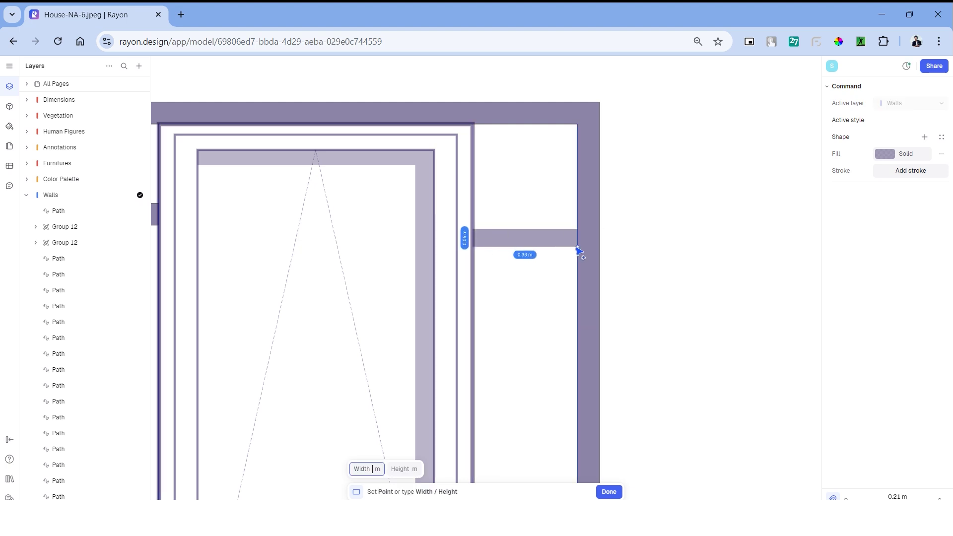
Draw a shelf rectangle about 0.38 m by 0.06 m between the LBR window and outer wall, and extend the vertical shelving line.
left_click(578, 247)
left_click(525, 136)
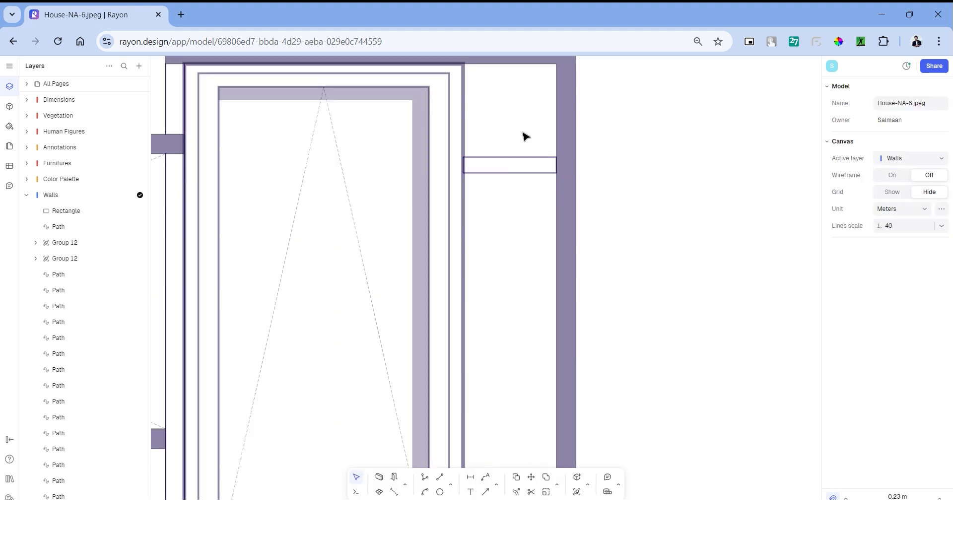
scroll(517, 151, "up", 4)
scroll(495, 175, "down", 7)
left_click(474, 202)
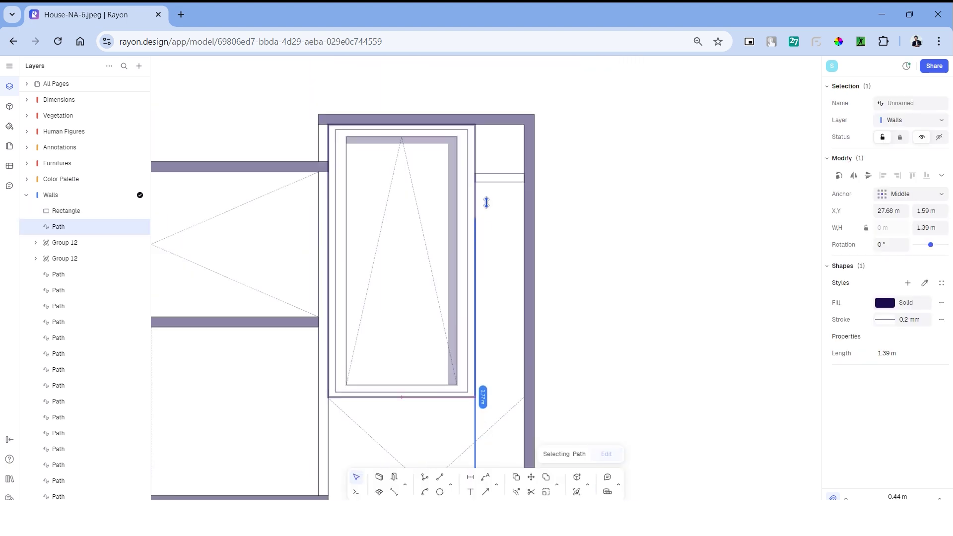
scroll(501, 168, "down", 1)
Copy the shelf rectangle down the narrow LBR bay to form the remaining shelves.
left_click(504, 142)
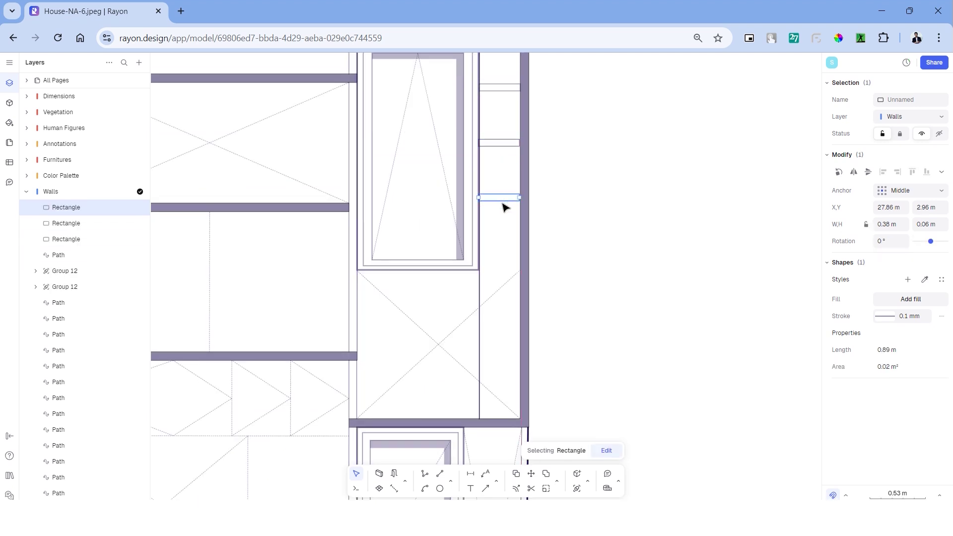
middle_click_drag(504, 206, 509, 185)
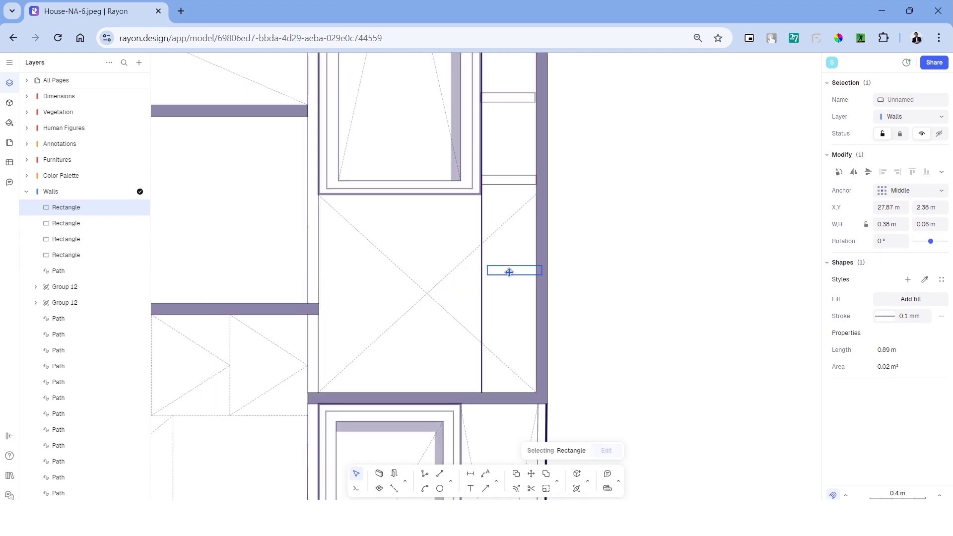
left_click_drag(509, 272, 504, 266)
left_click_drag(512, 293, 510, 293)
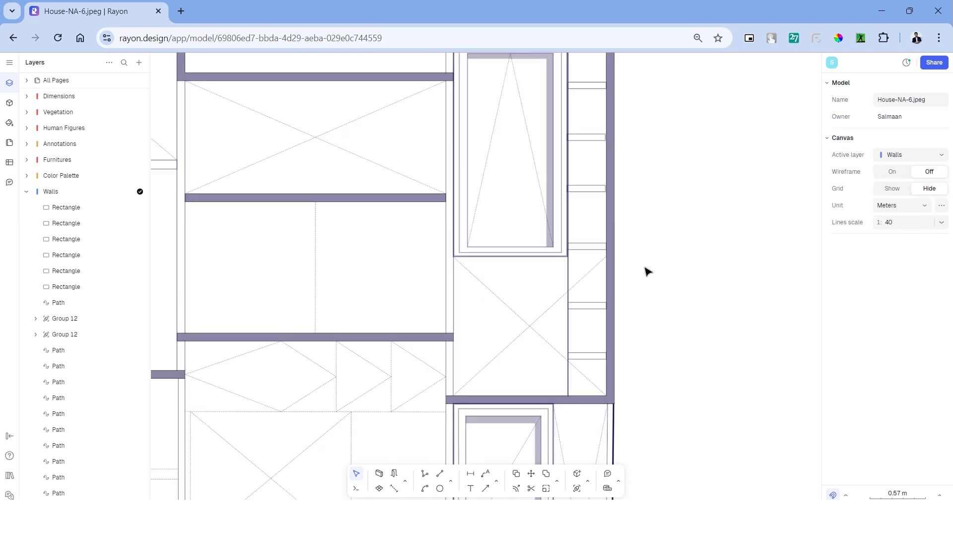
Copy the grouped LBR shelving and move the copy down against the outer wall in GST 02.
middle_click_drag(646, 270, 613, 249)
left_click_drag(657, 332, 657, 332)
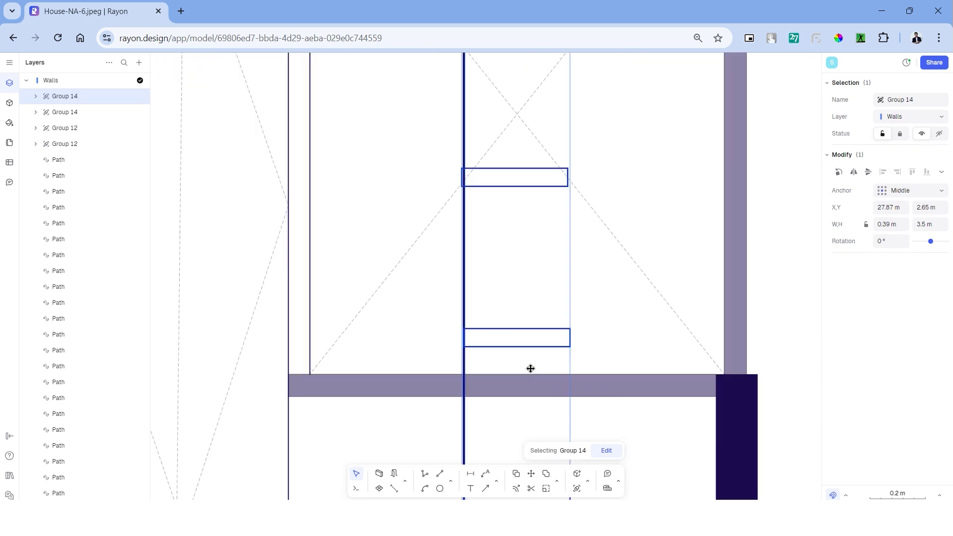
left_click_drag(530, 360, 686, 186)
left_click_drag(686, 185, 686, 185)
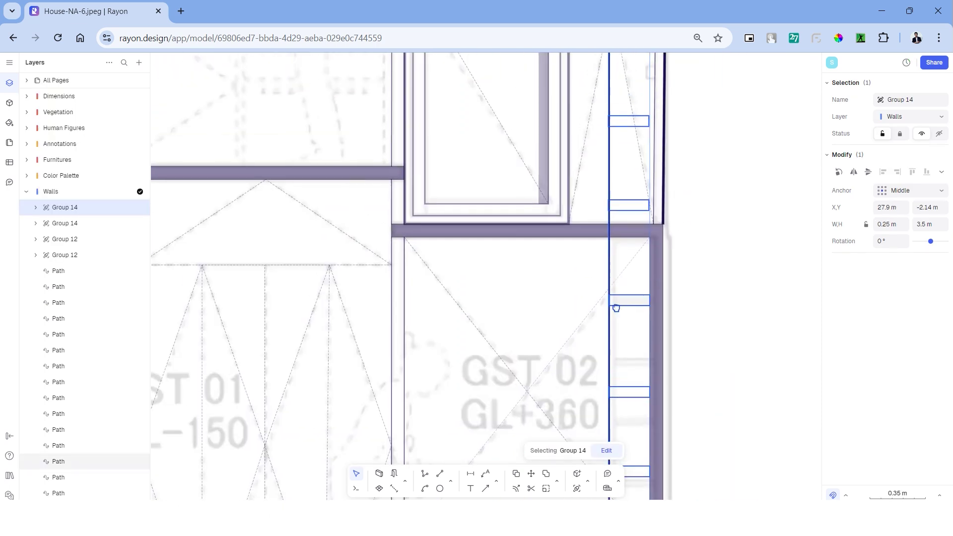
Fit the copied shelving to GST 02's height and narrow it to about 0.3 m.
double_click(617, 308)
middle_click_drag(621, 183, 617, 323)
left_click_drag(665, 143, 630, 361)
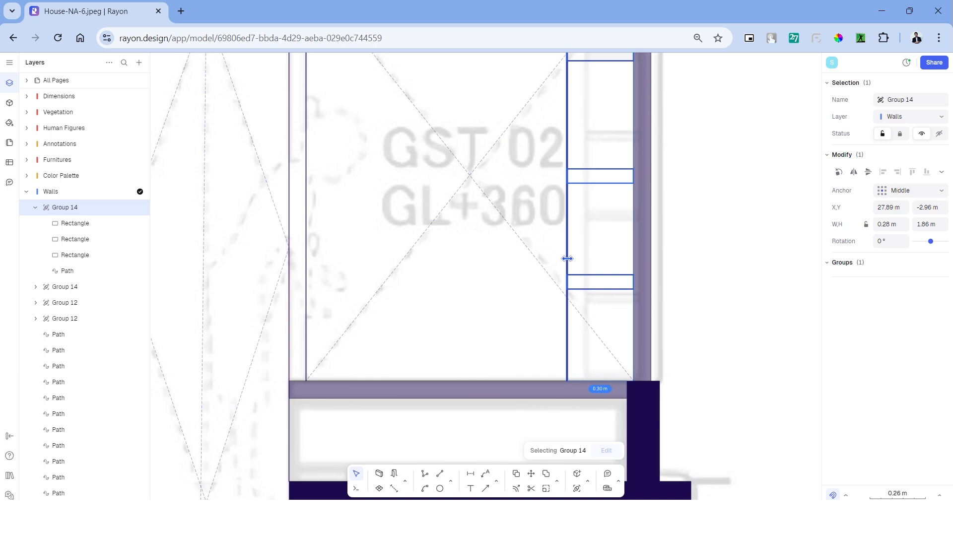
left_click(723, 293)
Draw crossing diagonal lines in the low void beneath the GST 02 floor.
left_click(414, 436)
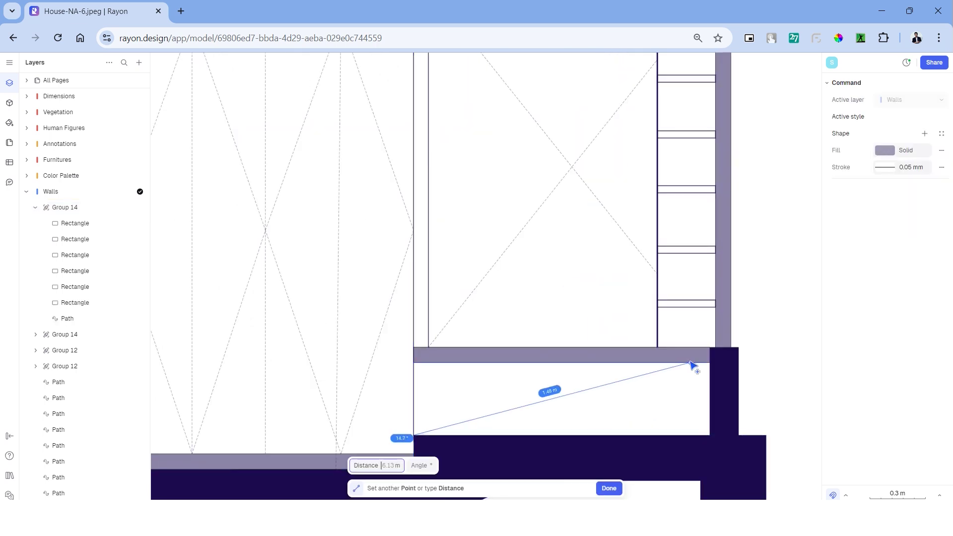
left_click(710, 363)
key("l")
left_click(710, 435)
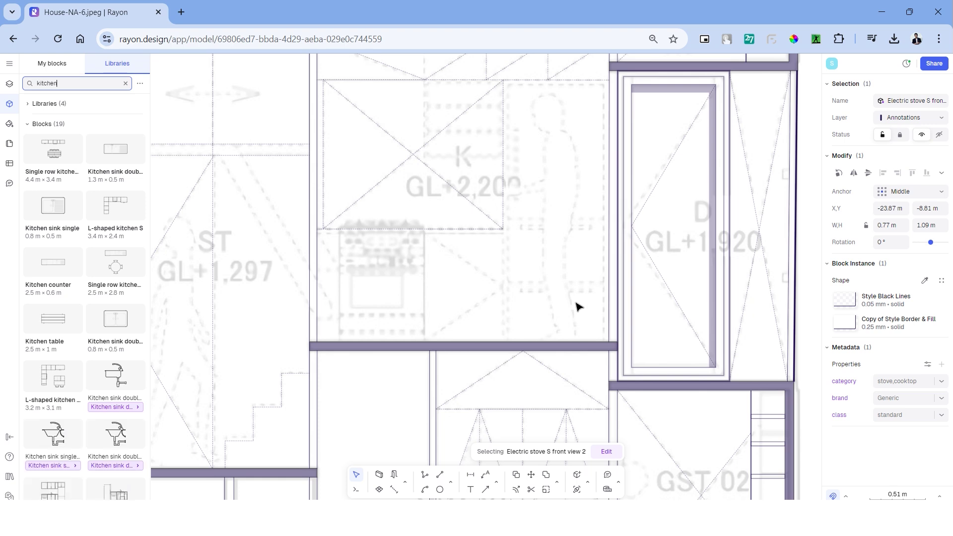
Position the Electric stove S front view block on the K floor over the traced stove.
left_click_drag(471, 319, 337, 307)
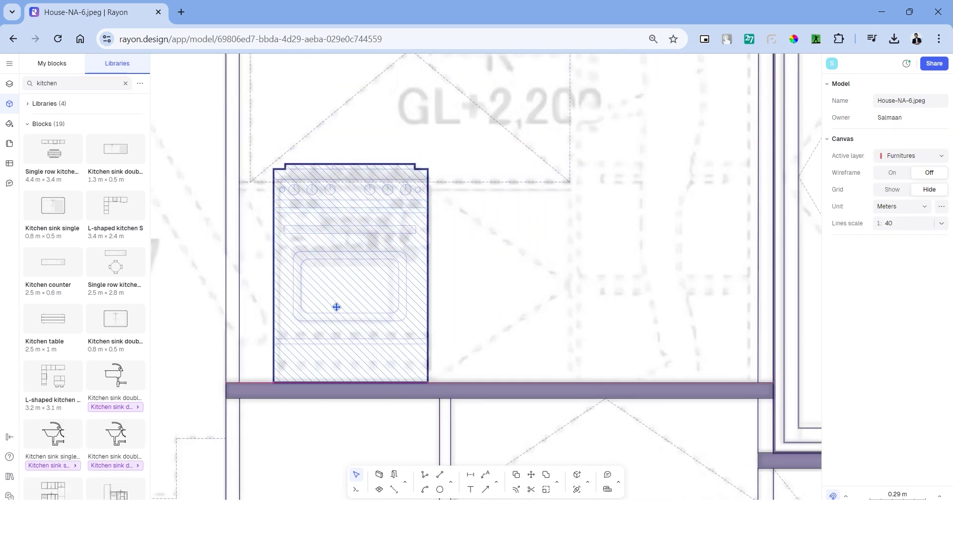
left_click(413, 319)
scroll(516, 265, "down", 3)
key("Escape")
middle_click_drag(513, 266, 466, 321)
Draw an unfilled rectangle about 0.94 m by 2.33 m with a 0.1 mm stroke for the fridge in K.
key("r")
left_click(471, 115)
left_click(596, 424)
left_click(941, 300)
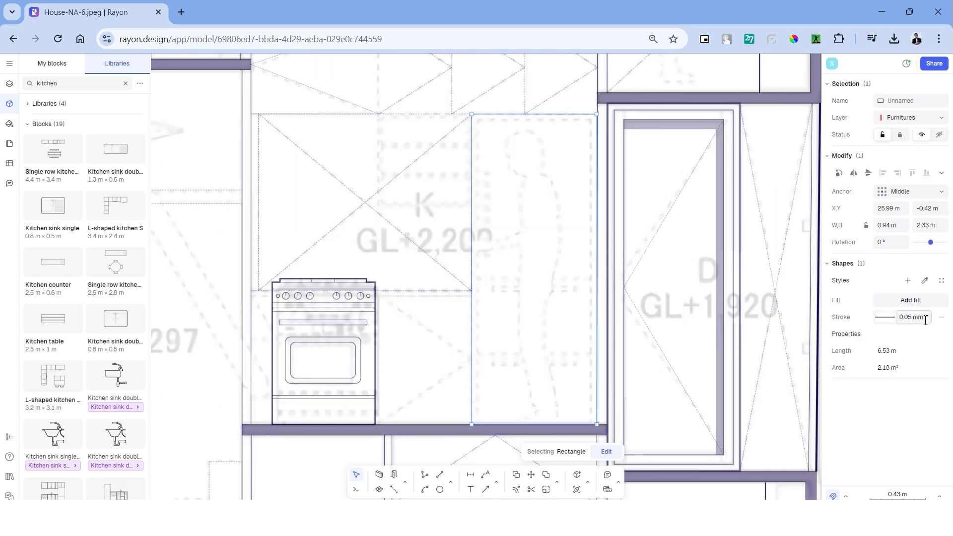
key("Escape")
Draw a thin countertop rectangle about 1.65 m wide from the K wall to the fridge at stove height.
key("r")
scroll(222, 305, "up", 4)
left_click(302, 267)
scroll(310, 278, "down", 4)
scroll(501, 283, "up", 3)
scroll(534, 290, "up", 3)
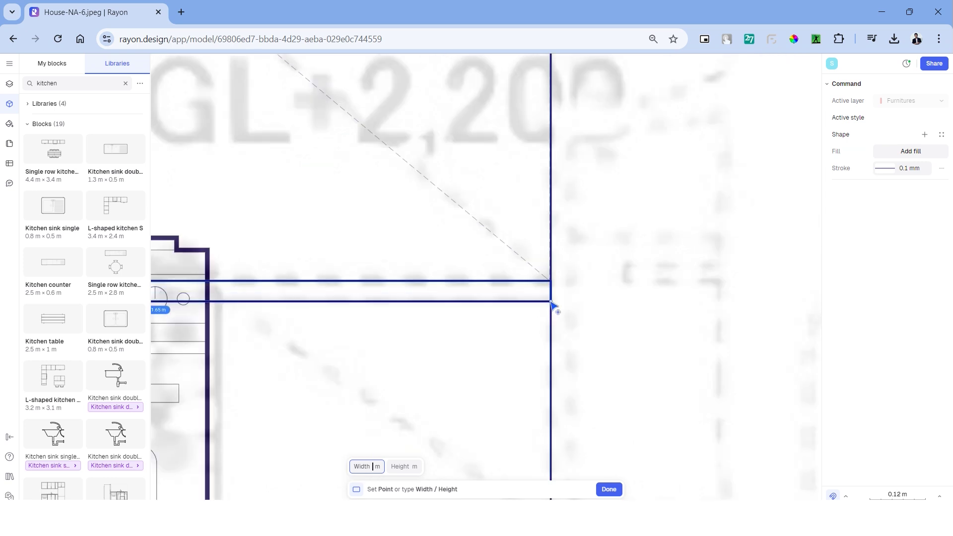
left_click(551, 302)
Draw V-shaped opening lines on the lower cabinet between stove and fridge in the 0.05 mm dashed dark blue violet style.
left_click(407, 151)
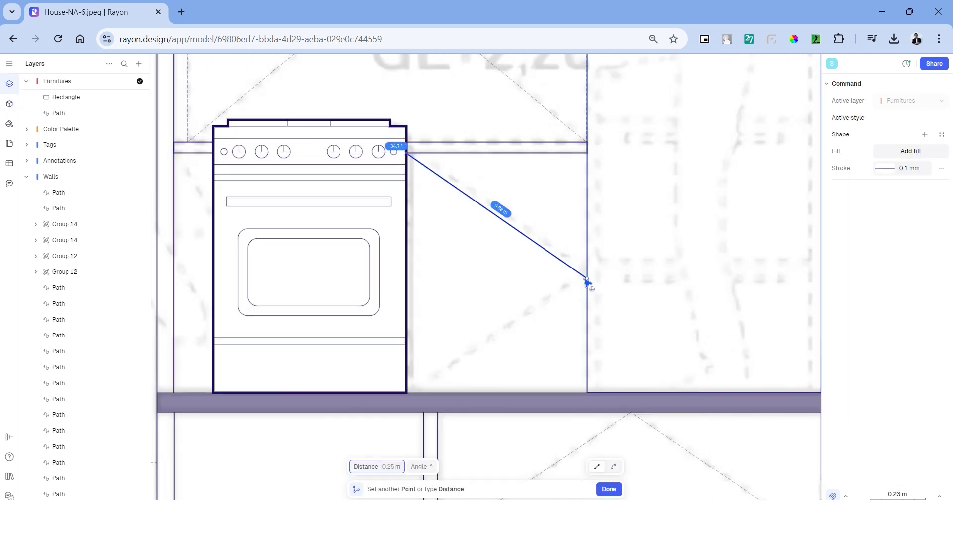
left_click(587, 271)
left_click(408, 391)
key("Return")
scroll(422, 398, "down", 2)
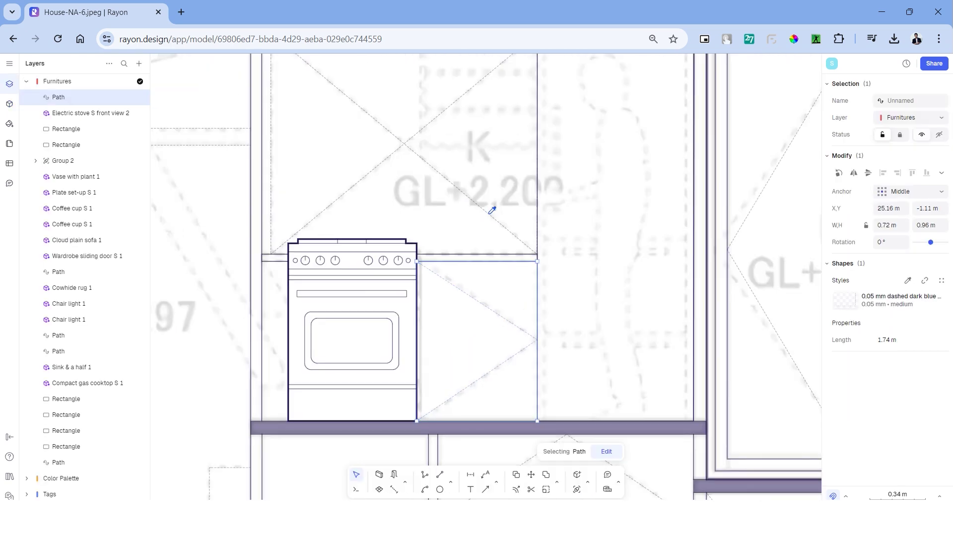
middle_click_drag(400, 317, 431, 307)
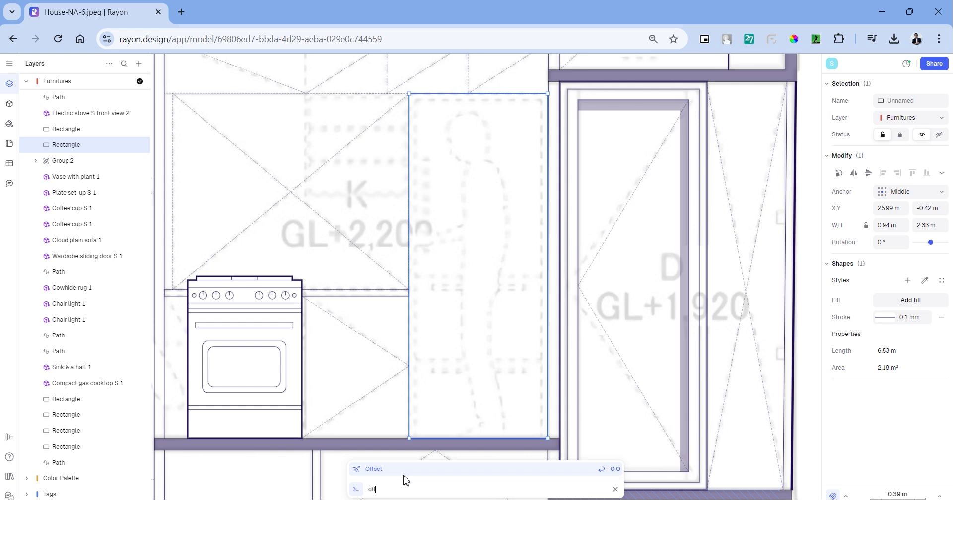
Offset the fridge rectangle inward and draw two horizontal lines across its inner outline to divide the doors.
left_click(403, 474)
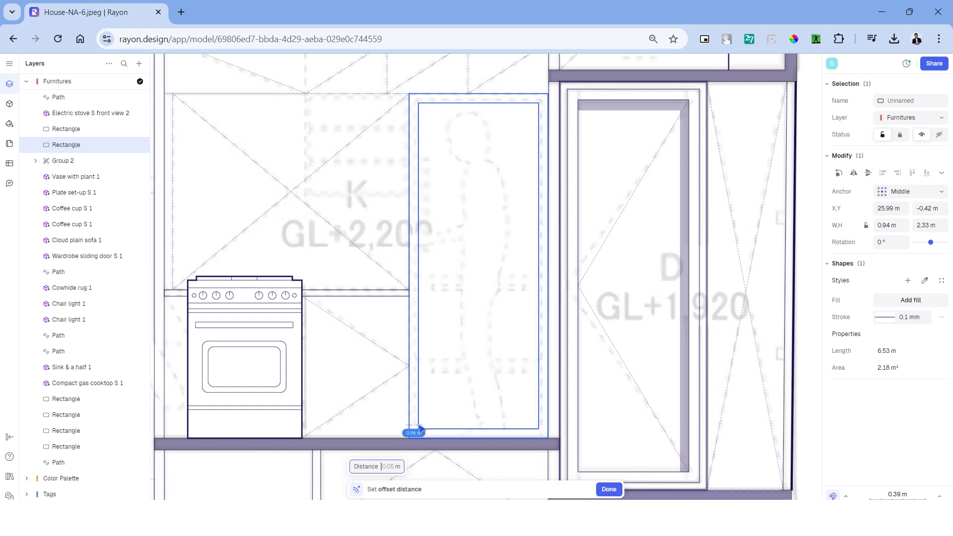
left_click(416, 431)
left_click(416, 276)
left_click(541, 276)
left_click(416, 355)
left_click(541, 356)
Draw a narrow vertical rectangle as the handle on the upper fridge door.
scroll(432, 178, "up", 4)
left_click(414, 137)
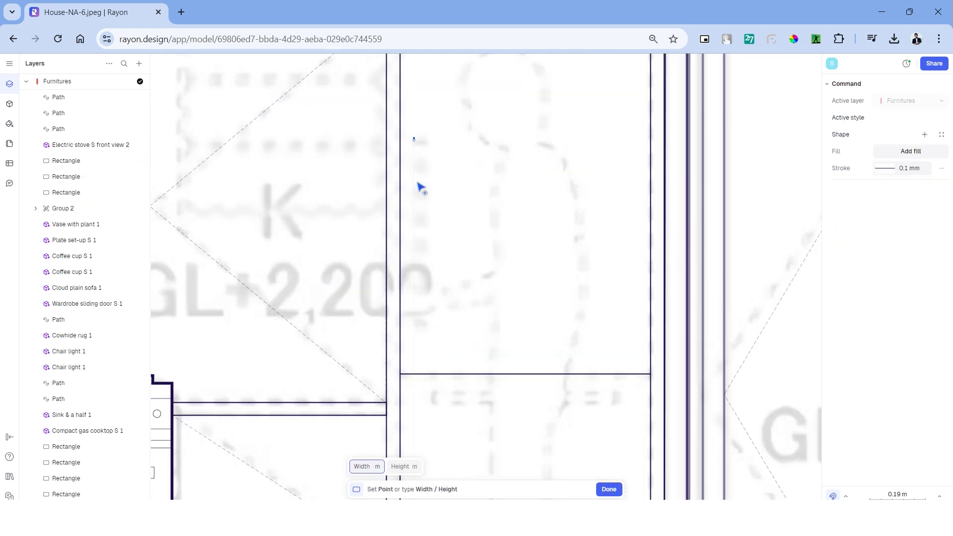
left_click(427, 315)
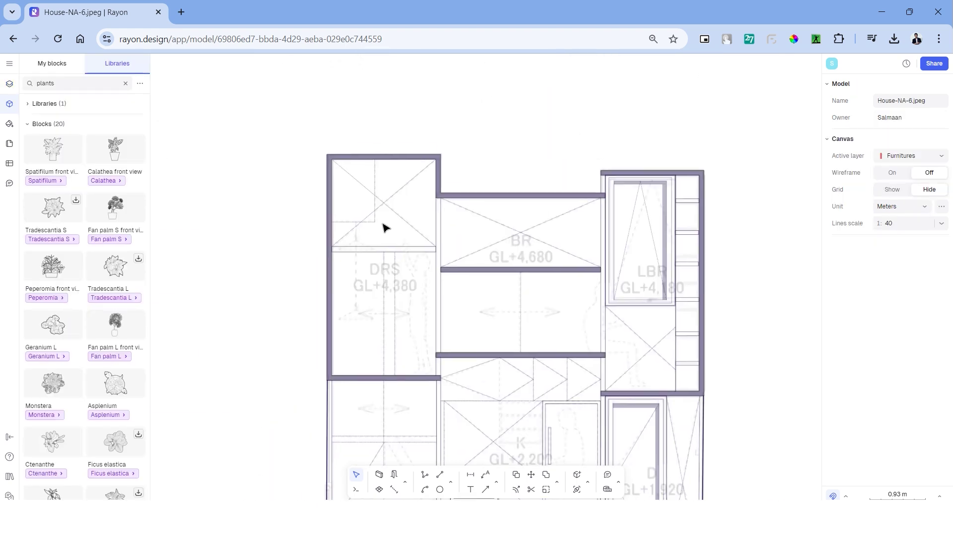
Scale down a leafy potted plant and place it at the left end of the upper DRS shelf.
scroll(383, 223, "up", 2)
left_click_drag(373, 231, 329, 187)
left_click_drag(407, 91, 342, 168)
left_click_drag(301, 219, 325, 222)
left_click_drag(367, 171, 351, 189)
left_click_drag(313, 231, 320, 231)
Insert the Calathea front view plant, scale it down and place it beside the first plant on the DRS shelf.
left_click_drag(115, 150, 445, 231)
left_click_drag(497, 151, 453, 221)
left_click_drag(426, 270, 390, 227)
Insert the Fan palm S front view plant on the DRS floor and scale it down.
scroll(390, 226, "down", 5)
left_click_drag(115, 209, 320, 177)
scroll(313, 234, "up", 4)
left_click_drag(306, 283, 325, 314)
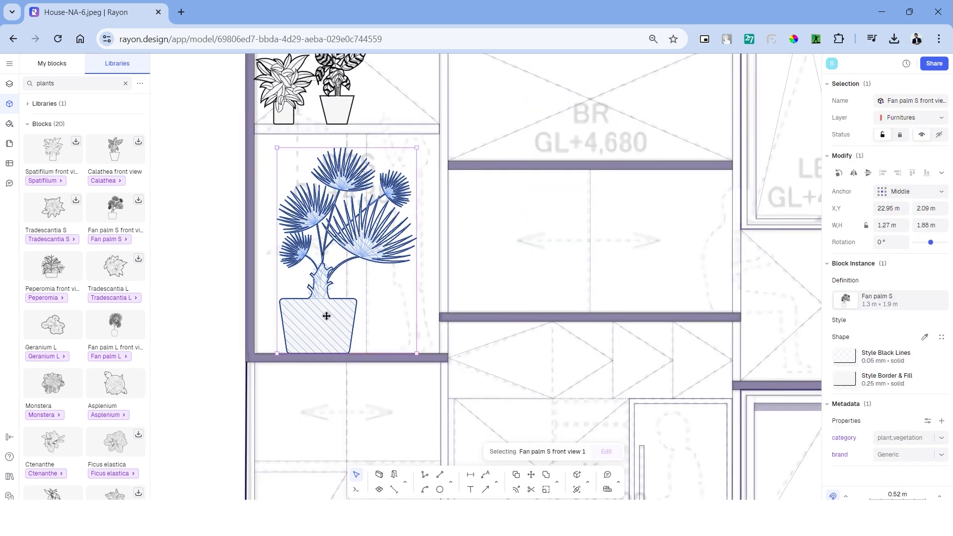
left_click_drag(417, 149, 360, 225)
Insert the Howea forsteriana front view plant in GST 02 and scale it down to fit the room.
scroll(359, 226, "down", 3)
left_click_drag(115, 325, 365, 241)
left_click_drag(370, 304, 539, 298)
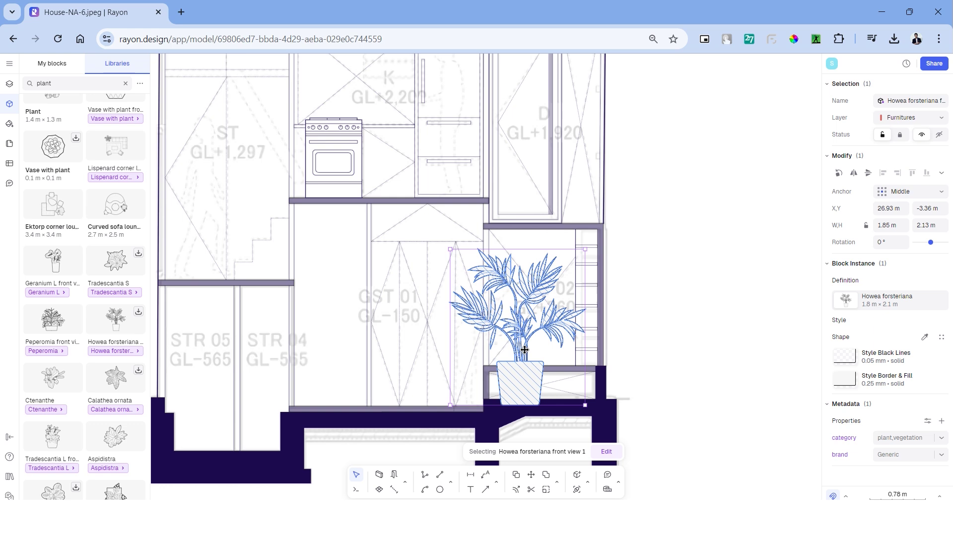
left_click_drag(557, 252, 532, 286)
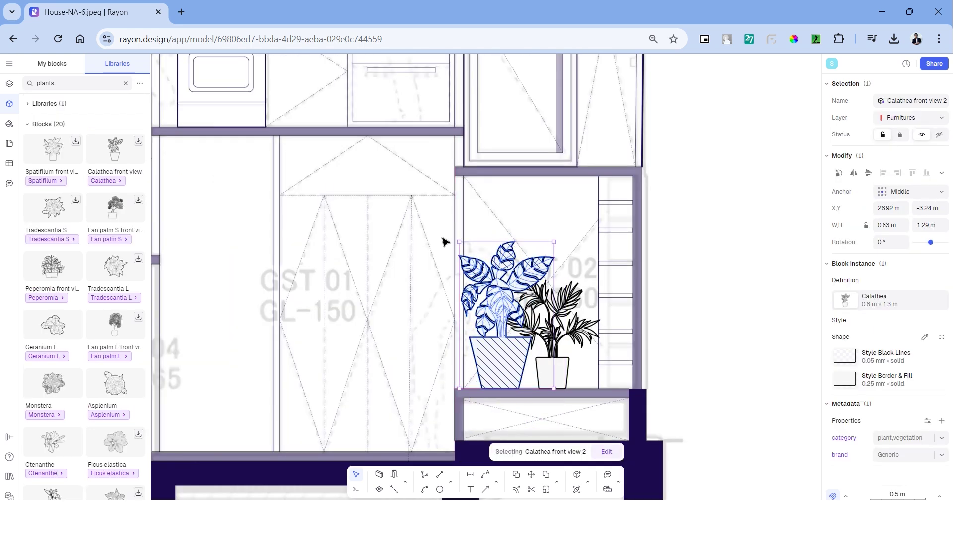
Scale down the Calathea plant in GST 02 and the Scindapsus pictus plant outside STR 05.
left_click_drag(446, 240, 494, 318)
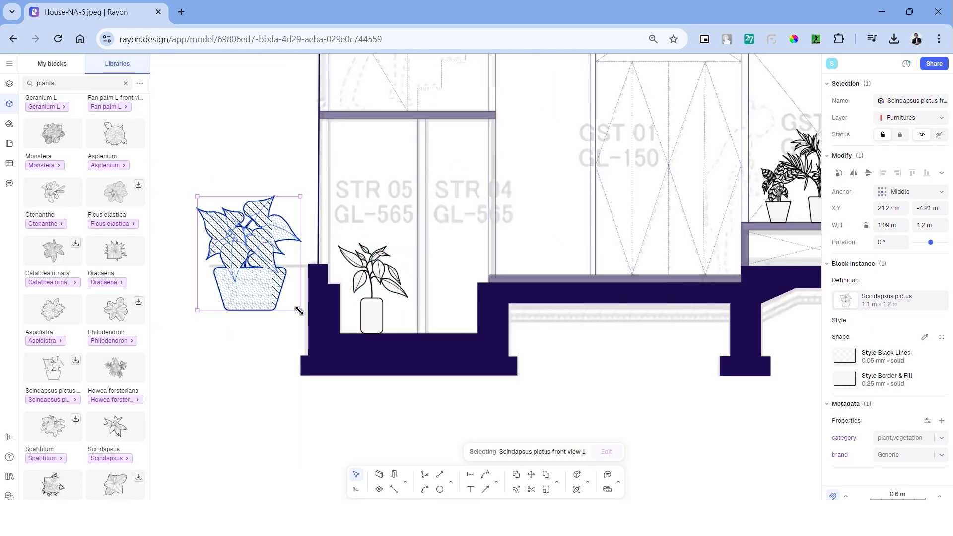
left_click_drag(299, 310, 220, 217)
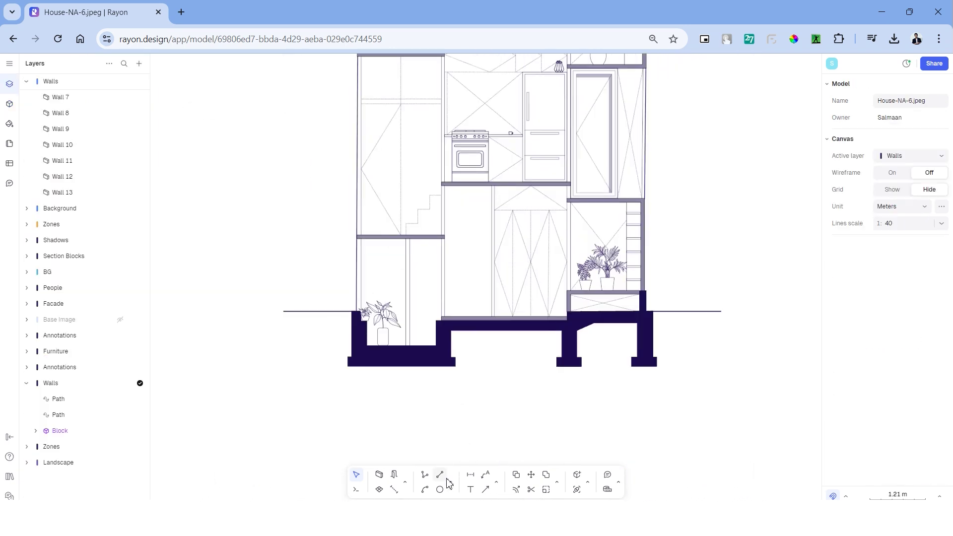
Start a polyline at one end of the ground line, running it below the foundations and back up to ground level at the opposite foundation wall.
left_click(426, 475)
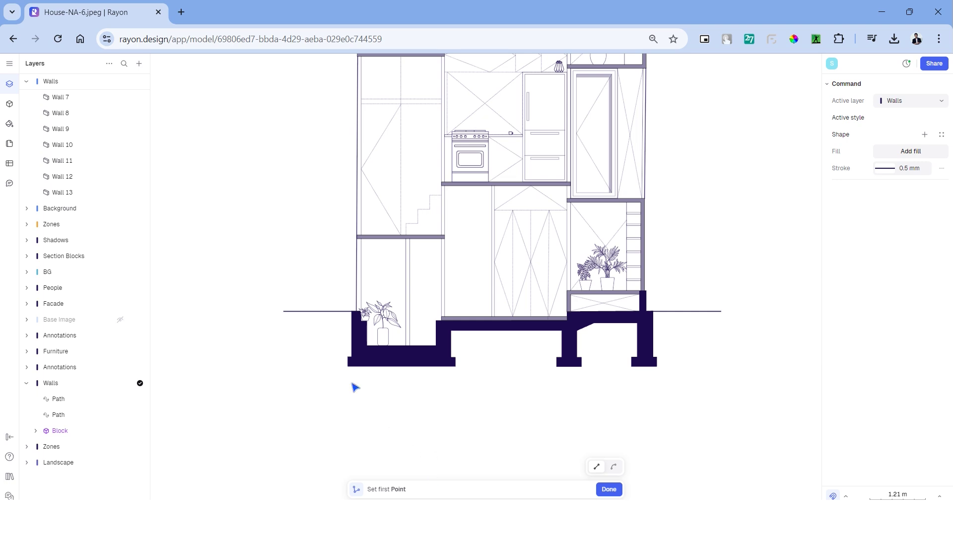
scroll(292, 321, "up", 5)
left_click(275, 302)
scroll(261, 331, "down", 6)
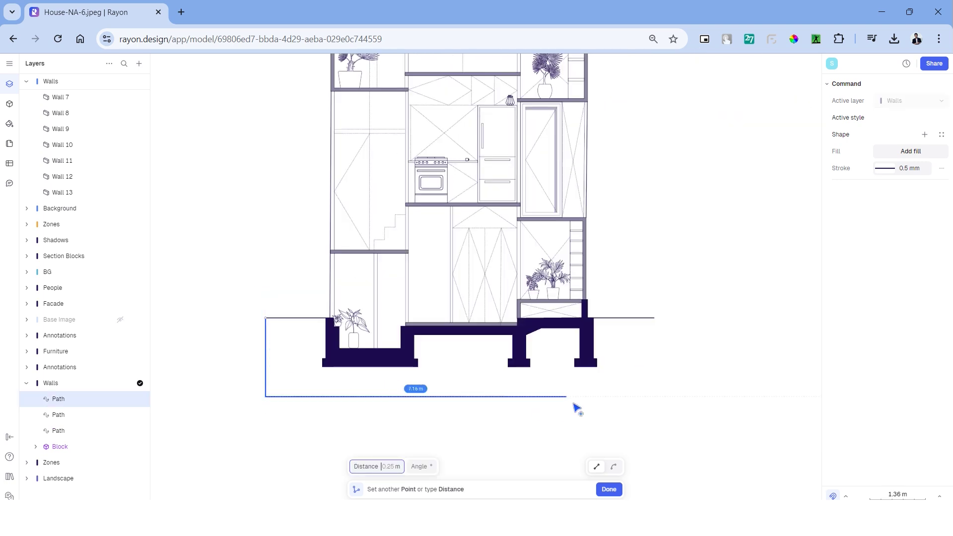
left_click(654, 391)
scroll(621, 323, "up", 3)
scroll(589, 313, "up", 3)
left_click(547, 315)
Continue the ground polyline around the outer footing, along the slab's sloped underside and to the middle footing.
scroll(547, 396, "up", 3)
left_click(546, 392)
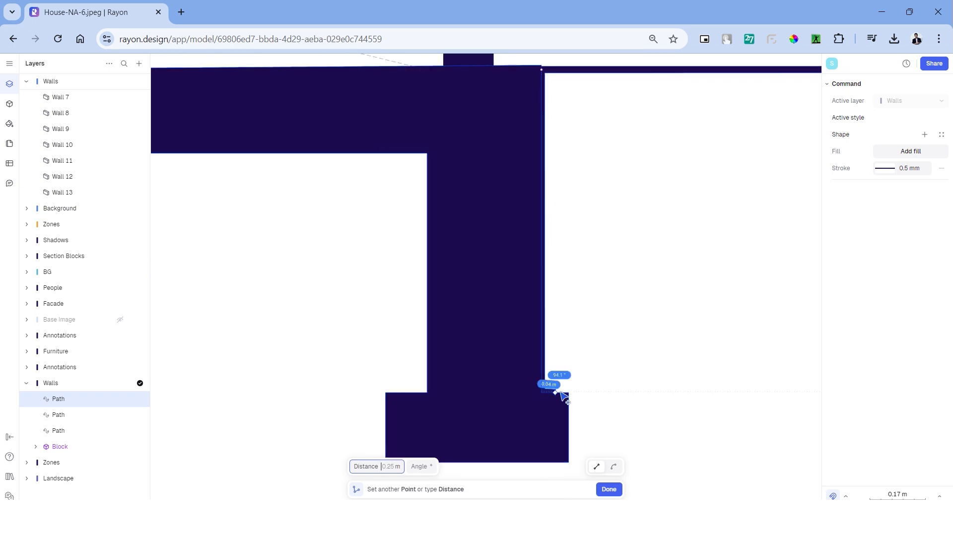
left_click(568, 391)
left_click(636, 342)
left_click(452, 343)
scroll(492, 271, "down", 4)
scroll(502, 282, "up", 3)
left_click(537, 278)
left_click(386, 294)
left_click(289, 335)
Trace the middle footing, slab underside and sunken room's foundation, completing a ground shape about 9.25 m wide and 1.88 m deep.
middle_click_drag(310, 491, 642, 328)
left_click(402, 347)
left_click(427, 347)
left_click(527, 323)
left_click(527, 175)
scroll(476, 198, "down", 3)
left_click(410, 225)
middle_click_drag(420, 268, 421, 229)
left_click(412, 314)
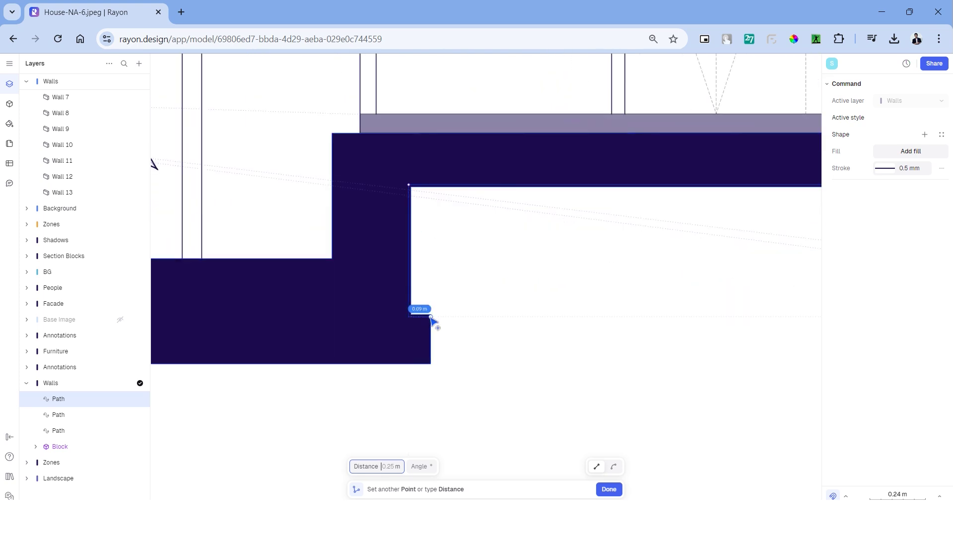
left_click(430, 315)
left_click(430, 363)
left_click(228, 218)
scroll(228, 218, "down", 5)
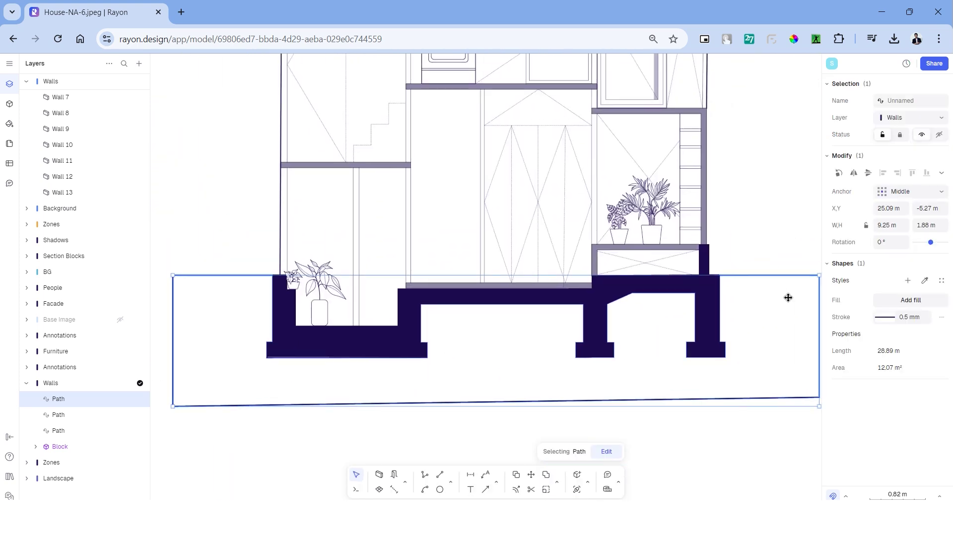
Fill the ground shape with solid 1C0A4E at 30% opacity.
left_click(904, 302)
left_click(739, 411)
left_click(752, 444)
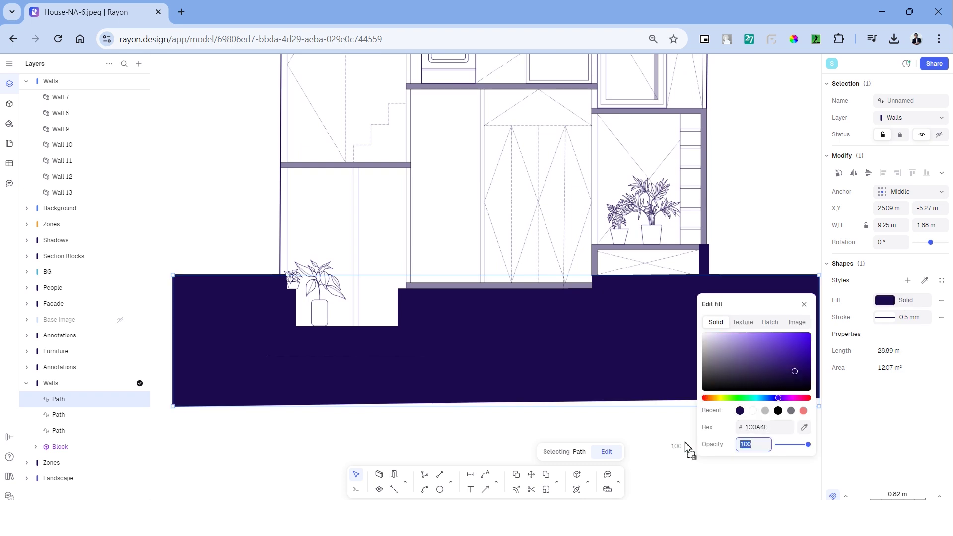
type("50")
type("30")
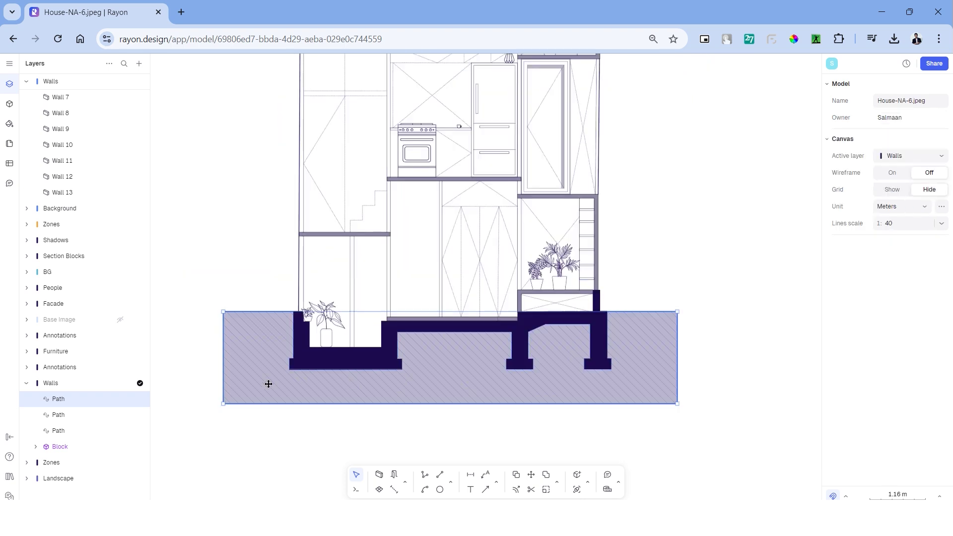
Duplicate the ground shape and align the copy exactly over the original.
left_click(268, 383)
scroll(268, 383, "up", 5)
middle_click_drag(269, 384, 285, 377)
key("ctrl+d")
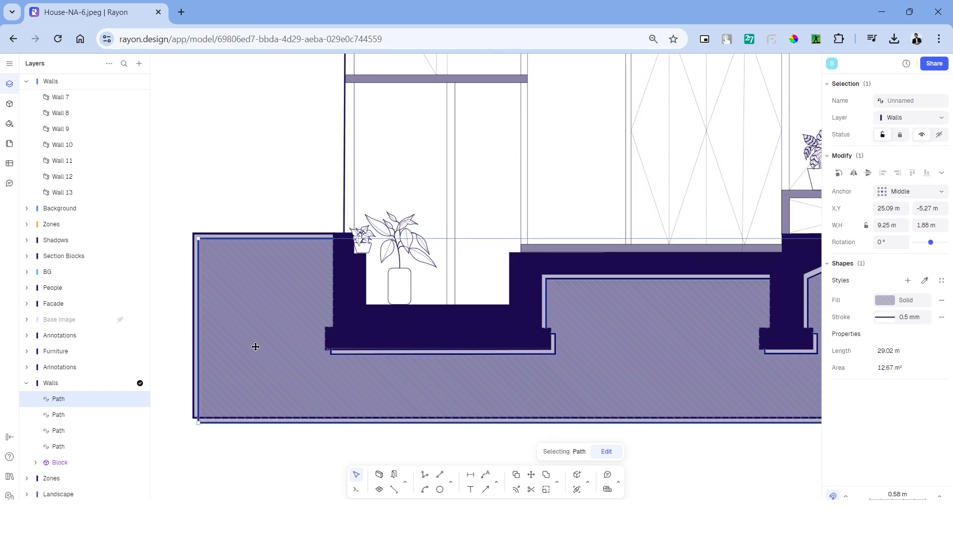
left_click_drag(250, 339, 250, 340)
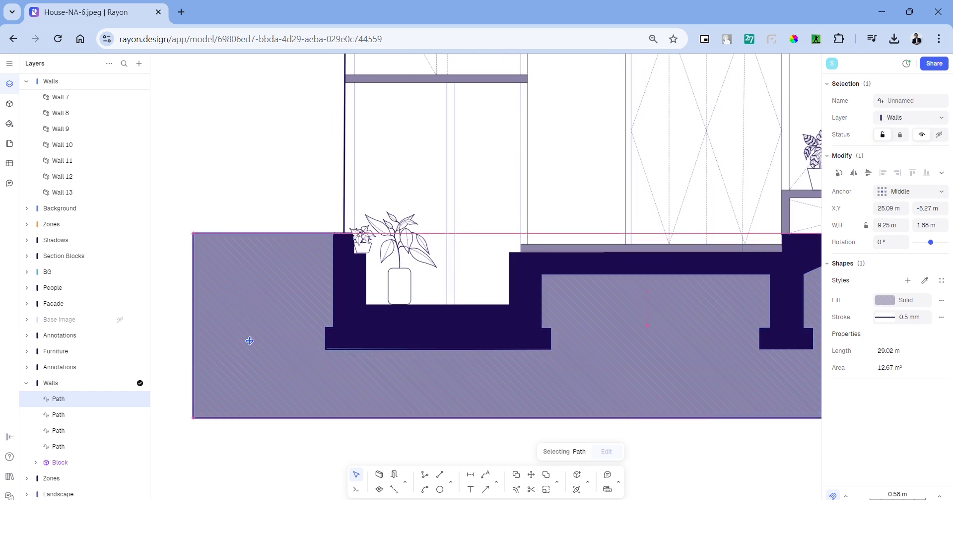
Change the copied ground shape's fill to the Oblique Compact hatch and edit the hatch's stroke colour and opacity.
middle_click_drag(585, 383, 492, 392)
left_click(922, 301)
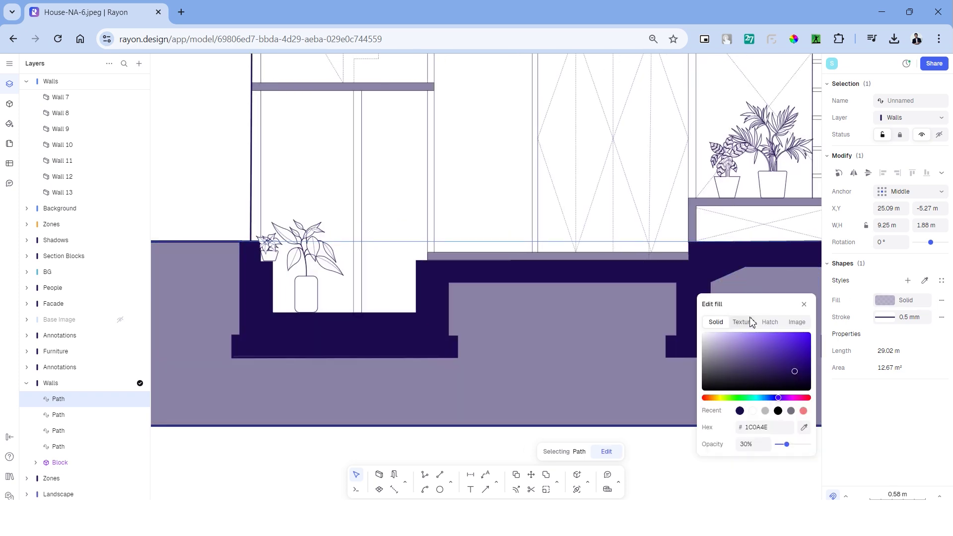
left_click(770, 320)
left_click(794, 401)
left_click(777, 288)
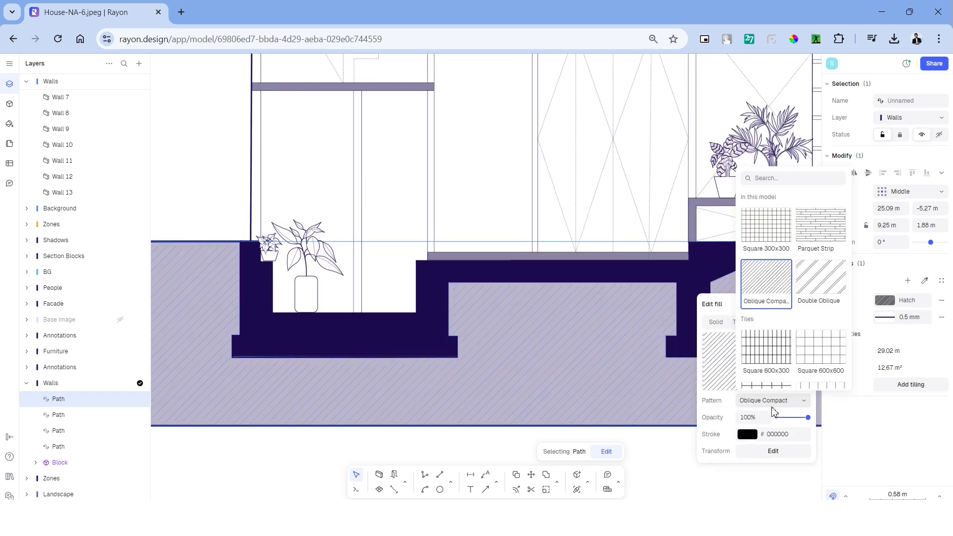
left_click(748, 435)
left_click_drag(753, 417, 709, 418)
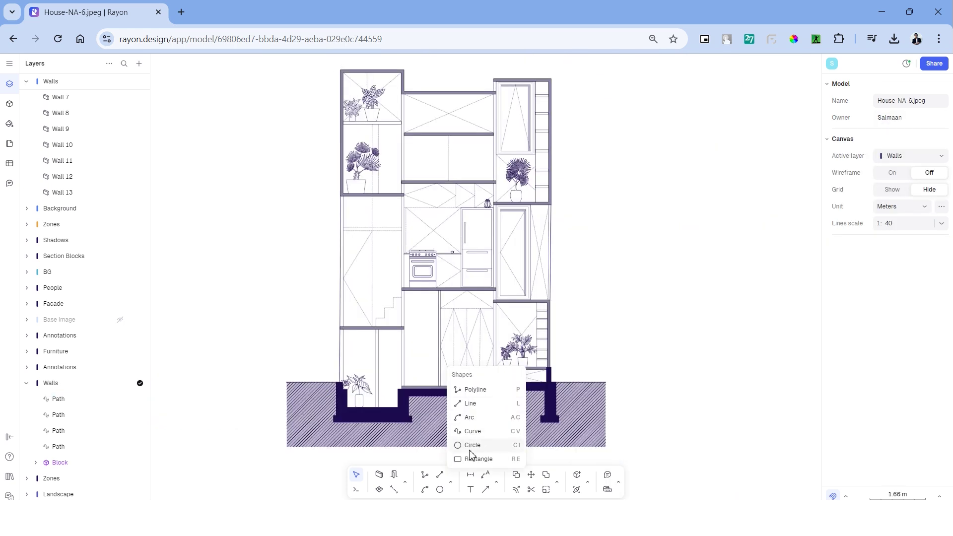
Draw a background rectangle about 18.73 by 13.09 m around the section with a solid 1C0A4E fill and no stroke.
left_click(472, 458)
scroll(479, 411, "down", 3)
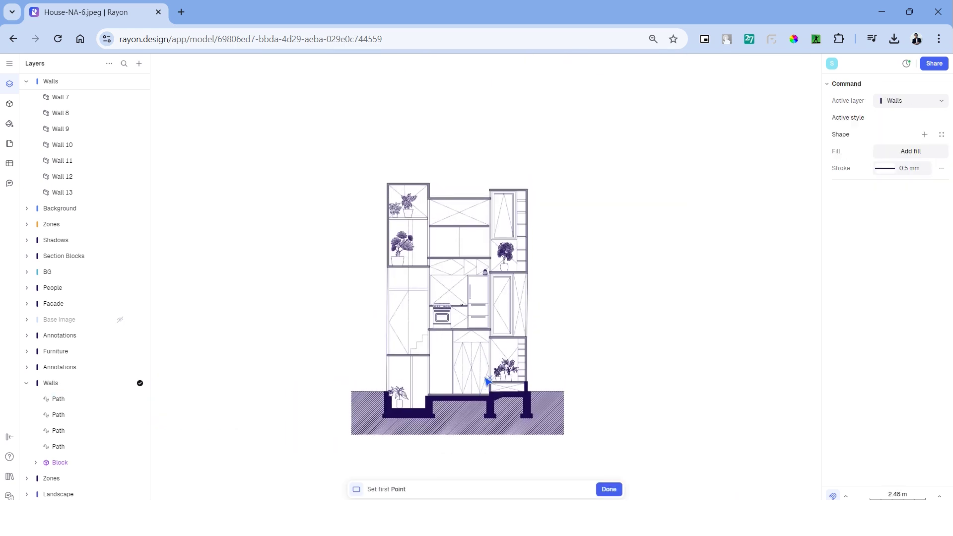
left_click(922, 155)
key("Return")
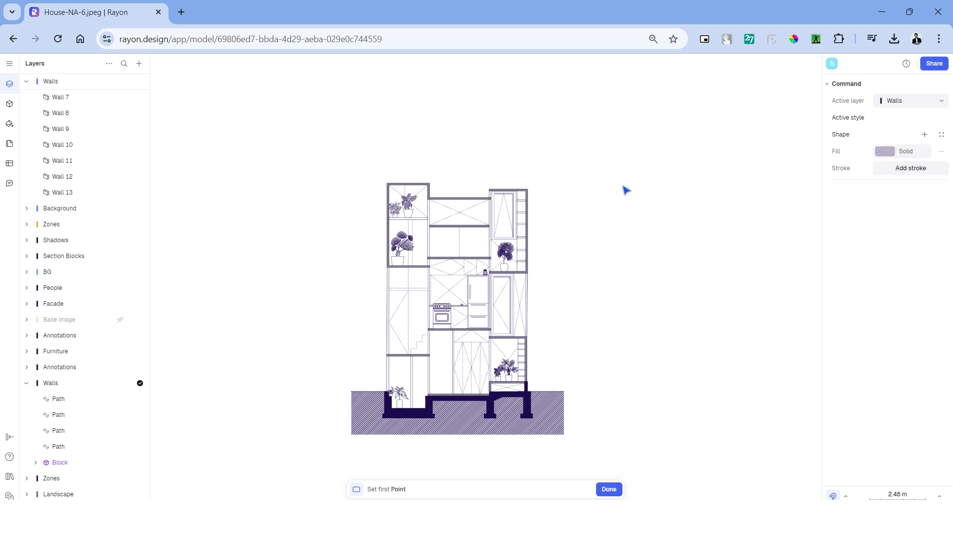
left_click(667, 133)
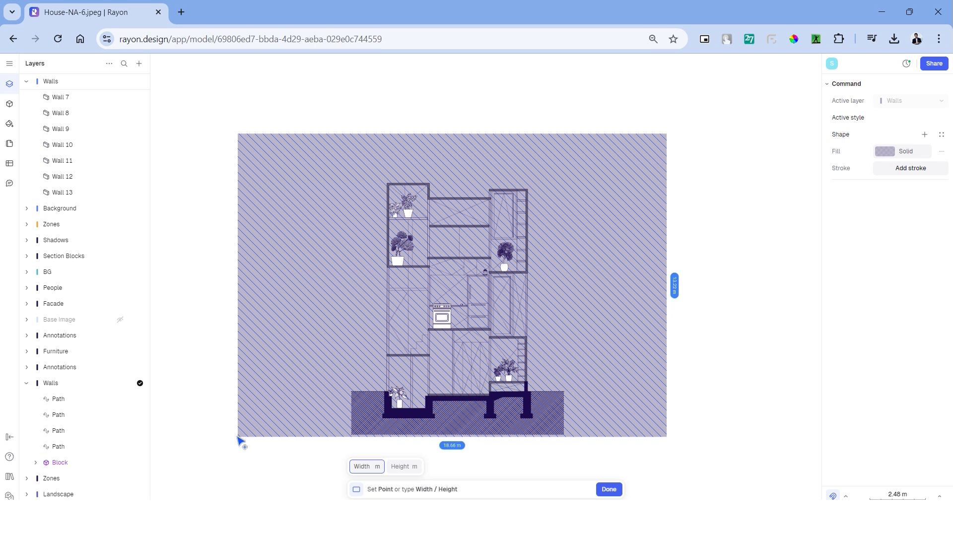
left_click(247, 436)
Set the background rectangle's fill opacity to 20%.
type("2")
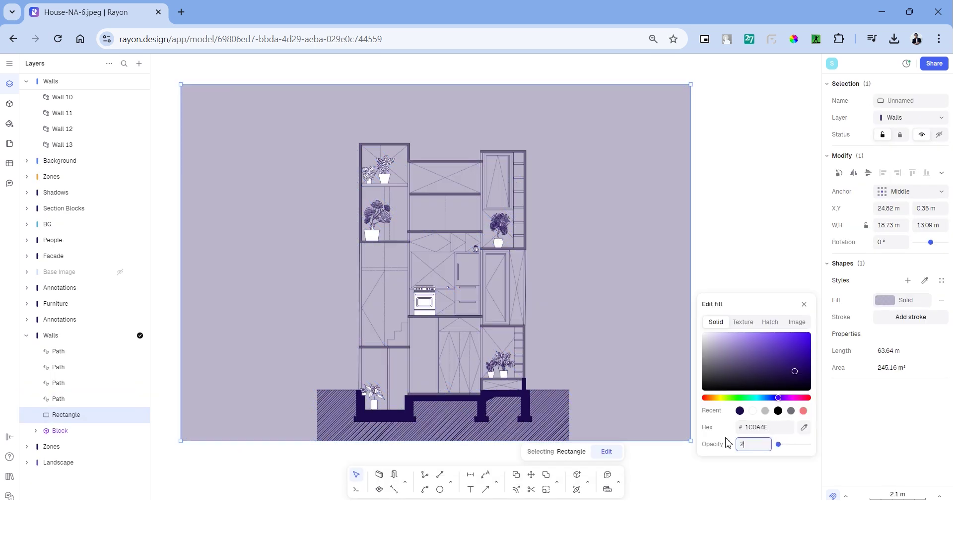
type("0")
key("Return")
left_click(732, 236)
scroll(569, 403, "up", 2)
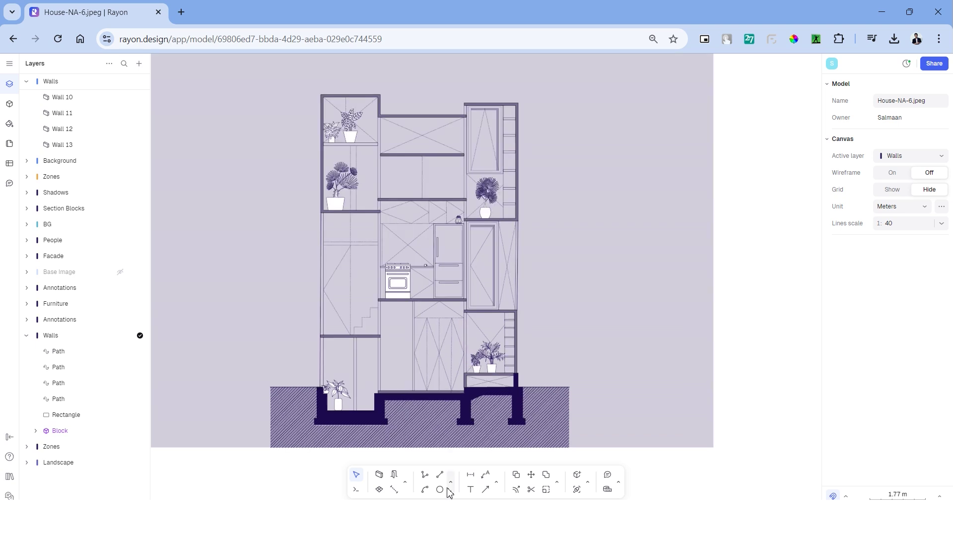
Start a polyline with solid FFFFFF fill and no stroke, tracing the stair-side outer wall from its roof corner to ground level.
left_click(426, 475)
left_click(905, 151)
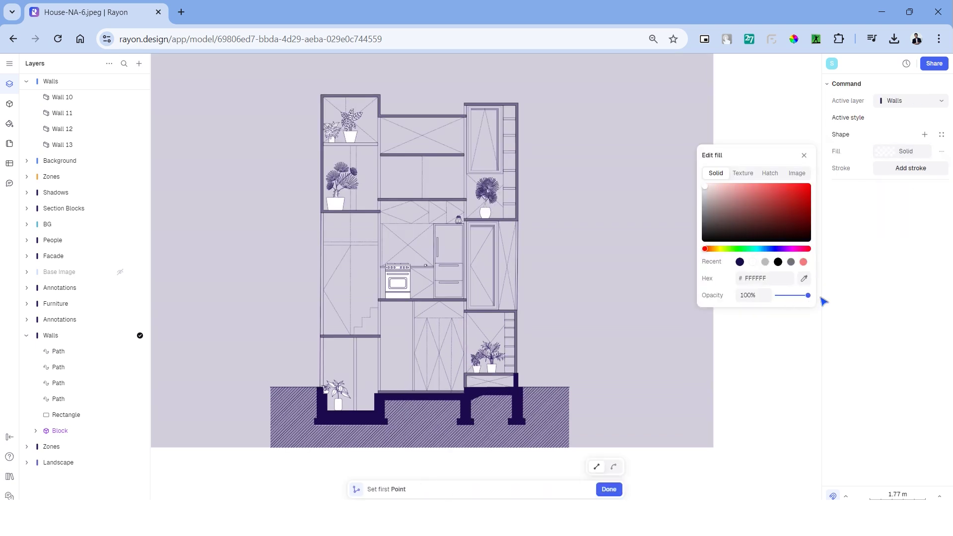
scroll(321, 94, "up", 10)
left_click(315, 103)
scroll(355, 149, "down", 10)
scroll(361, 319, "up", 9)
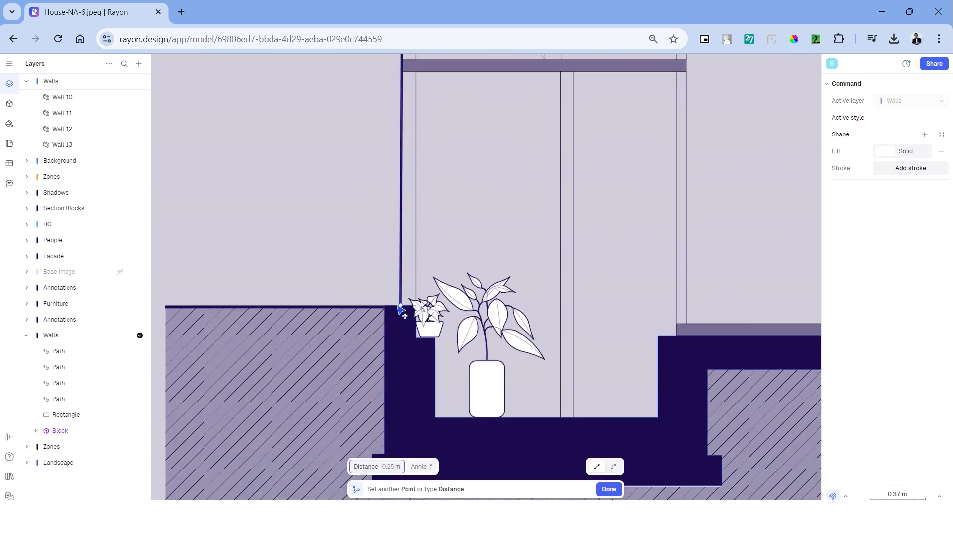
left_click(400, 306)
Continue the white polyline around the sunken room's floor and along the ground floor to the raised shelf room's base.
scroll(429, 348, "up", 3)
scroll(450, 326, "down", 3)
left_click(443, 393)
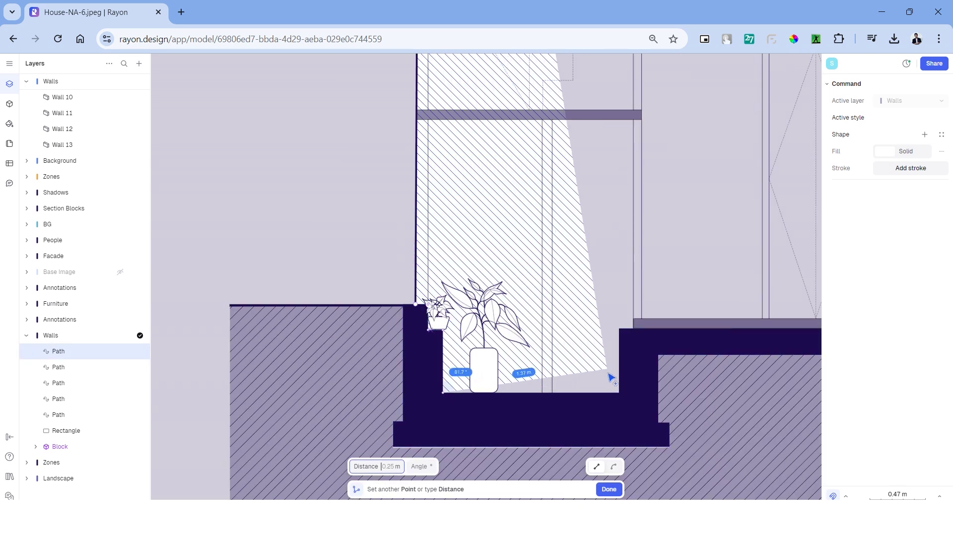
left_click(619, 392)
left_click(634, 327)
scroll(649, 329, "right", 5)
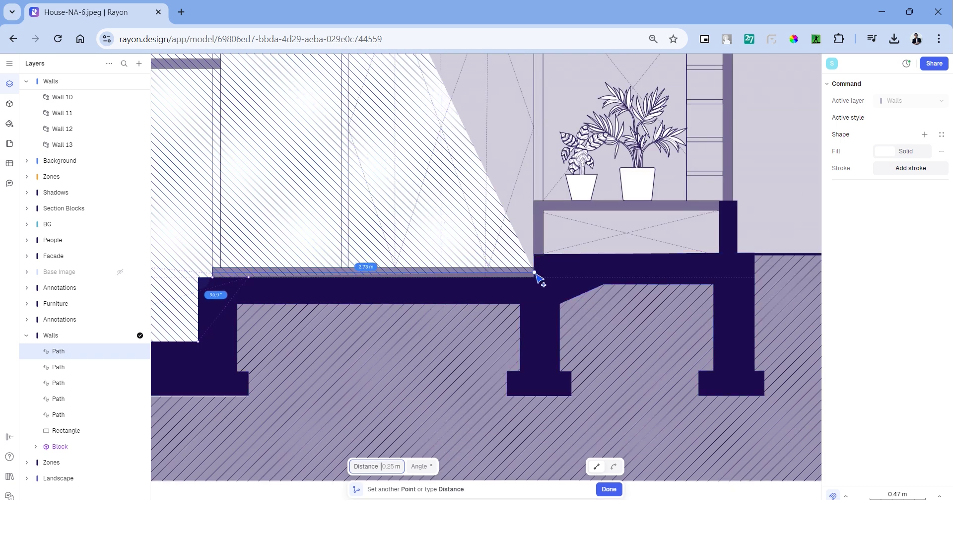
left_click(534, 255)
Trace the white polyline under the raised shelf room, around its foundation upstand and up the outer wall towards the roof.
scroll(547, 267, "up", 3)
middle_click_drag(548, 267, 444, 321)
left_click(546, 394)
left_click(547, 198)
left_click(597, 198)
scroll(597, 202, "down", 8)
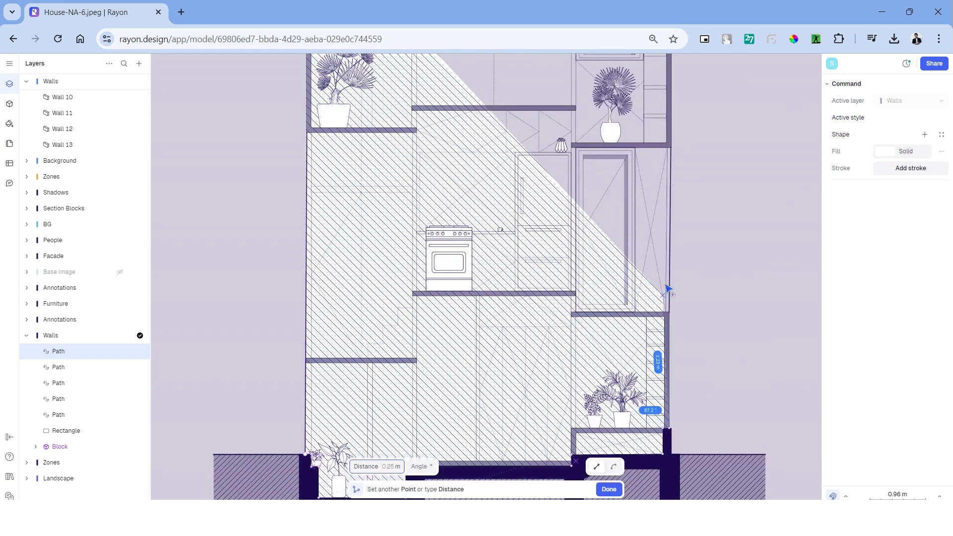
scroll(675, 174, "up", 3)
middle_click_drag(674, 60, 692, 299)
scroll(692, 293, "up", 3)
left_click(688, 280)
Trace the stepped roof outline back to the starting corner and finish the white house silhouette.
middle_click_drag(298, 286, 525, 222)
left_click(515, 216)
left_click(515, 303)
middle_click_drag(341, 302, 745, 272)
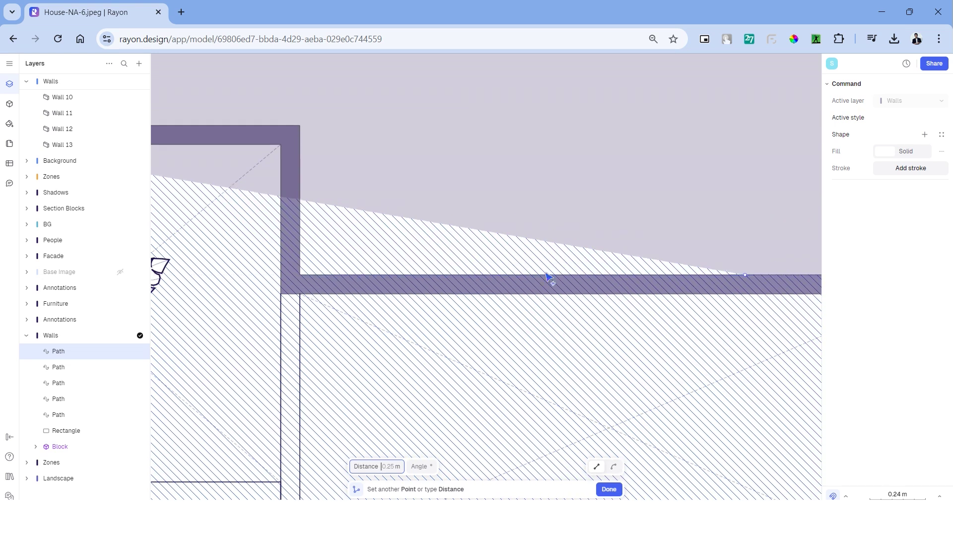
middle_click_drag(301, 275, 488, 298)
left_click(486, 297)
left_click(486, 147)
middle_click_drag(193, 185, 492, 263)
left_click(345, 226)
scroll(346, 224, "down", 9)
middle_click_drag(463, 331, 422, 215)
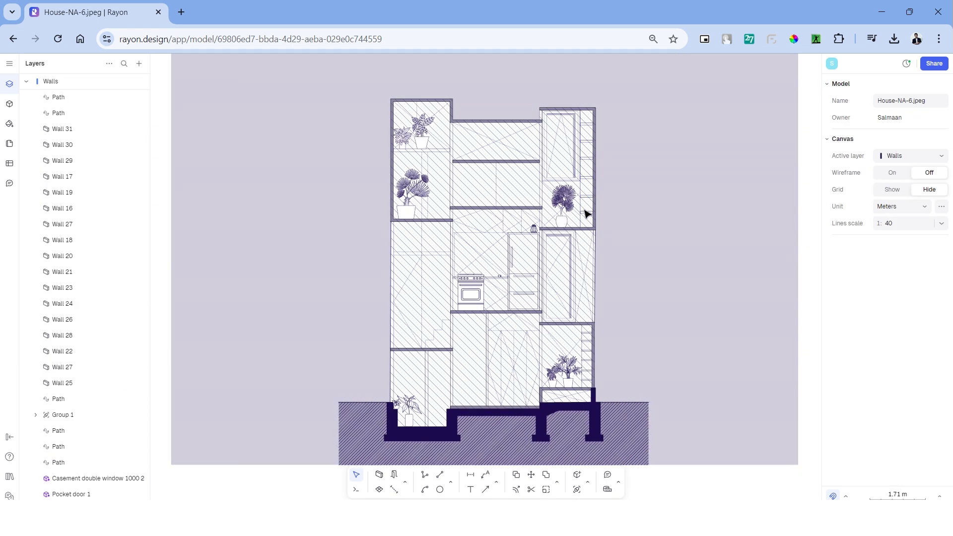
Search the block libraries for "book" and place a row of books on the top shelf of the upper shelving unit.
scroll(585, 218, "down", 5)
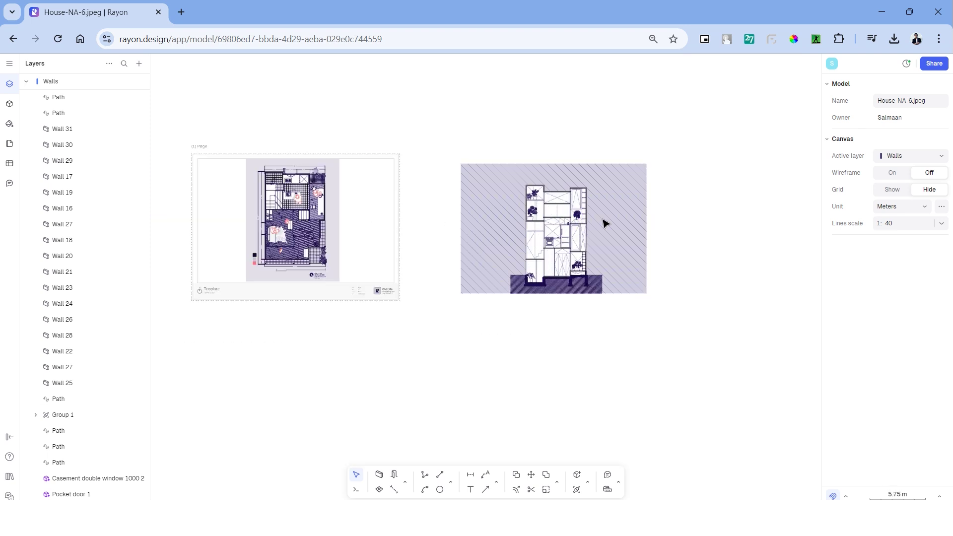
scroll(603, 222, "up", 3)
left_click(9, 104)
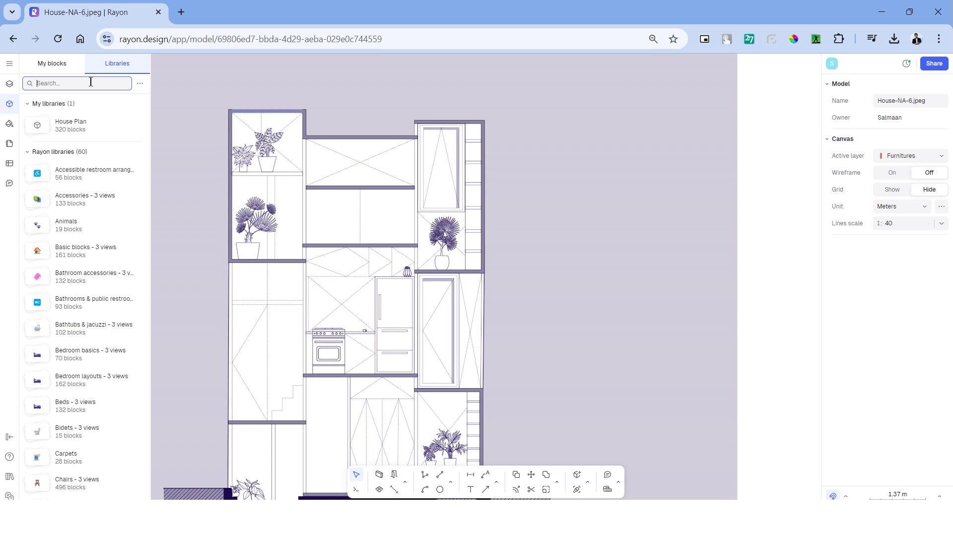
type("book")
scroll(472, 183, "up", 5)
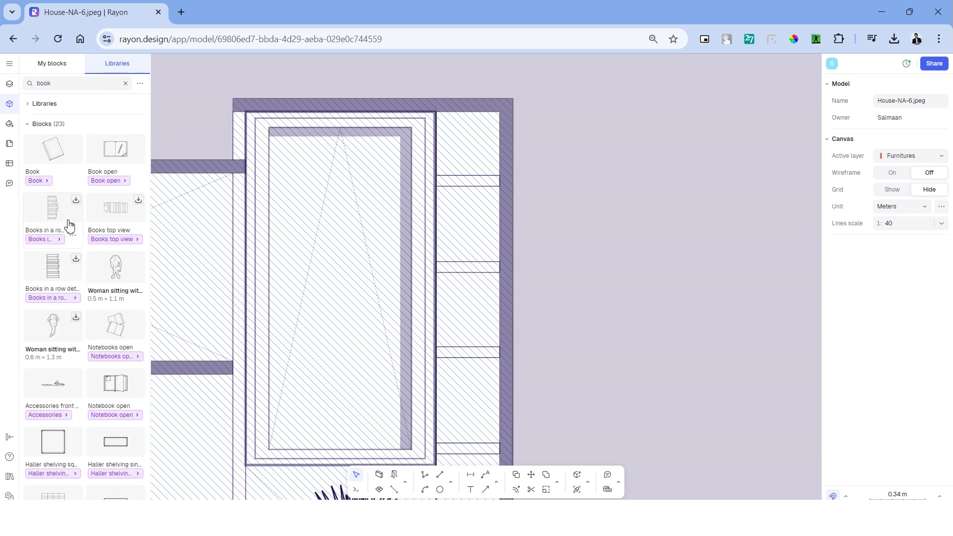
left_click_drag(366, 283, 486, 164)
scroll(469, 165, "up", 3)
left_click_drag(378, 115, 410, 130)
scroll(395, 248, "down", 2)
Insert a Books in a row detailed block and fit it, rotated 90°, onto the upper unit's second shelf.
left_click_drag(53, 266, 303, 226)
left_click(10, 84)
scroll(174, 211, "down", 2)
scroll(312, 254, "up", 3)
left_click_drag(320, 259, 446, 210)
scroll(238, 285, "down", 2)
left_click_drag(342, 197, 315, 180)
middle_click_drag(278, 198, 281, 181)
Search the block libraries for "vase" and place the Vase with plant front view on the upper unit's third shelf.
left_click(9, 103)
left_click(99, 86)
type("vase")
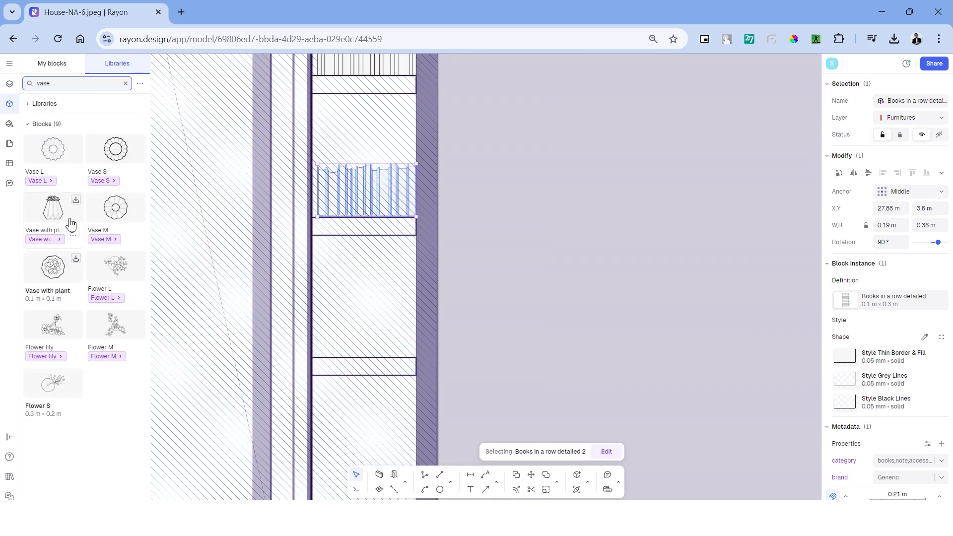
left_click_drag(71, 224, 356, 333)
middle_click_drag(361, 332, 384, 281)
scroll(372, 293, "up", 3)
left_click_drag(364, 292, 315, 305)
scroll(389, 358, "down", 2)
Copy the row of books from the shelf above and place it beside the vase.
left_click(440, 130)
left_click_drag(432, 128, 423, 338, "alt")
scroll(420, 345, "up", 2)
Insert the Flower S front view from the "decor" results on the shelf below the vase and flip it horizontally.
scroll(393, 326, "down", 3)
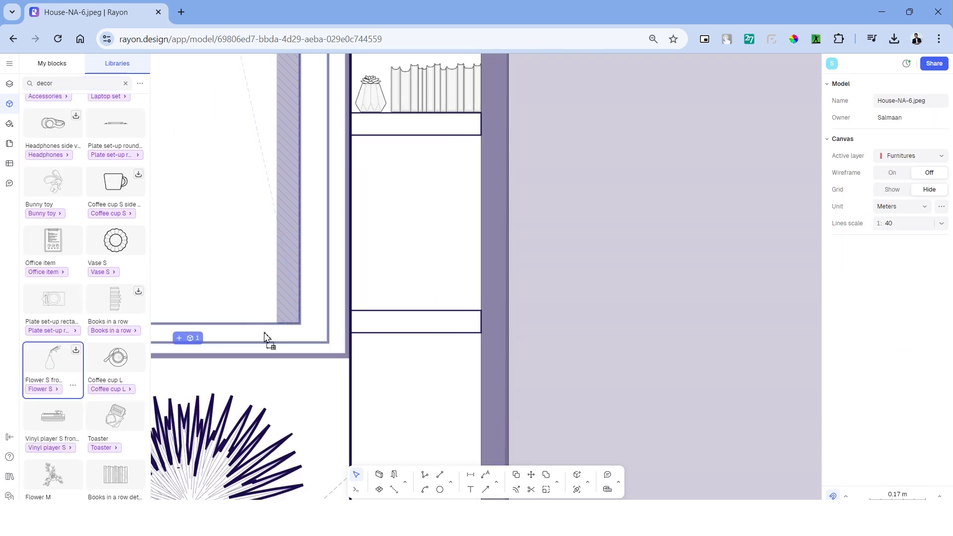
left_click_drag(266, 336, 417, 270)
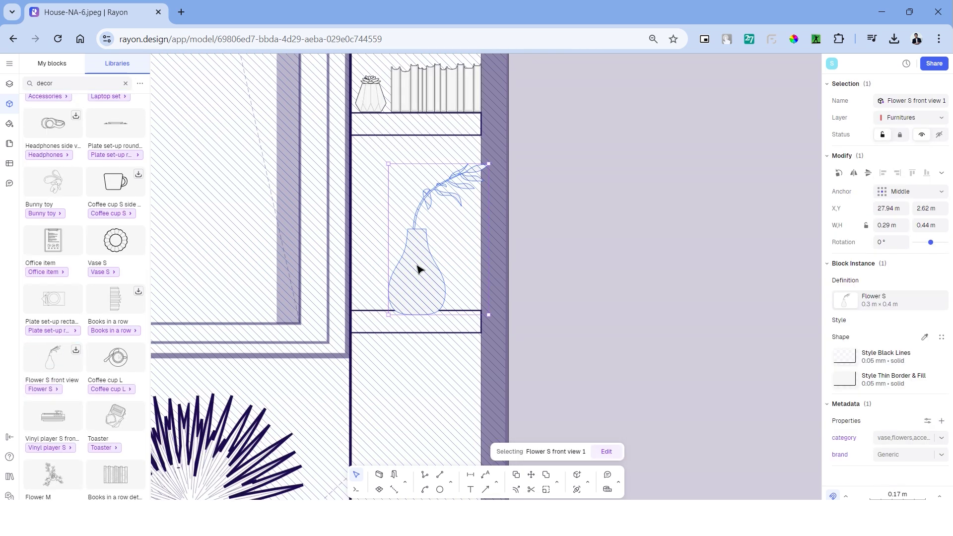
right_click(417, 270)
mouse_move(437, 366)
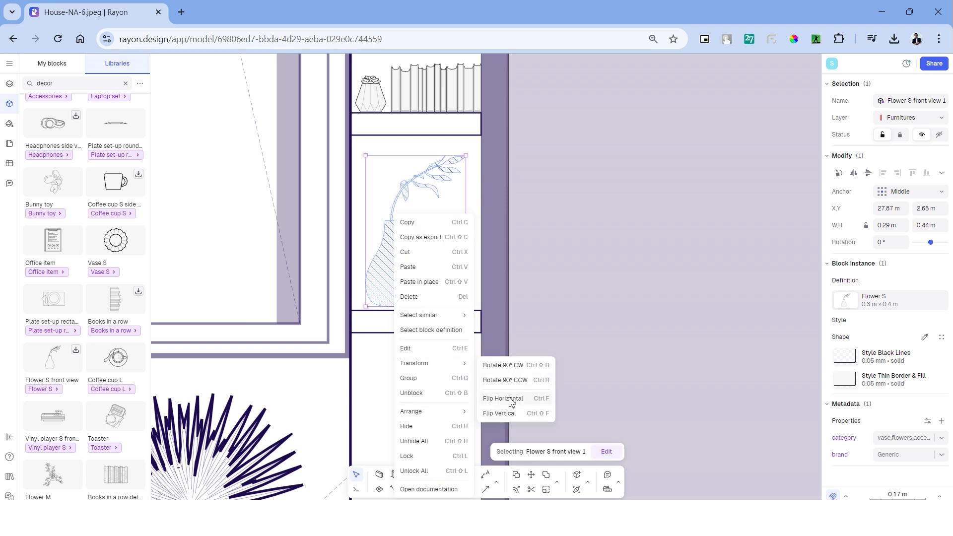
left_click(522, 399)
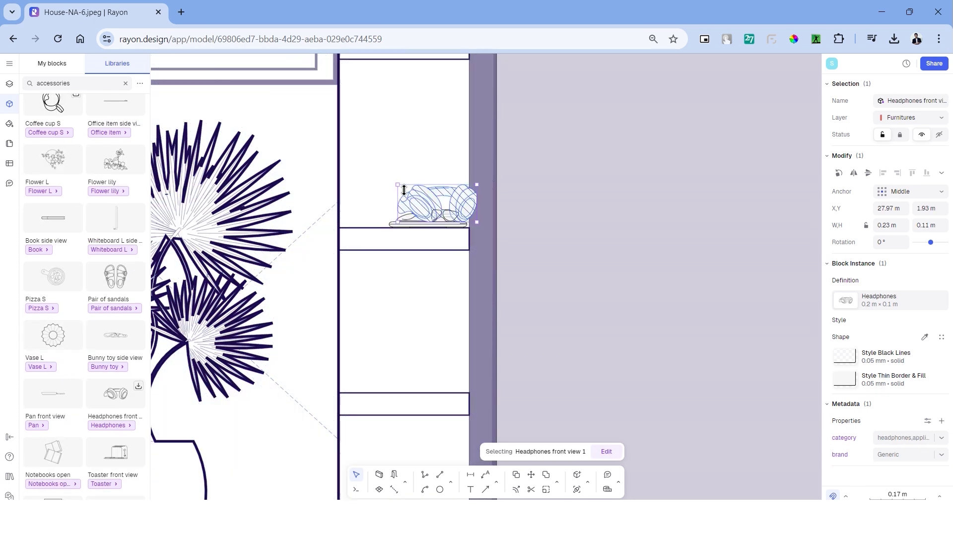
Recolour the strokes of the Style Imported Blocks and Style Grey Lines styles on the shelf decor with the recent dark navy.
scroll(447, 251, "up", 4)
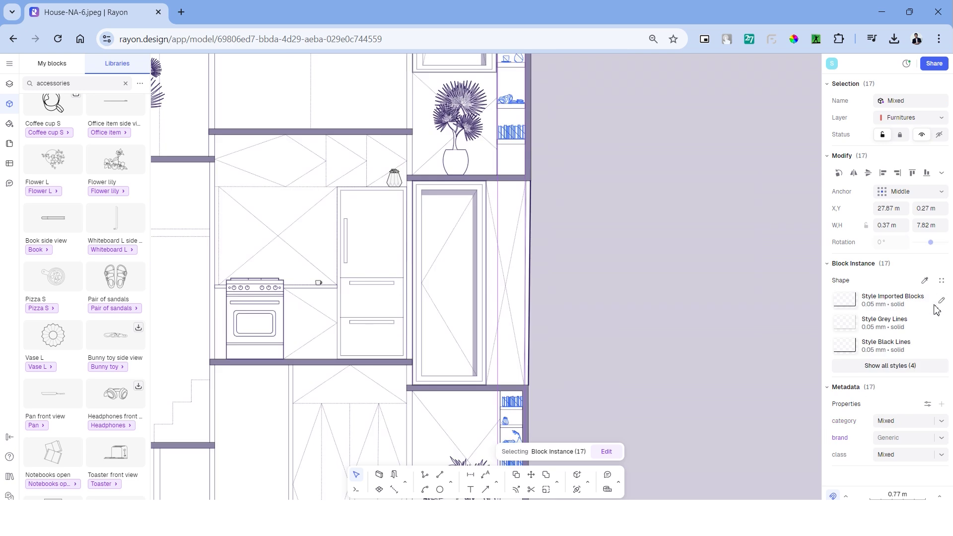
left_click(938, 299)
left_click(753, 353)
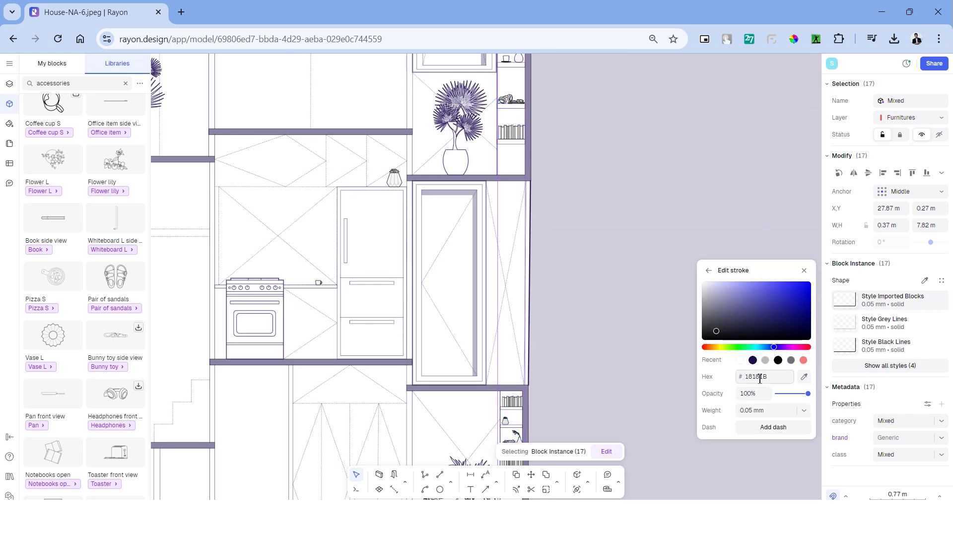
left_click(938, 326)
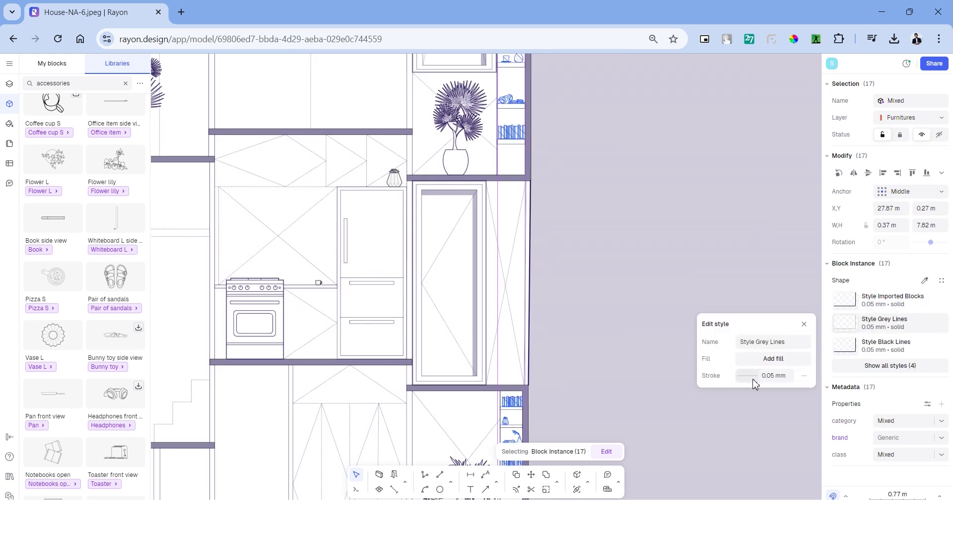
left_click(781, 438)
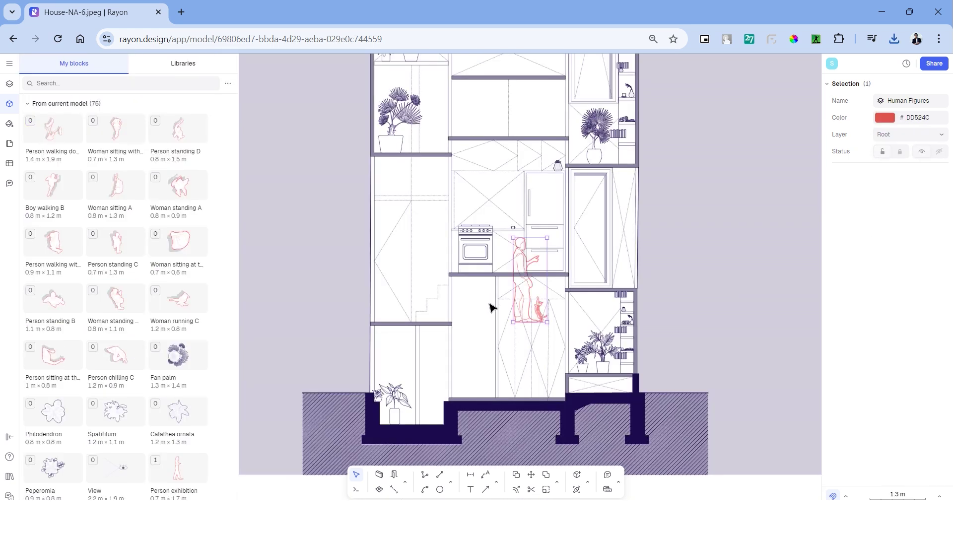
Move the standing Person exhibition figure with the cat onto the kitchen floor in front of the refrigerator.
scroll(491, 307, "up", 5)
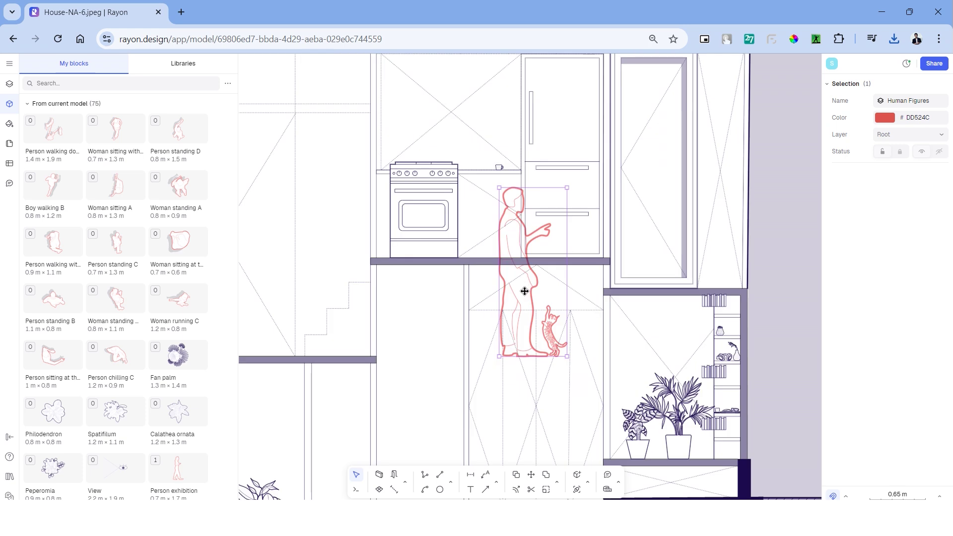
left_click_drag(524, 291, 496, 241)
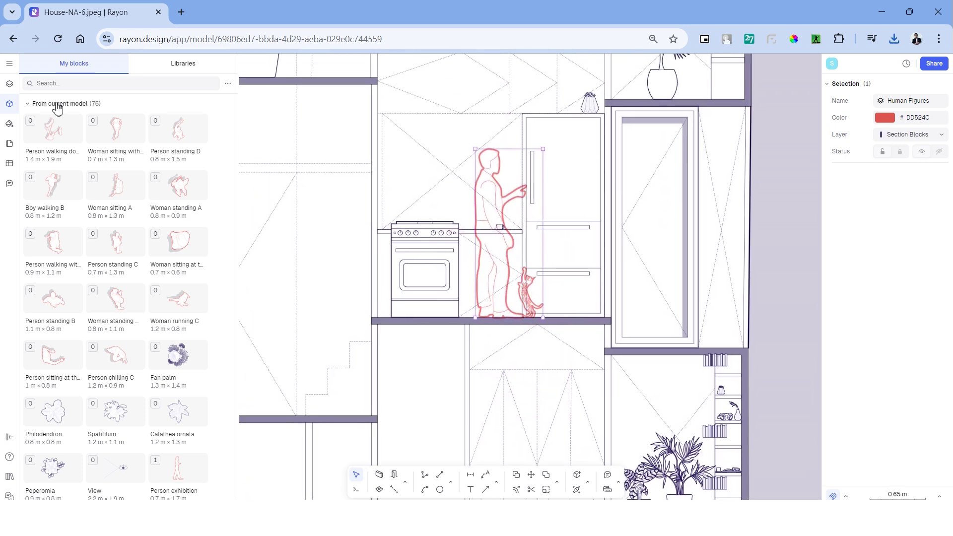
left_click(9, 84)
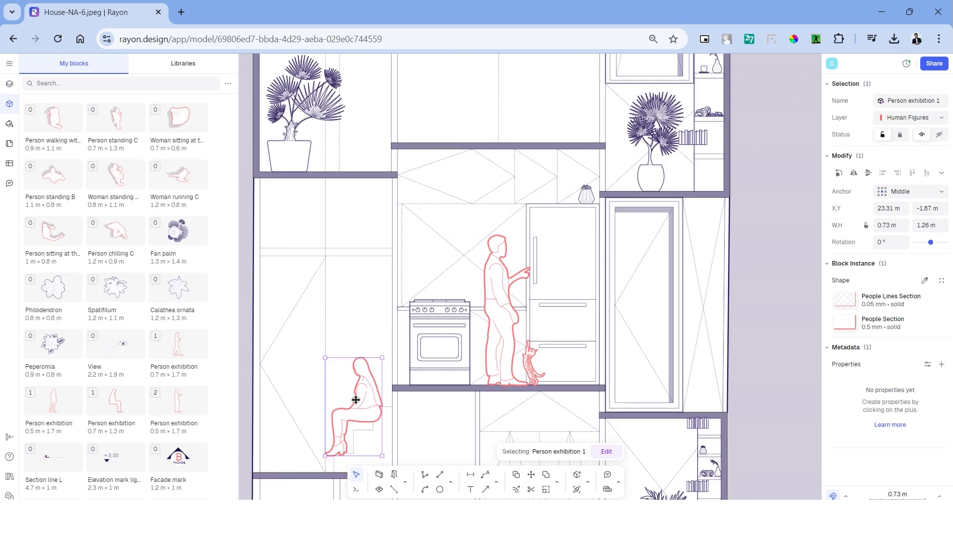
Seat the Person exhibition woman, flipped horizontally, on the floor edge by the vase plant and shift the plant clear of her legs.
left_click_drag(362, 436, 604, 130)
right_click(607, 134)
mouse_move(663, 277)
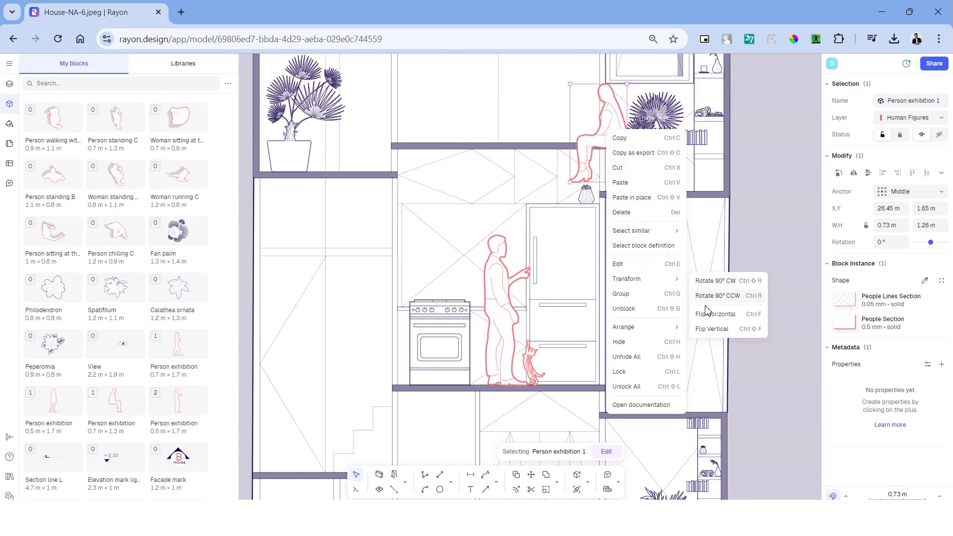
left_click(707, 314)
scroll(611, 129, "up", 5)
middle_click_drag(611, 130, 574, 203)
left_click_drag(554, 222, 589, 215)
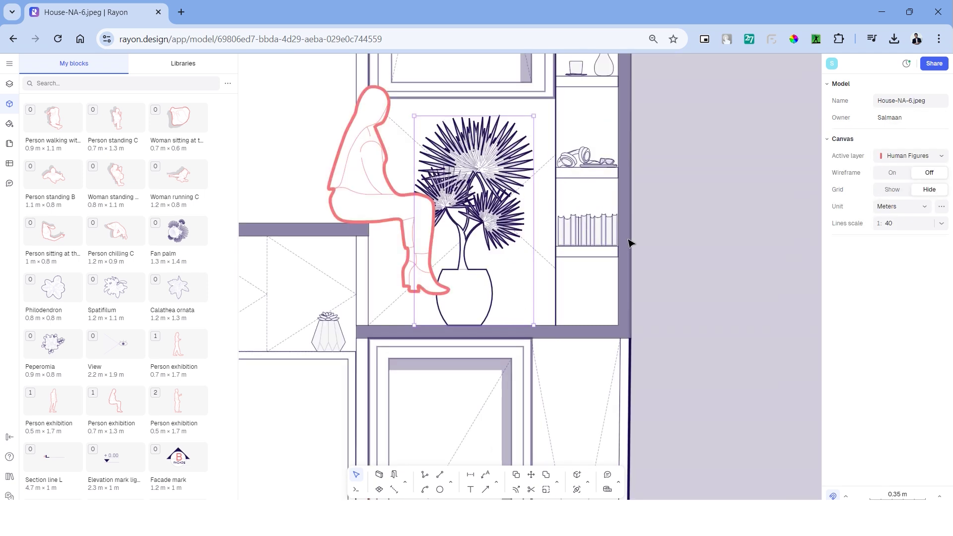
scroll(566, 218, "down", 3)
left_click_drag(507, 196, 524, 198)
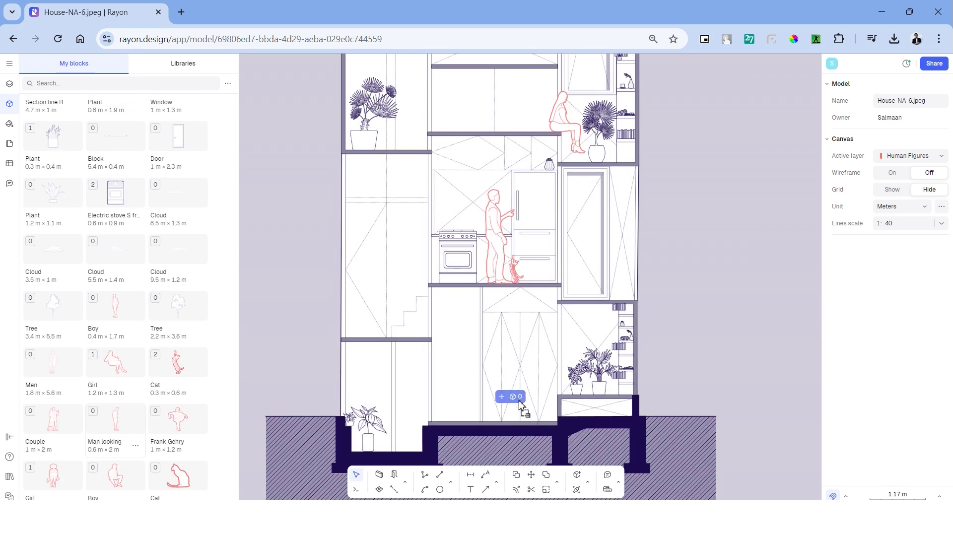
Place the Man looking figure on the ground floor beside the folding doors.
left_click_drag(519, 401, 514, 398)
middle_click_drag(510, 414, 505, 362)
scroll(505, 362, "up", 4)
Seat the Boy figure by the stairs in the outer bay and place the seated Brigitte Bardot figure on the upper middle floor.
left_click_drag(503, 365, 418, 332)
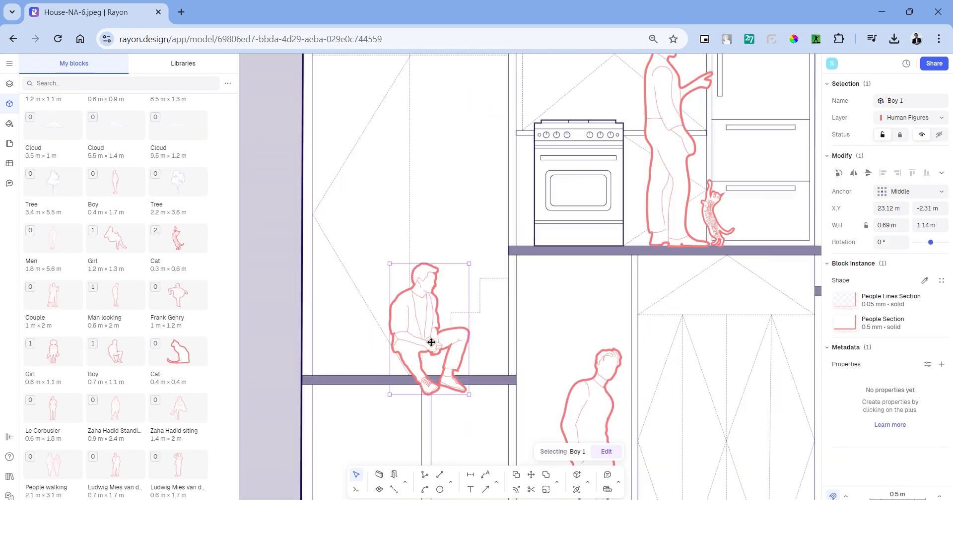
right_click(431, 342)
key("Escape")
left_click_drag(426, 335, 387, 342)
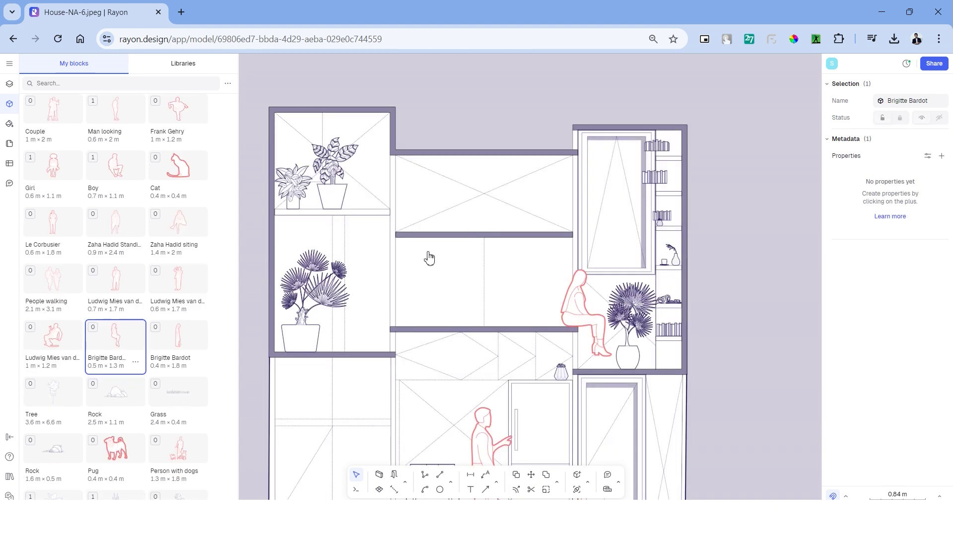
scroll(464, 222, "up", 3)
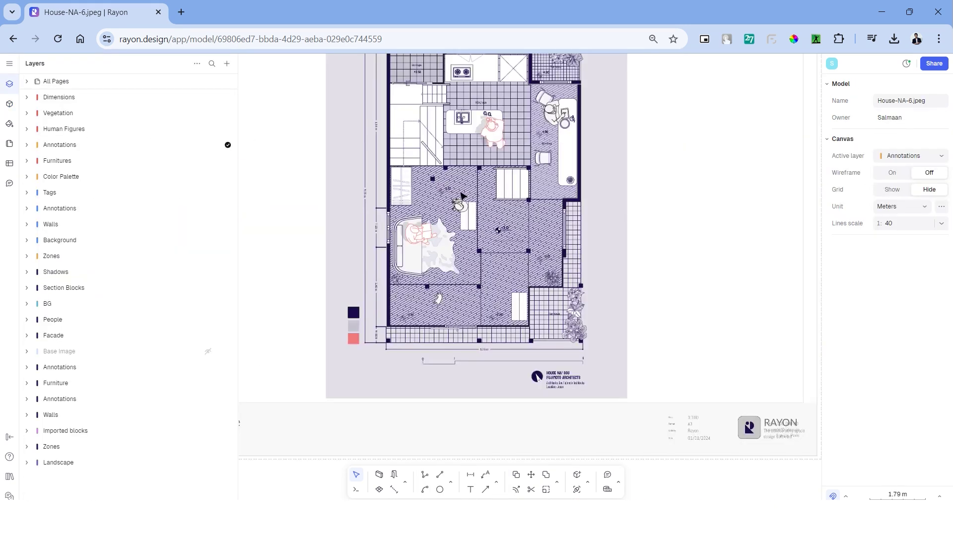
Copy the triangular arrowhead from the floor plan and paste it into the section's upper middle room.
scroll(455, 195, "up", 5)
scroll(405, 192, "up", 10)
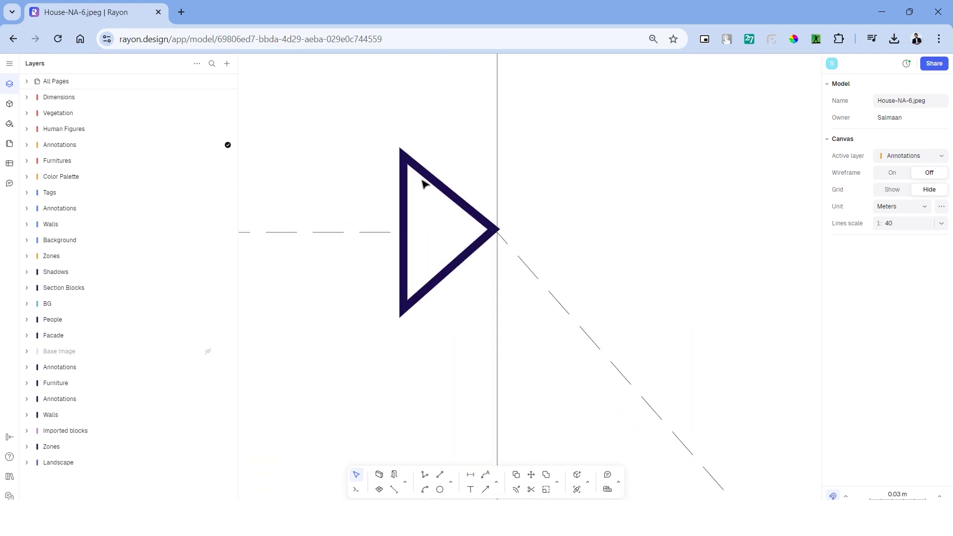
left_click(419, 180)
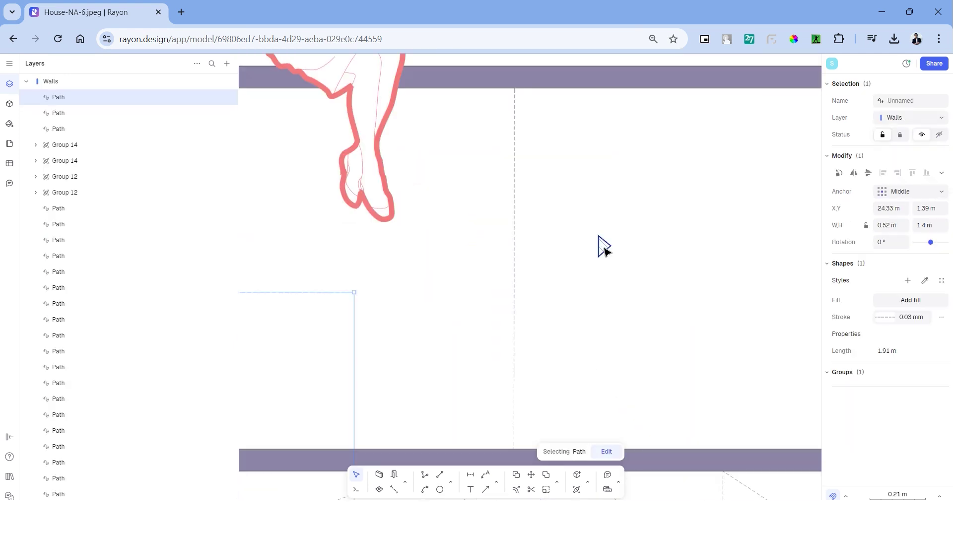
key("ctrl+v")
left_click_drag(603, 268, 605, 268)
Draw a horizontal line from the arrowhead across the room and add a horizontally flipped arrowhead copy for its other end.
key("l")
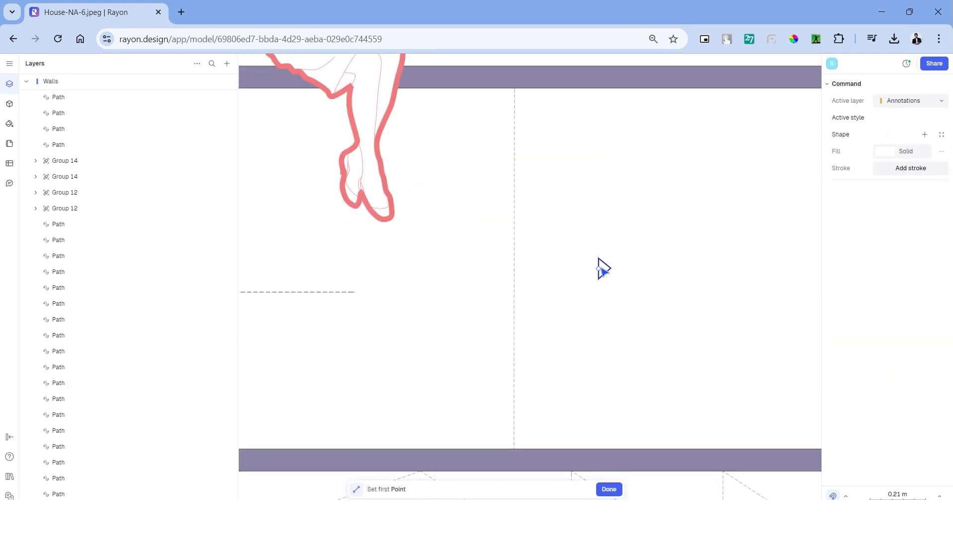
left_click(413, 271)
key("ctrl+v")
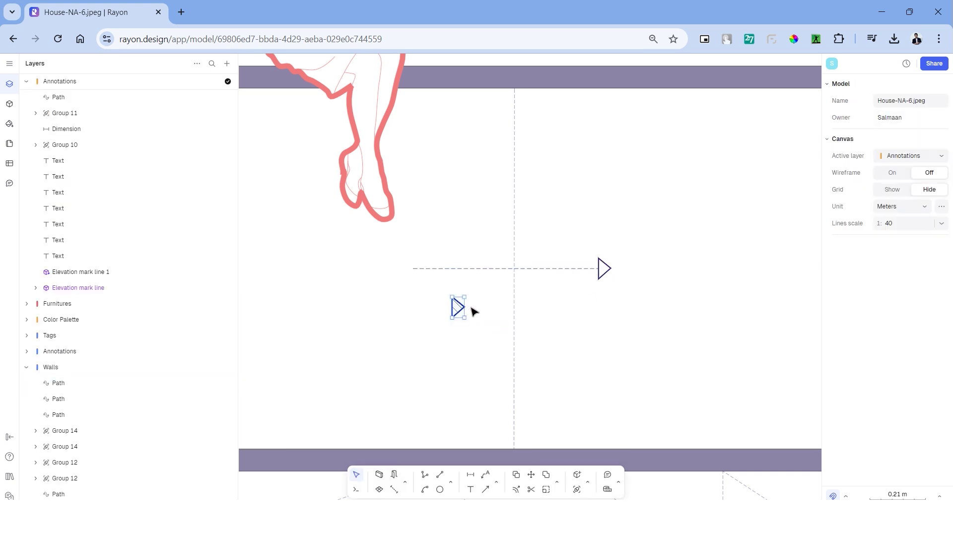
key("shift+h")
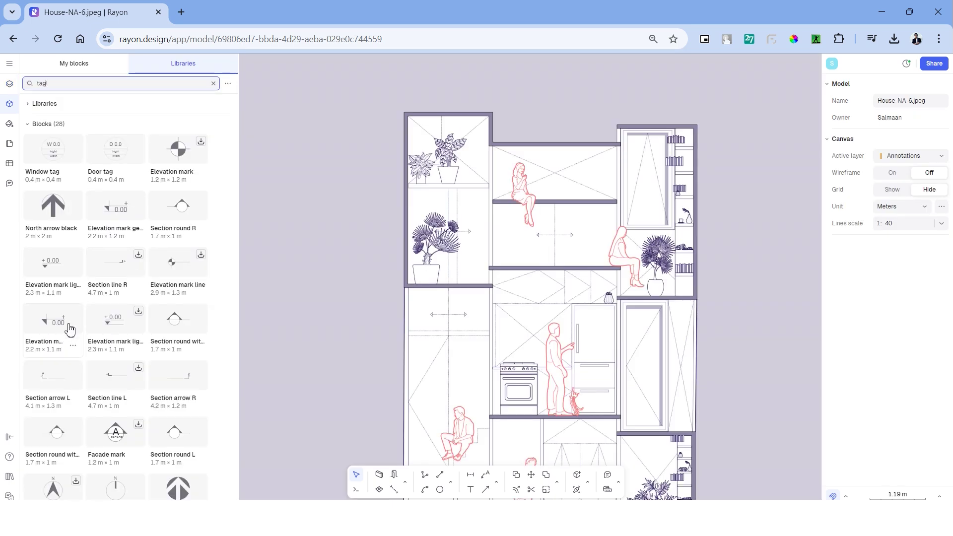
Insert Elevation mark light A from the "tag" results, shrink it to about 0.68 × 0.34 m and set it on the ground line.
left_click_drag(396, 298, 333, 345)
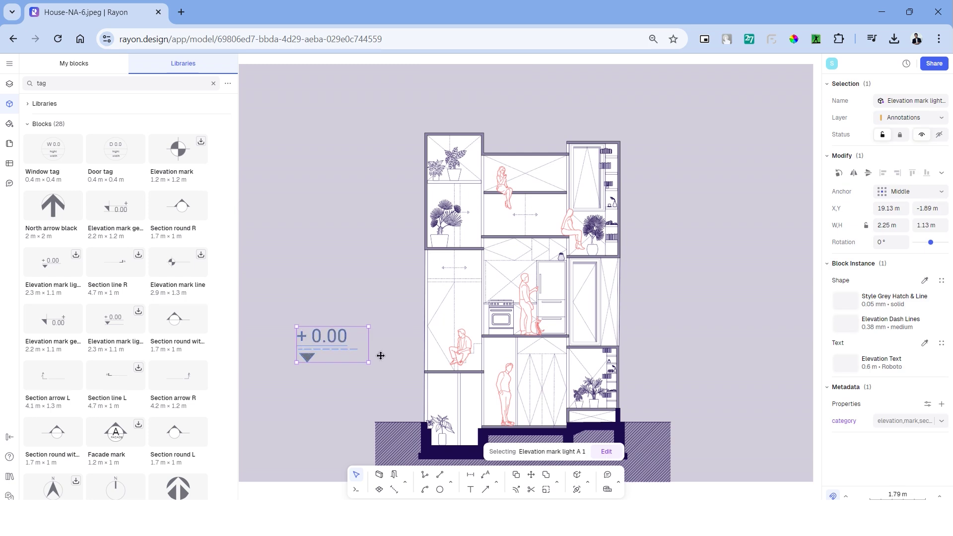
left_click_drag(368, 295, 328, 280)
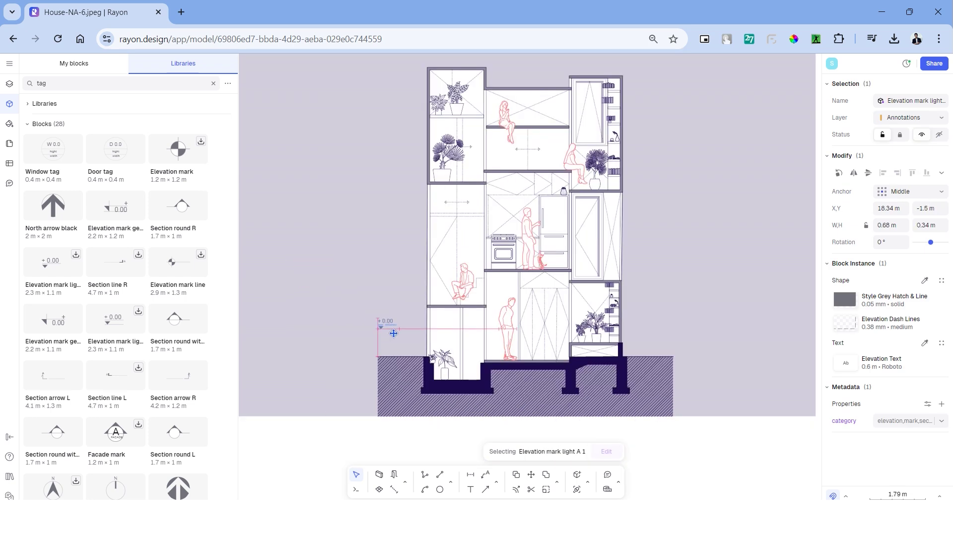
scroll(395, 358, "up", 5)
mouse_move(394, 333)
left_mouse_down()
mouse_move(395, 358)
mouse_move(405, 342)
left_mouse_up()
scroll(413, 354, "up", 4)
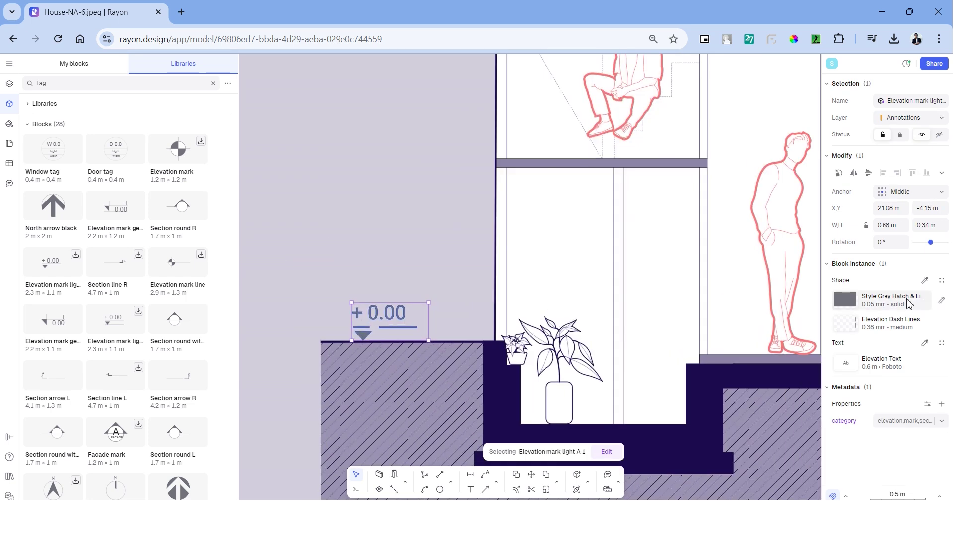
Recolour the elevation mark's Style Grey Hatch & Line and Elevation Dash Lines styles to dark navy.
left_click(941, 300)
left_click(740, 384)
left_click(942, 323)
left_click(741, 385)
left_click(749, 413)
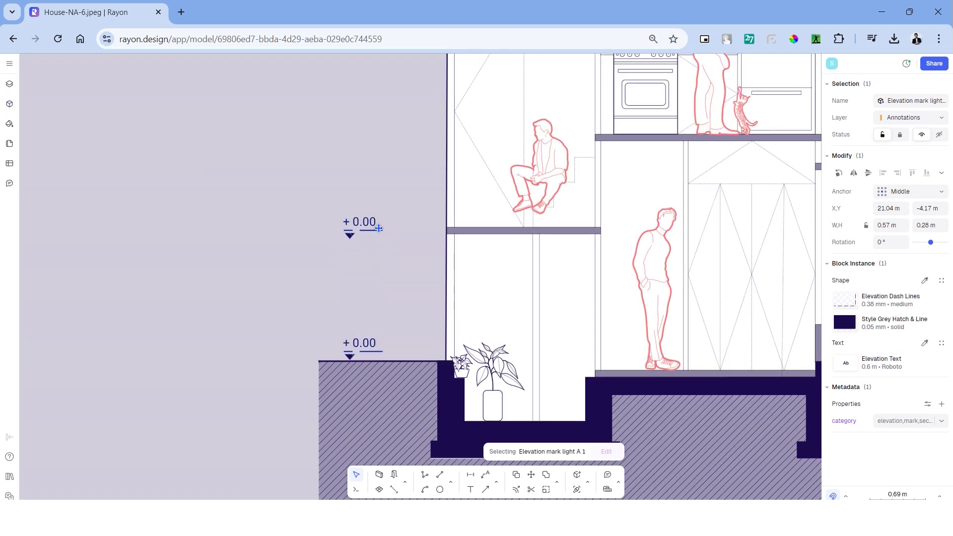
Copy the elevation mark up to the next three floor levels, unblocked, and label the copies +1.60, +2.70 and +5.45.
scroll(378, 228, "up", 3)
right_click(390, 238)
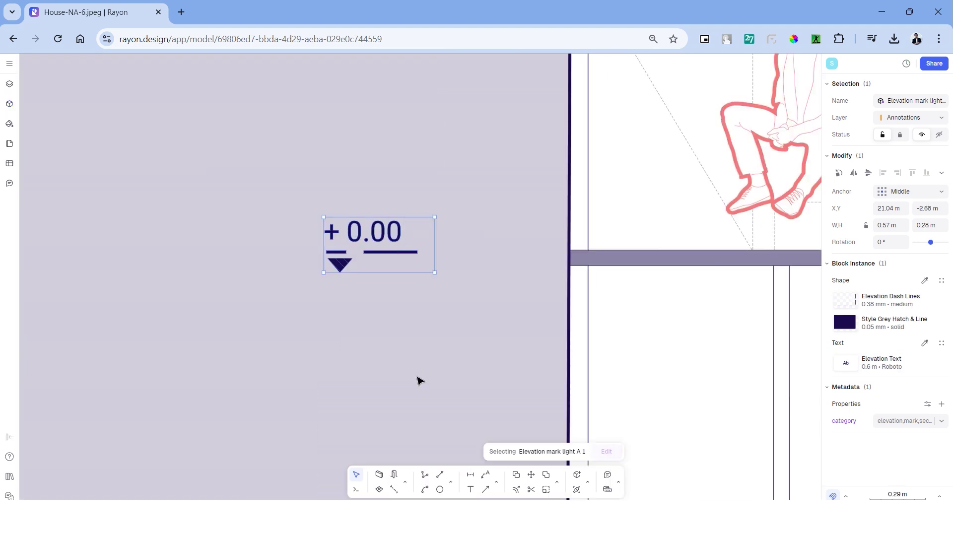
key("Escape")
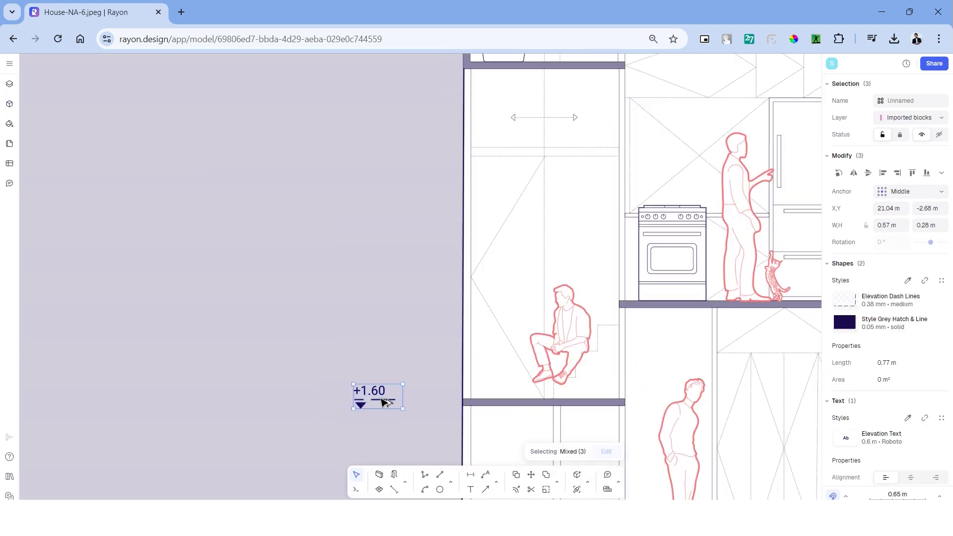
left_click_drag(378, 316, 382, 310, "alt")
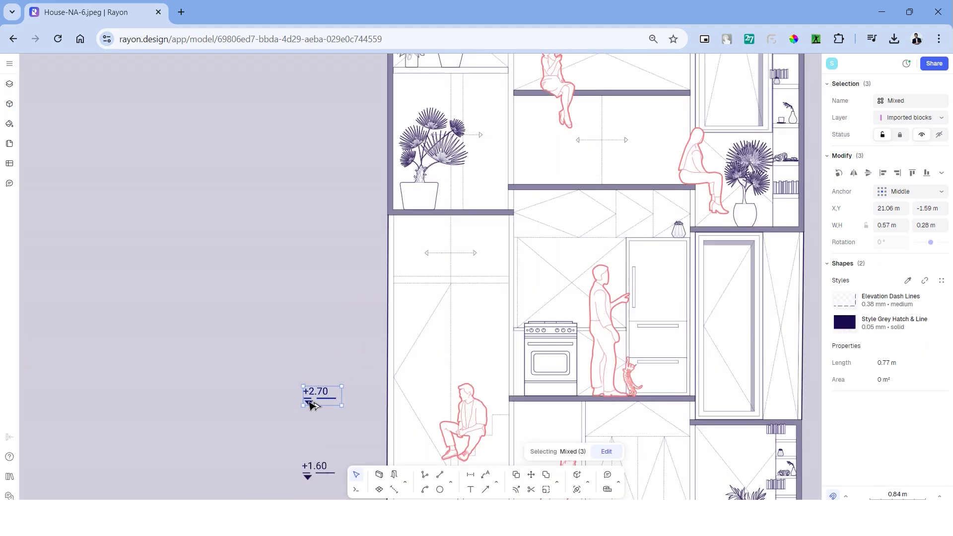
double_click(311, 213)
Copy the +5.45 elevation mark up to the next level and set its text to +7.20.
left_click_drag(267, 391, 267, 237, "alt")
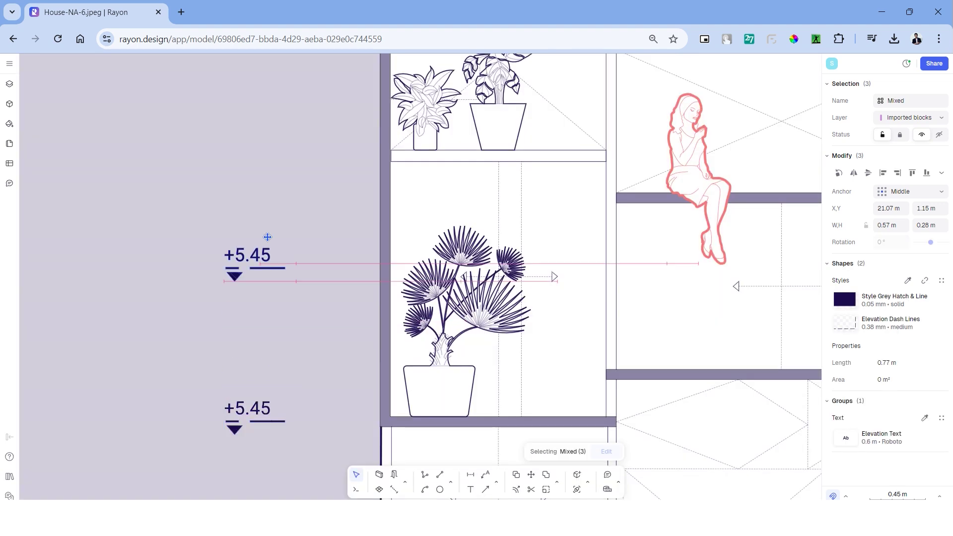
key("BackSpace")
key("BackSpace")
key("BackSpace")
key("BackSpace")
type("7.20")
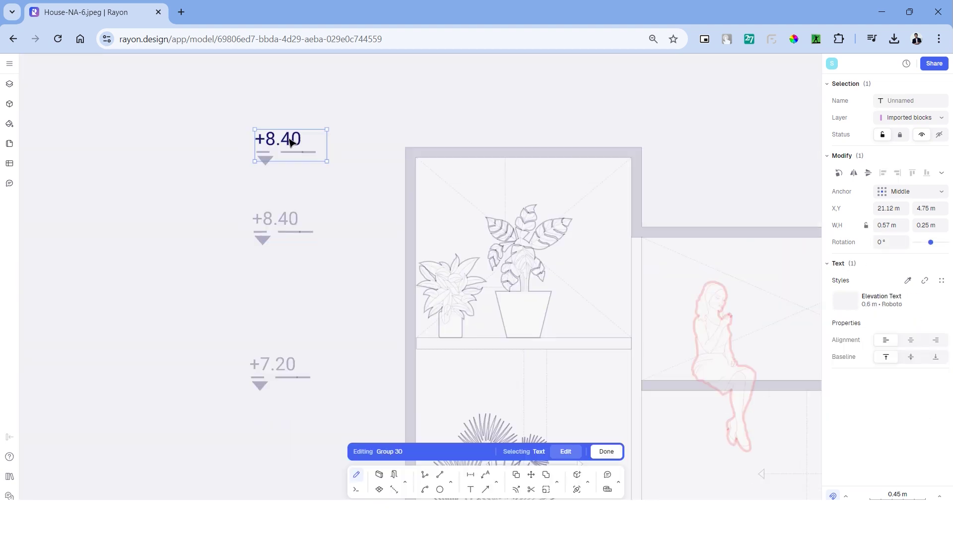
Set the topmost elevation mark's text to +9.60.
double_click(291, 140)
left_click(302, 83)
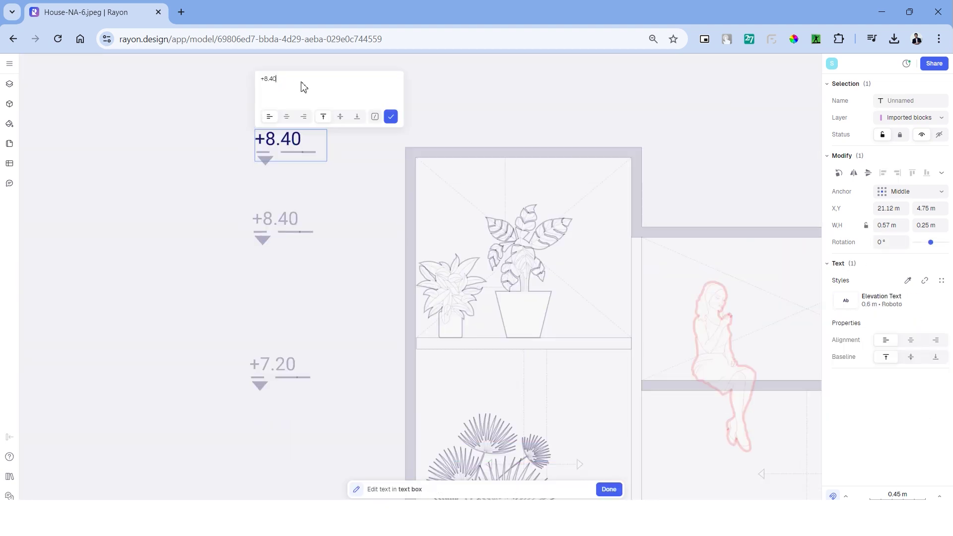
type("+9")
type(".60")
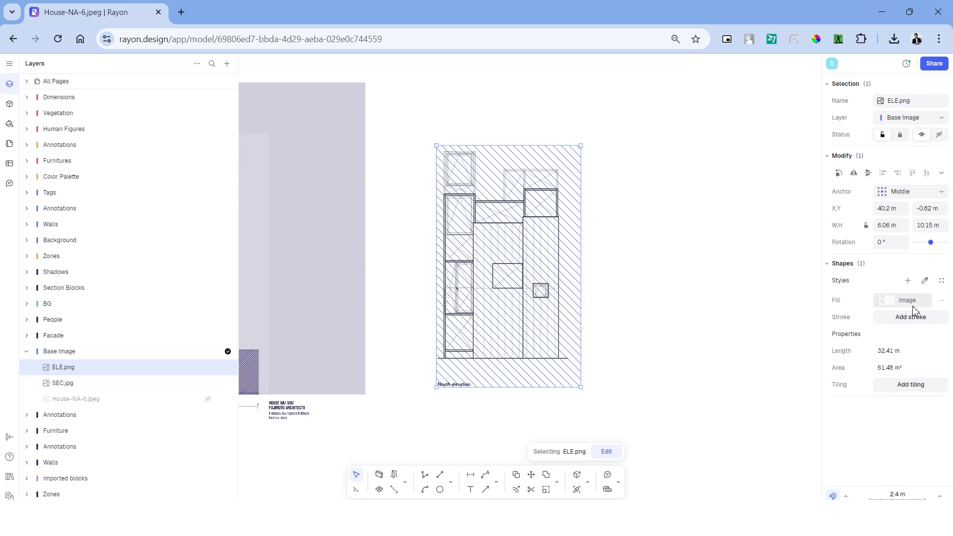
Lower the image fill opacity of the ELE.png elevation reference.
left_click(908, 303)
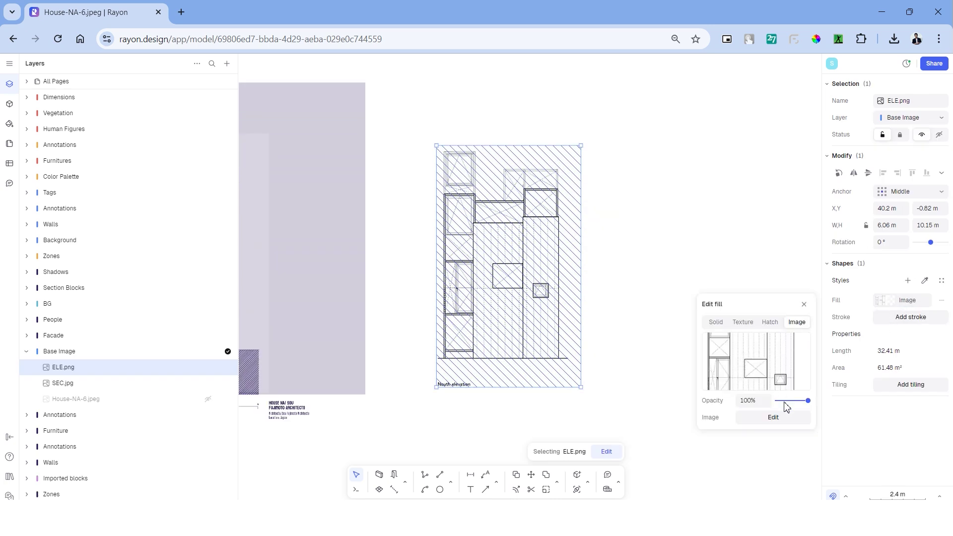
left_click(685, 246)
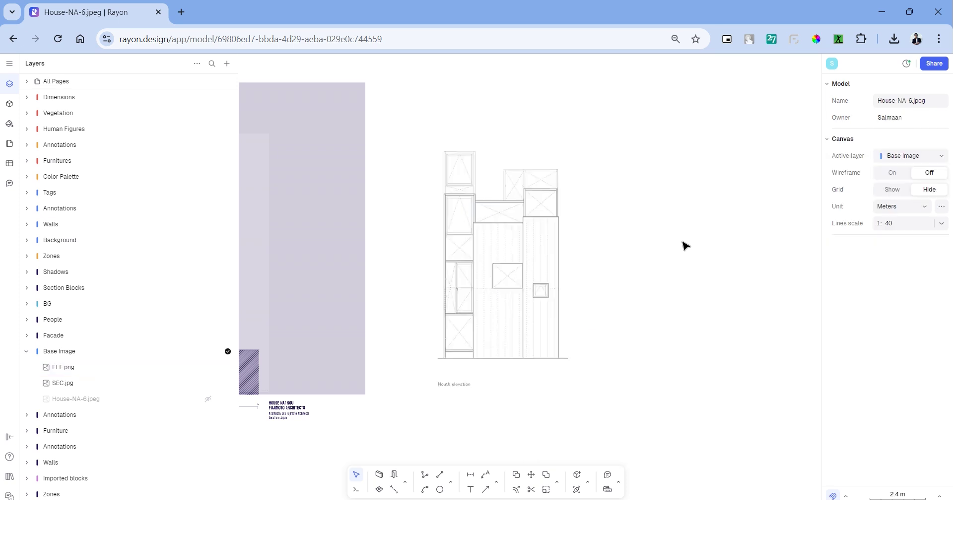
Draw a 6.13 m horizontal reference line from the start of the elevation image's ground line.
left_click(439, 475)
scroll(444, 349, "up", 5)
type("6.12")
key("Tab")
scroll(556, 289, "down", 4)
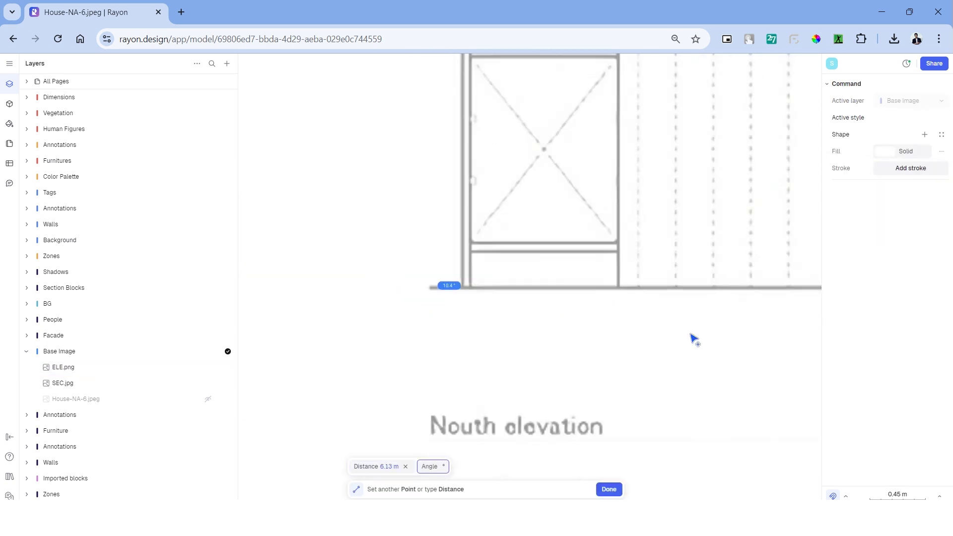
middle_click_drag(692, 338, 430, 388)
left_click(618, 364)
scroll(251, 306, "up", 1)
Scale the ELE.png image so its ground line matches the length of the reference line.
left_click(367, 428)
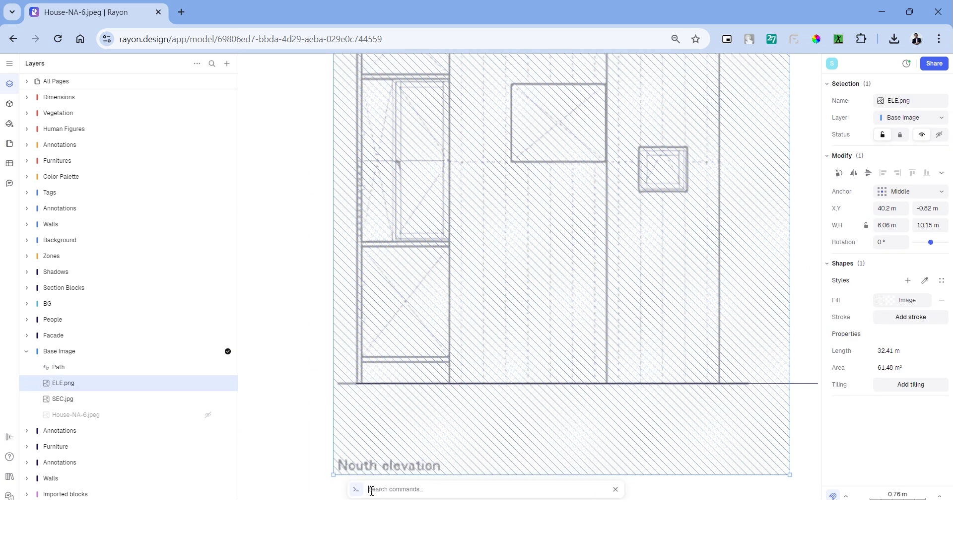
middle_click_drag(812, 420, 645, 410)
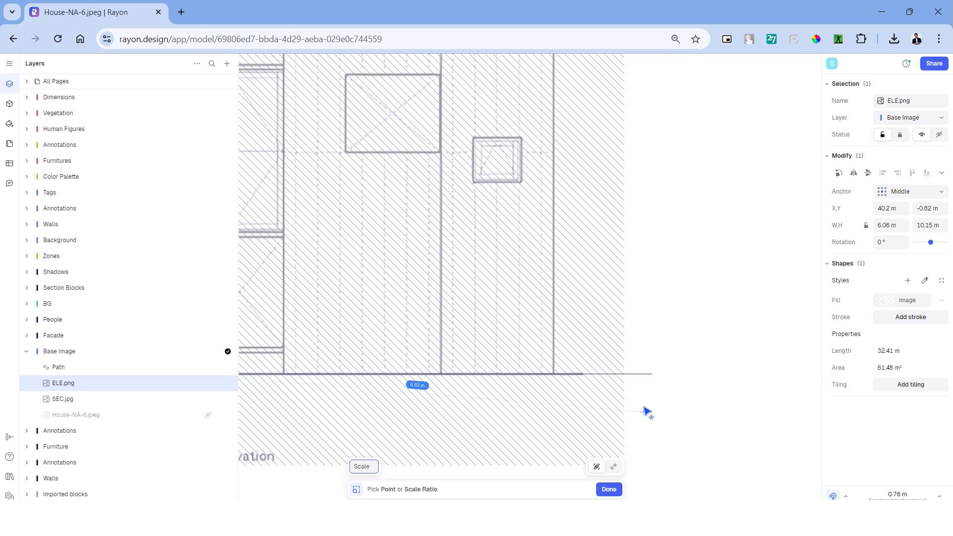
scroll(569, 384, "up", 3)
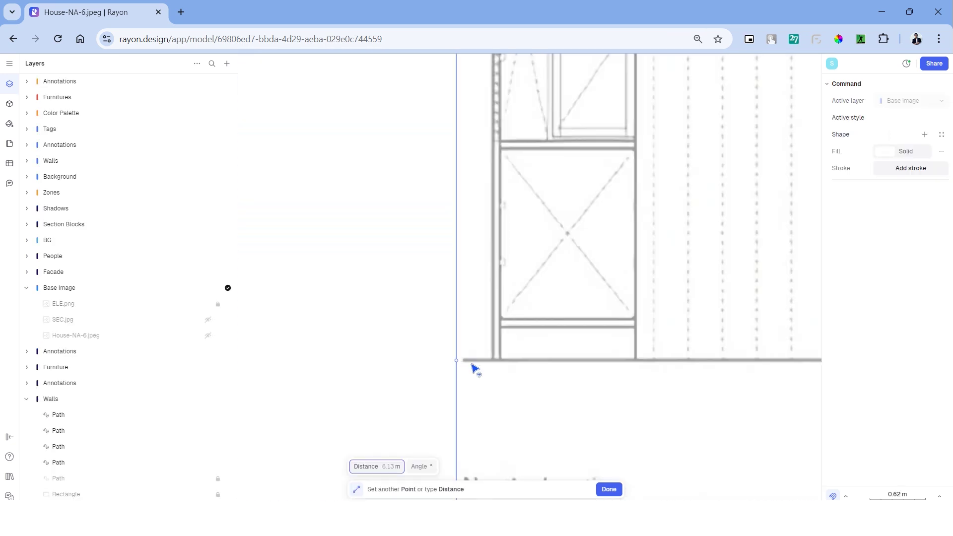
Draw the ground line along the full base of the north elevation image.
middle_click_drag(764, 370, 546, 379)
middle_click_drag(710, 381, 383, 368)
scroll(649, 368, "down", 1)
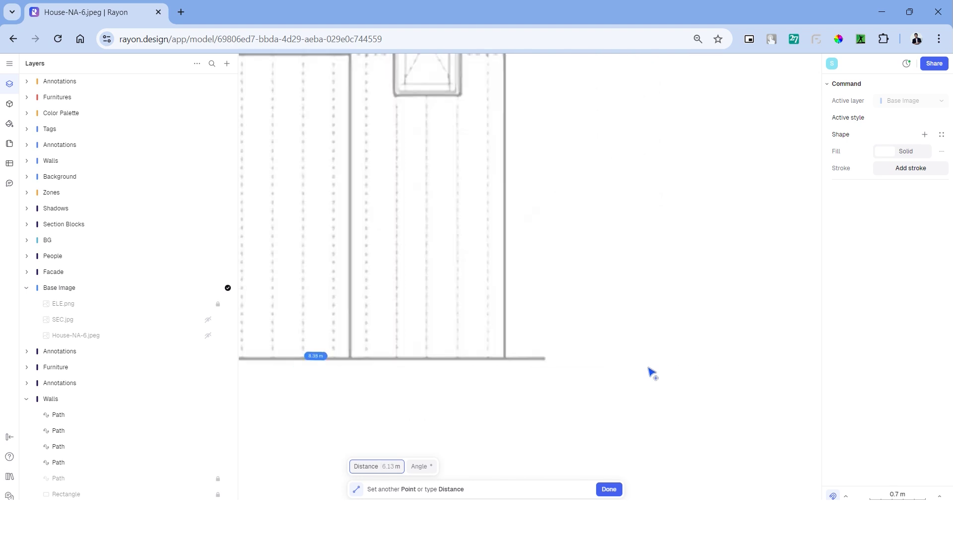
key("Escape")
Set the stroke weight to 0.1 mm and trace the elevation outline up the left side from the ground line to the left bay's top.
scroll(546, 367, "down", 5)
middle_click_drag(547, 368, 651, 423)
key("p")
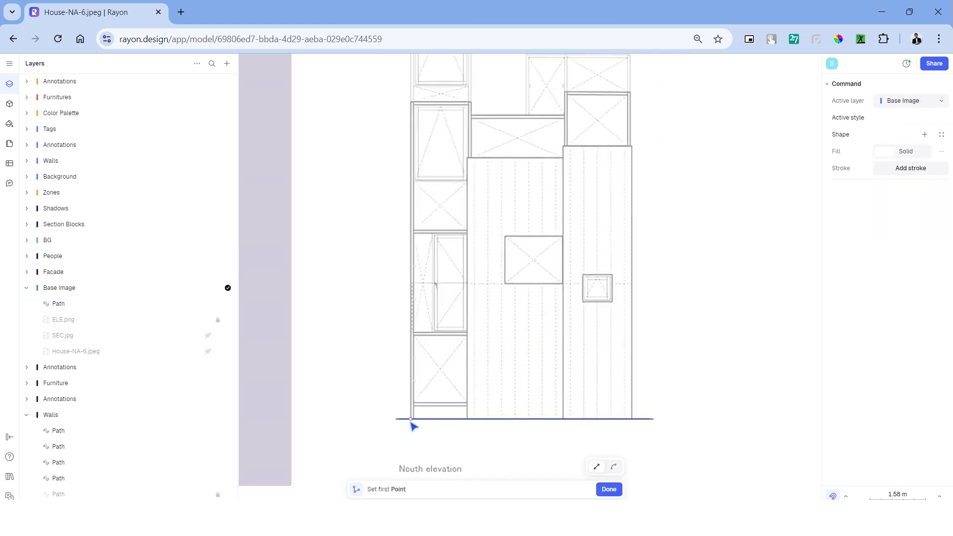
scroll(411, 422, "up", 8)
left_click(912, 168)
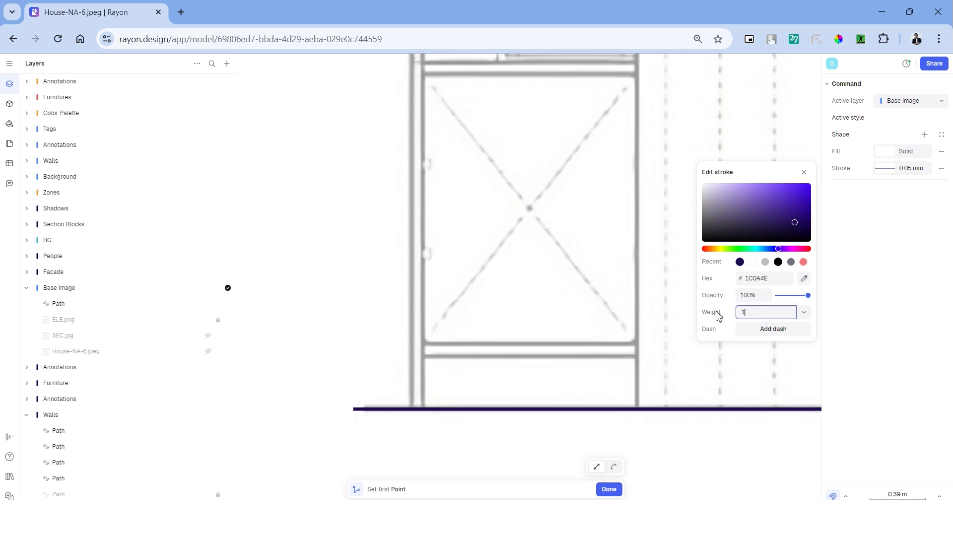
key("Return")
left_click(411, 407)
scroll(411, 404, "down", 3)
middle_click_drag(436, 253, 449, 320)
middle_click_drag(453, 230, 471, 326)
scroll(470, 326, "down", 2)
middle_click_drag(456, 144, 453, 230)
scroll(453, 231, "up", 4)
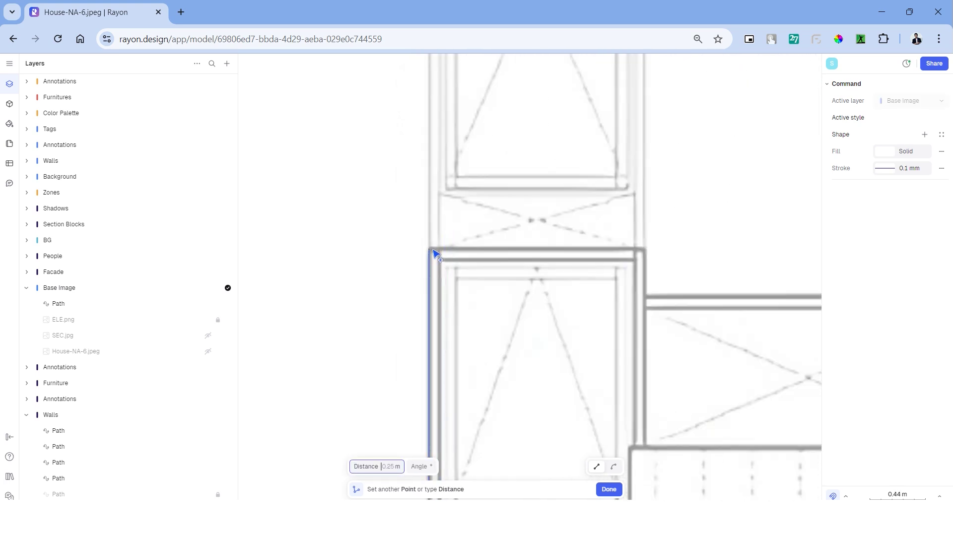
Continue the outline across the stepped parapets to the upper right corner of the right block.
left_click(646, 298)
middle_click_drag(814, 299, 586, 314)
middle_click_drag(764, 313, 654, 314)
left_click(641, 313)
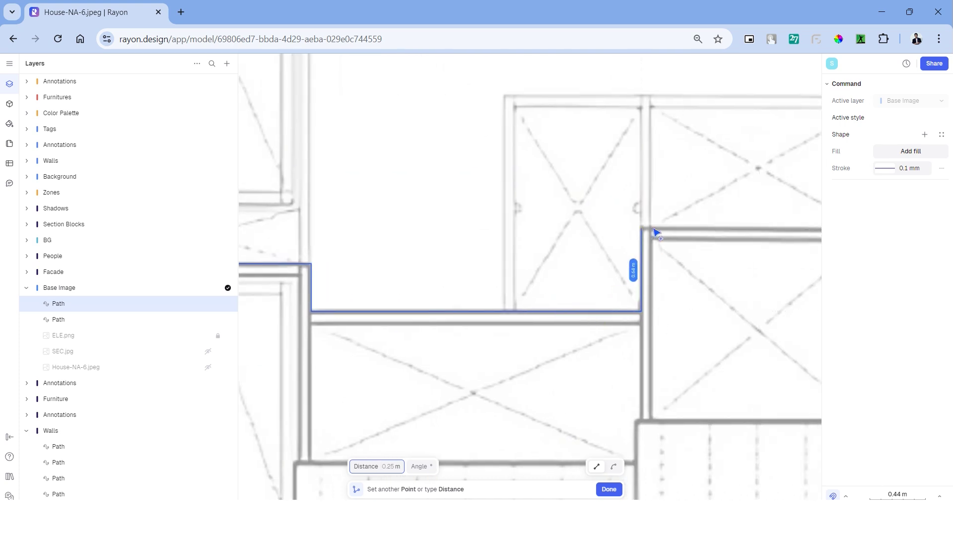
left_click(641, 229)
middle_click_drag(704, 237, 449, 243)
left_click(620, 235)
Finish the outline down the right side of the elevation to the ground line.
left_click(626, 427)
scroll(623, 397, "up", 3)
middle_click_drag(616, 298, 616, 124)
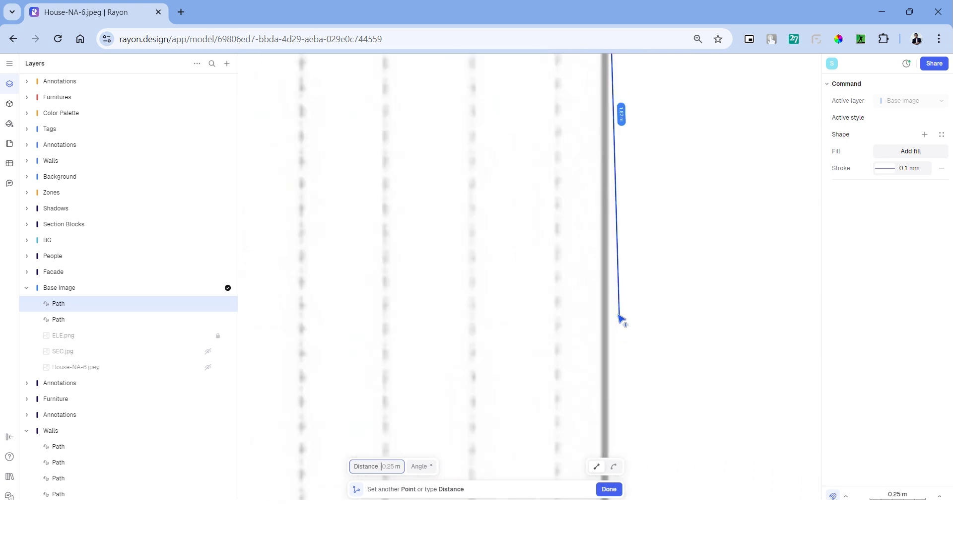
scroll(621, 319, "down", 8)
left_click(603, 334)
key("Return")
Trace the dividing edge between the two vertically clad walls, starting at the ground line.
left_click(499, 355)
scroll(542, 164, "up", 10)
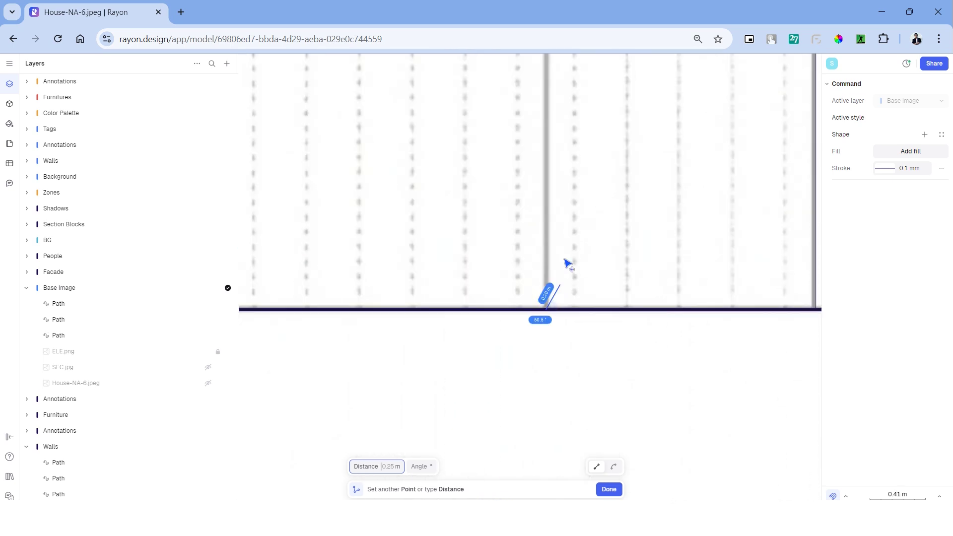
scroll(532, 192, "up", 5)
left_click(368, 217)
key("Return")
scroll(695, 230, "down", 5)
Draw a rectangle of about 1.6 m by 1.32 m over the larger clad-wall window and offset it inward by about 0.05 m.
key("r")
scroll(447, 244, "up", 3)
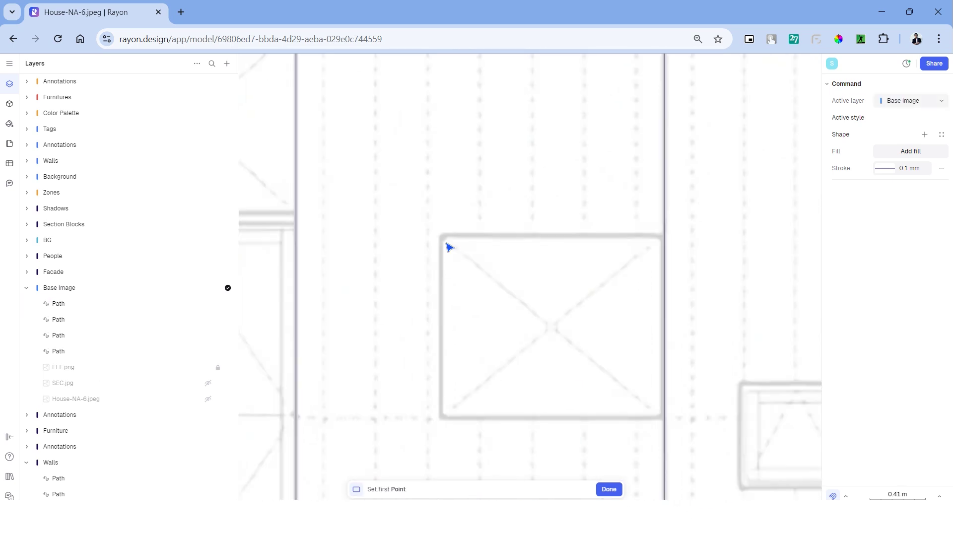
middle_click_drag(491, 288, 455, 242)
left_click(626, 374)
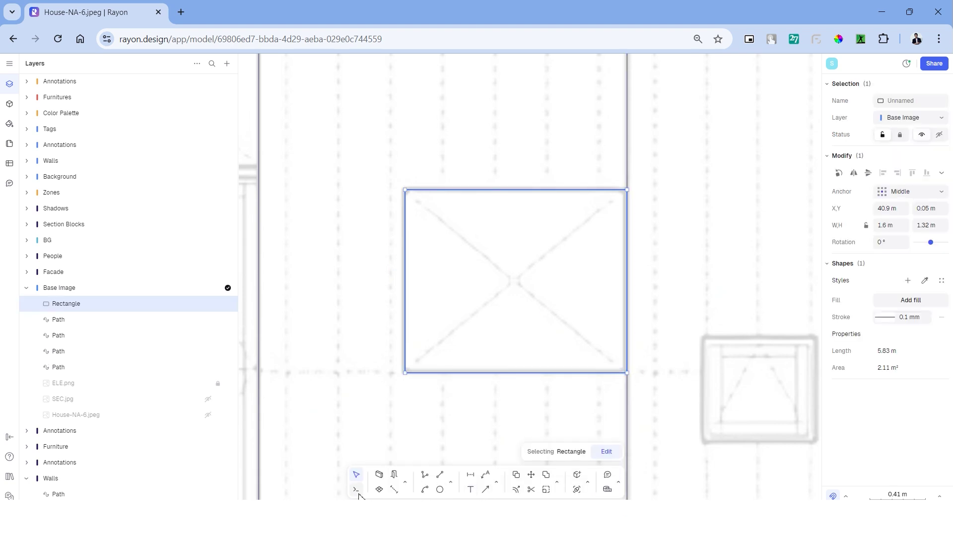
left_click(383, 489)
type("off")
key("Return")
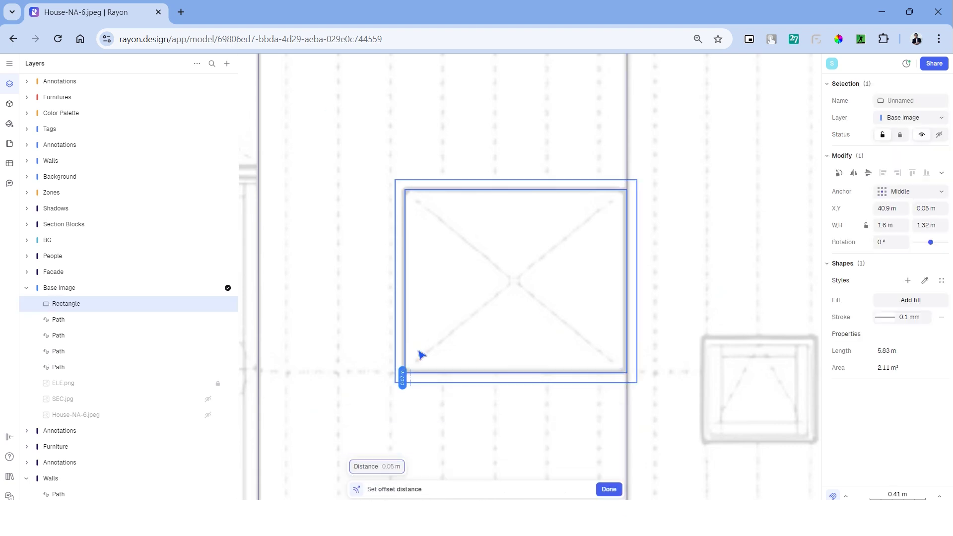
scroll(416, 350, "up", 4)
left_click(410, 361)
Draw two crossing diagonals between the corners of the larger window's inner frame.
scroll(348, 387, "down", 2, "ctrl")
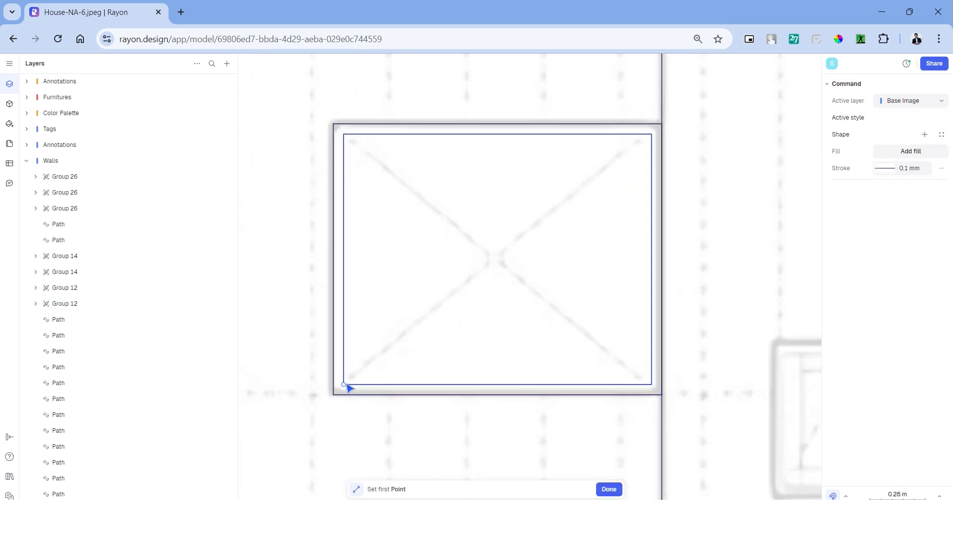
left_click(648, 143)
left_click(342, 134)
key("Escape")
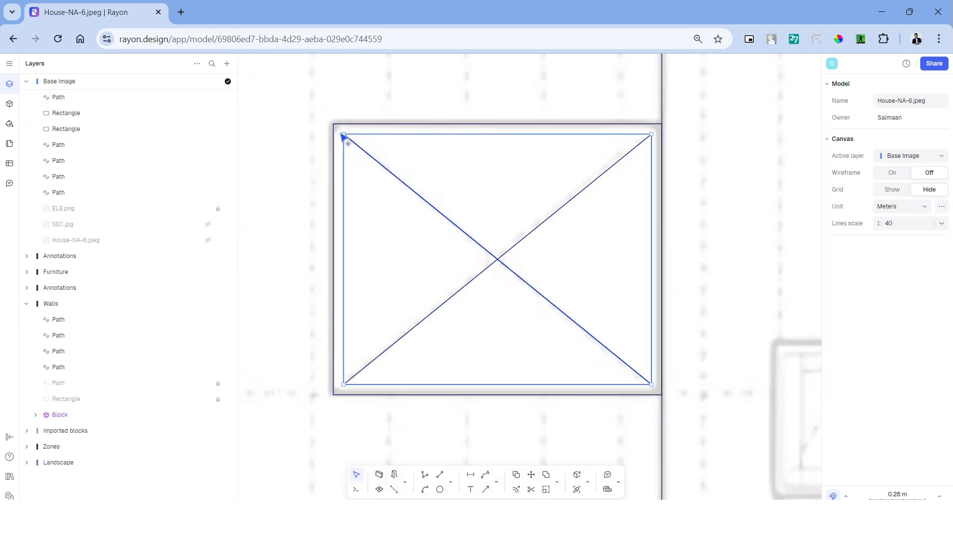
Apply the section drawing's 0.05 mm dashed dark blue line style to the larger window's two diagonals.
left_click_drag(536, 204, 495, 305)
left_click(924, 281)
scroll(660, 253, "down", 8)
scroll(437, 214, "up", 4)
scroll(441, 211, "up", 8)
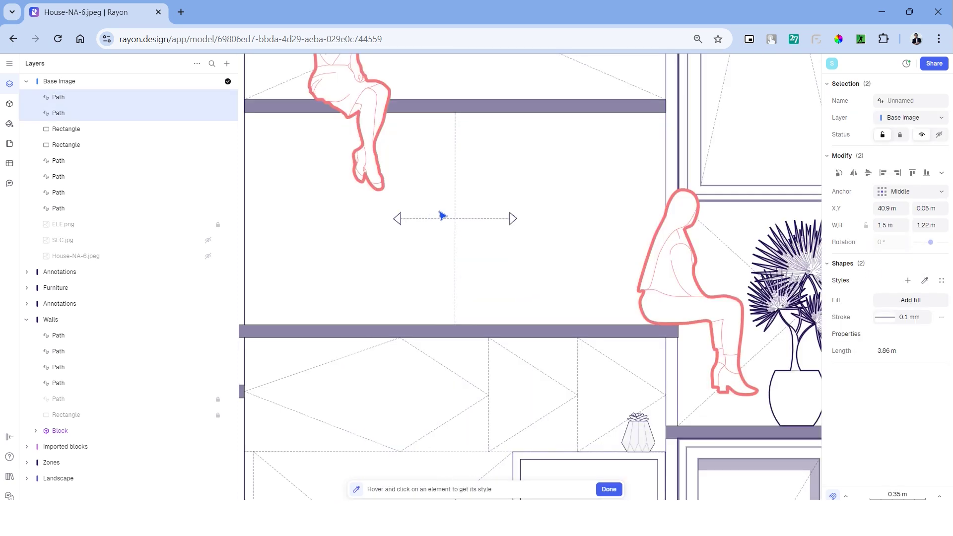
left_click(495, 200)
scroll(630, 283, "down", 10)
scroll(586, 325, "up", 8)
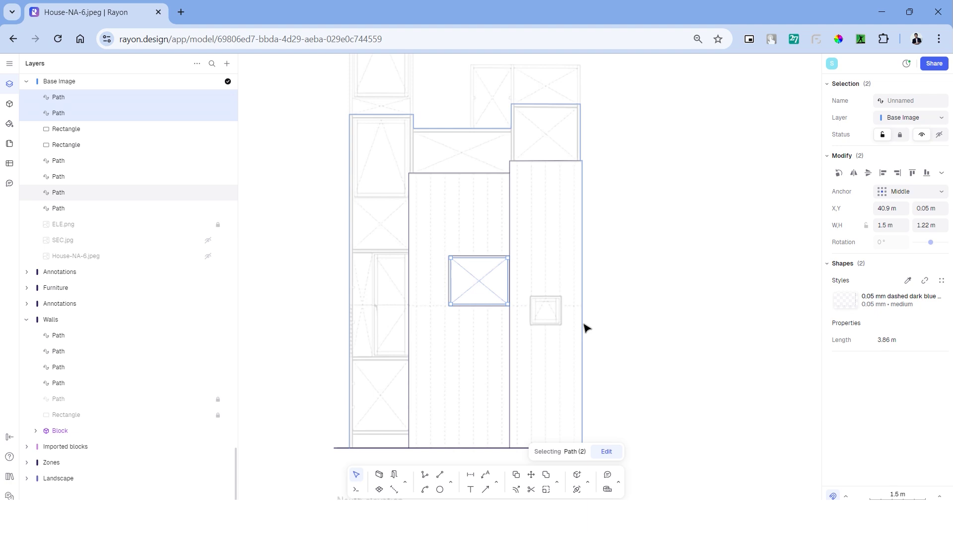
key("Escape")
Draw an L-shaped shadow along the larger window's upper and right inner edges with a solid 1C0A4E fill at 40% opacity and no stroke.
scroll(666, 268, "up", 2)
key("l")
left_click(917, 151)
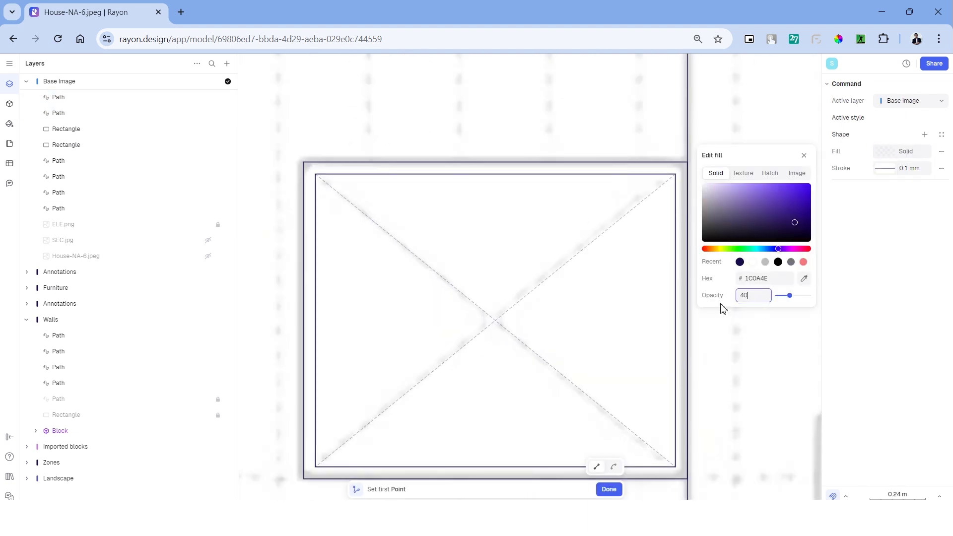
left_click(942, 168)
left_click(316, 174)
left_click(316, 199)
left_click(645, 199)
middle_click_drag(655, 328, 644, 253)
left_click(635, 391)
left_click(665, 391)
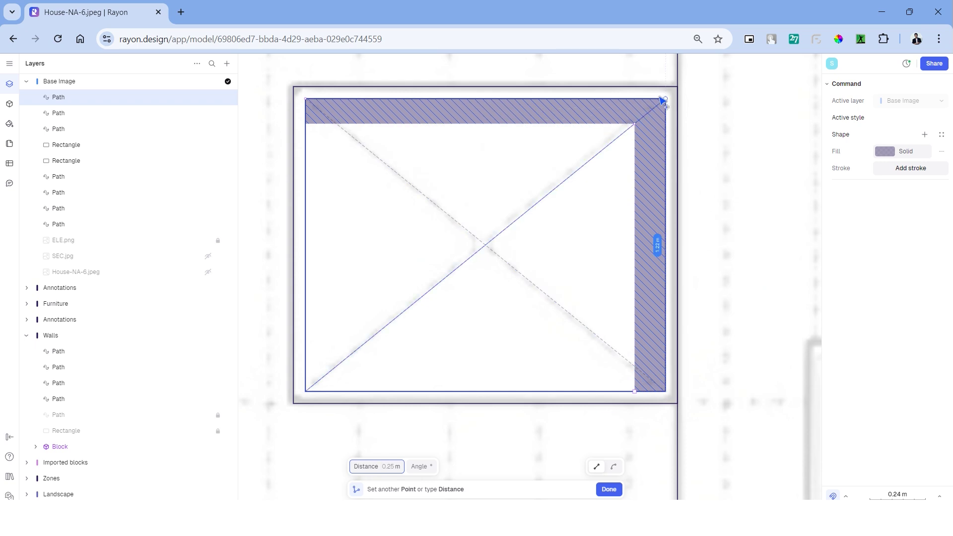
left_click(665, 99)
left_click(305, 99)
middle_click_drag(463, 190, 485, 236)
key("Escape")
Draw a rectangle of about 0.82 m by 0.76 m over the small window in the right clad wall and remove its fill.
middle_click_drag(735, 278, 499, 148)
key("r")
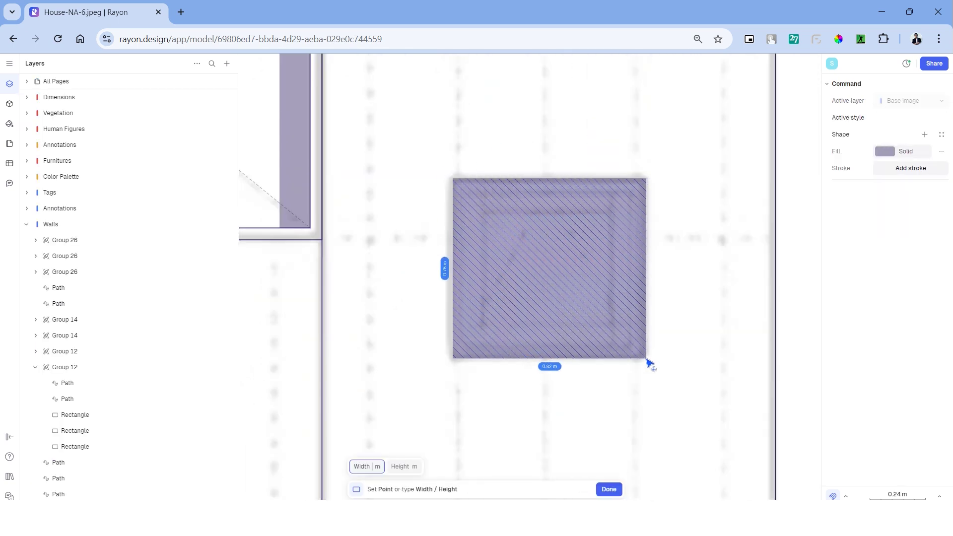
left_click(643, 359)
left_click(940, 301)
key("Return")
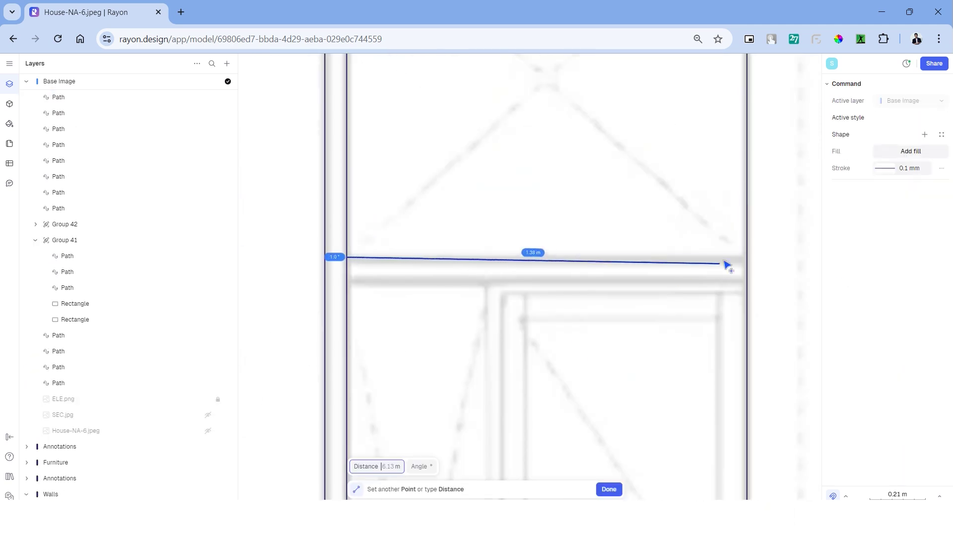
Draw the horizontal band lines across the left bay between its stacked panels and above the base.
left_click(749, 262)
left_click(758, 279)
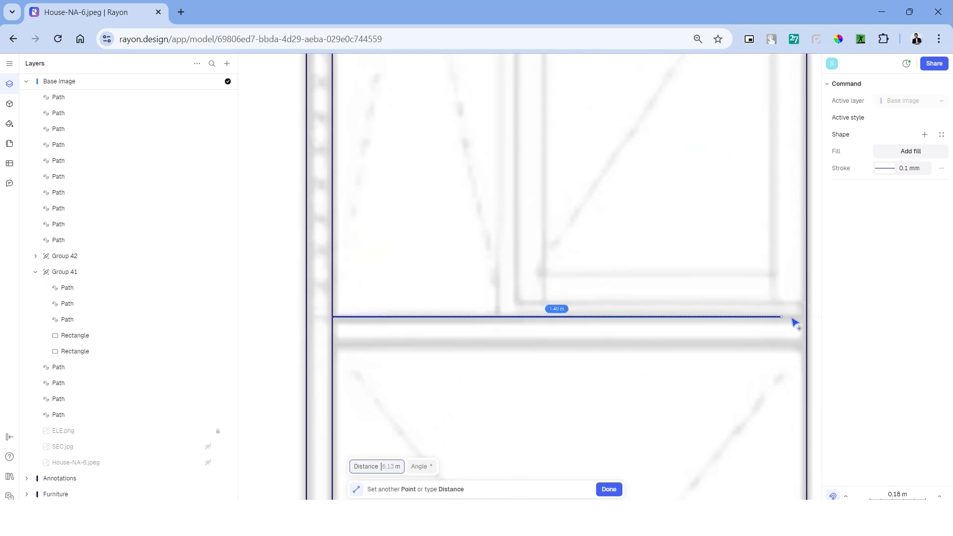
left_click(795, 324)
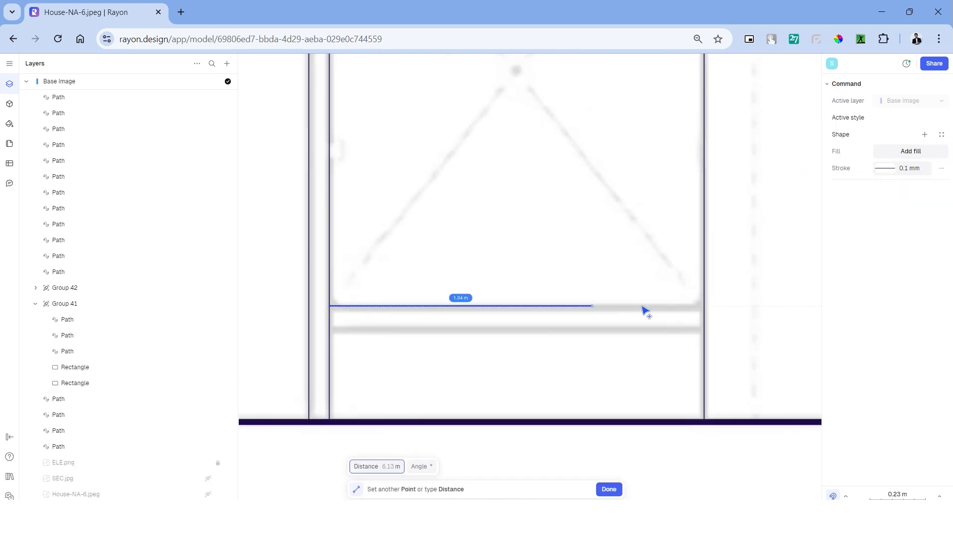
left_click(704, 307)
left_click(349, 336)
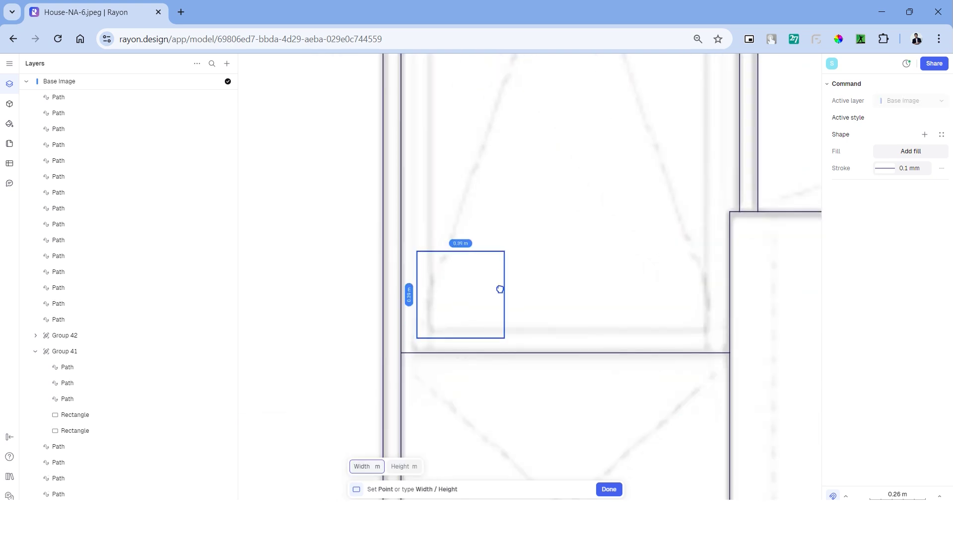
Draw a rectangle of about 1.33 m by 1.94 m over the left bay's tall upper window and offset it for the frame.
scroll(611, 192, "up", 5)
left_click(655, 122)
scroll(655, 122, "down", 3)
type("o")
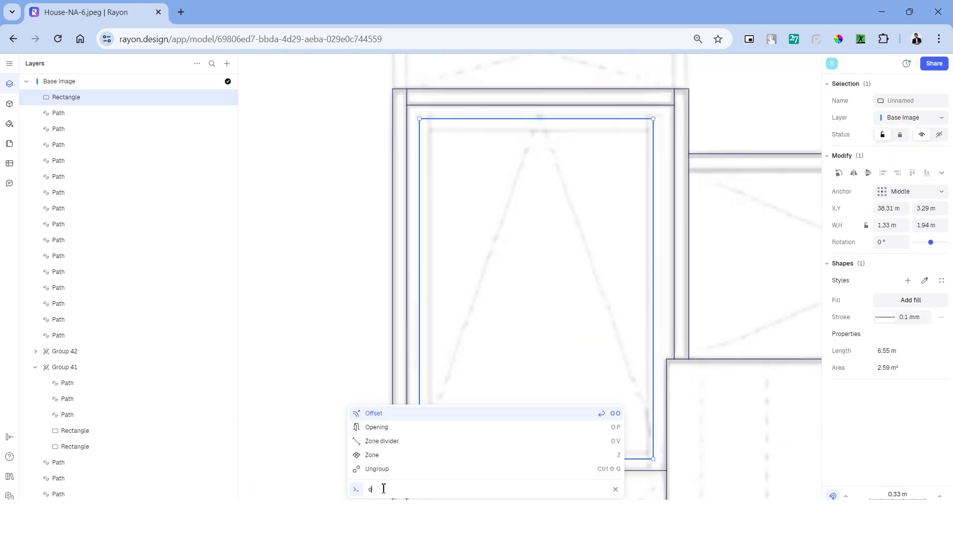
scroll(499, 187, "up", 3)
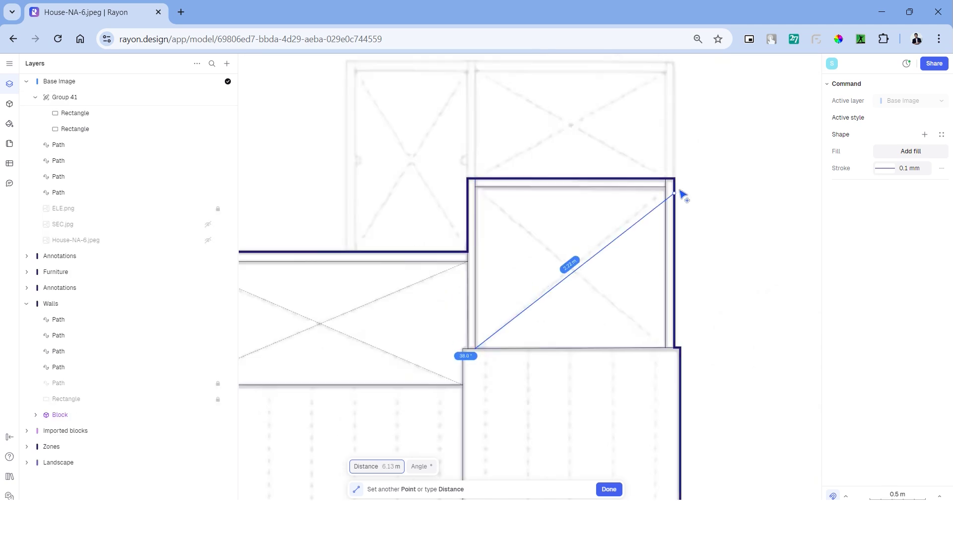
Draw two crossing diagonals in the framed panel at the top of the right block.
left_click(665, 189)
key("Escape")
key("l")
left_click(665, 348)
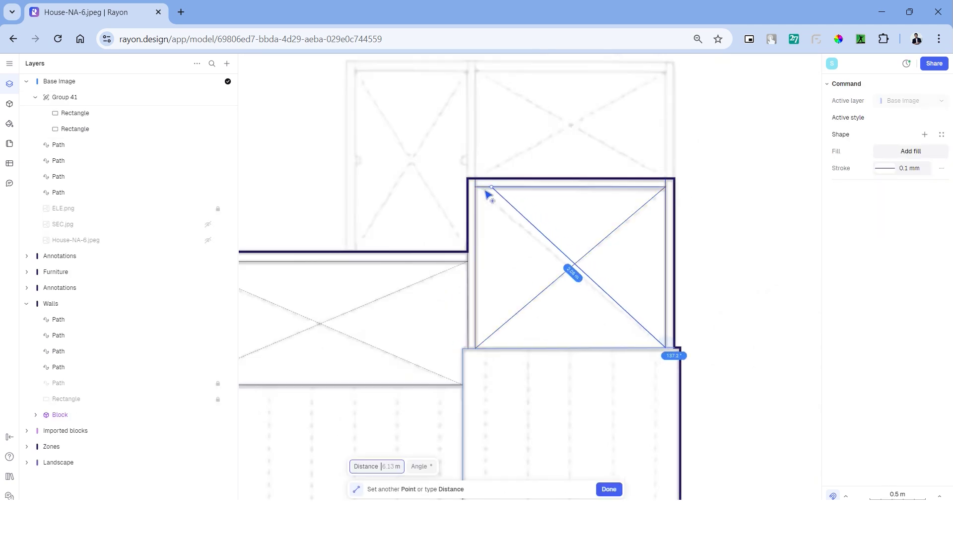
left_click(476, 189)
key("Escape")
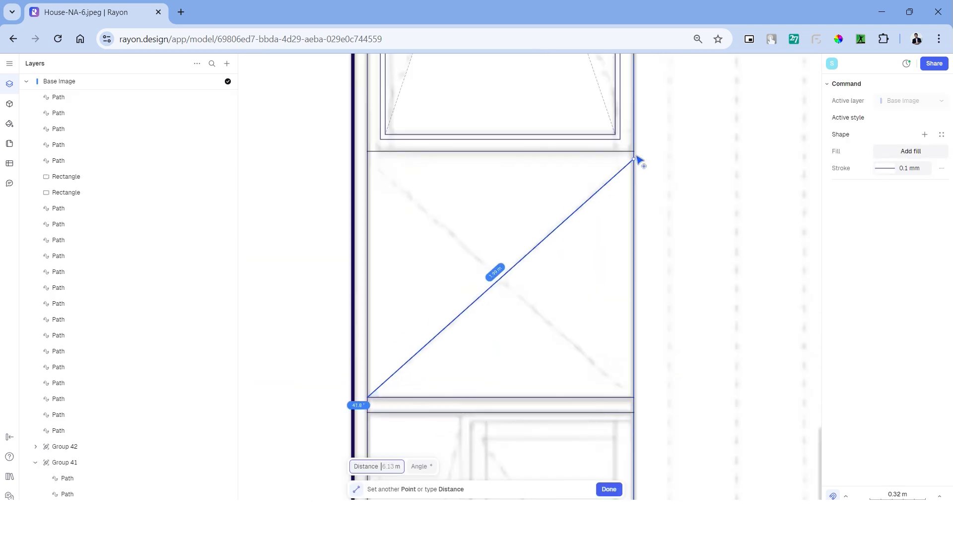
Draw two crossing diagonals in the left bay panel directly below the tall upper window.
left_click(638, 159)
key("Escape")
key("l")
left_click(369, 160)
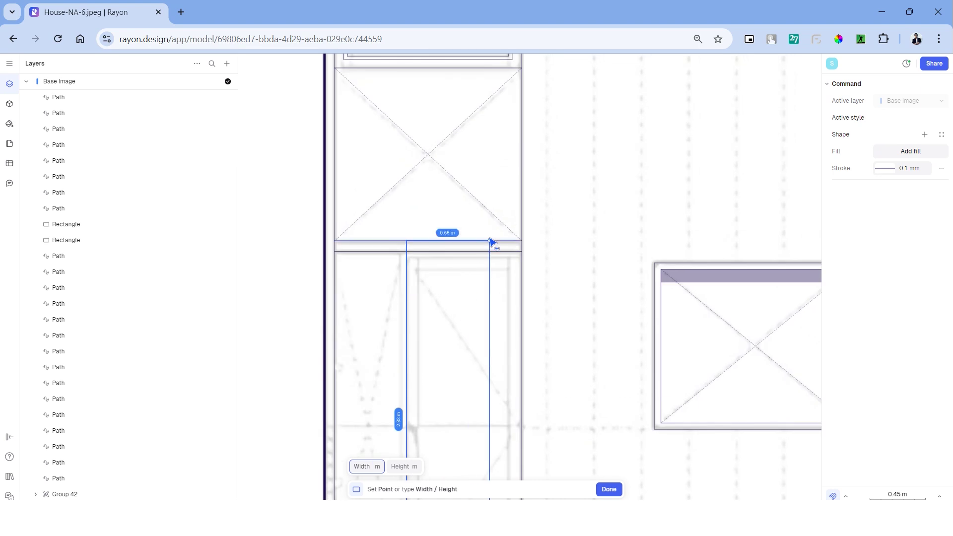
Draw a rectangle over the left bay's narrow middle window and offset it inward to an inner frame of about 0.79 m by 2.63 m.
scroll(496, 256, "up", 3)
left_click(546, 247)
middle_click_drag(546, 248, 580, 148)
key("o")
left_click(365, 326)
scroll(366, 326, "up", 6)
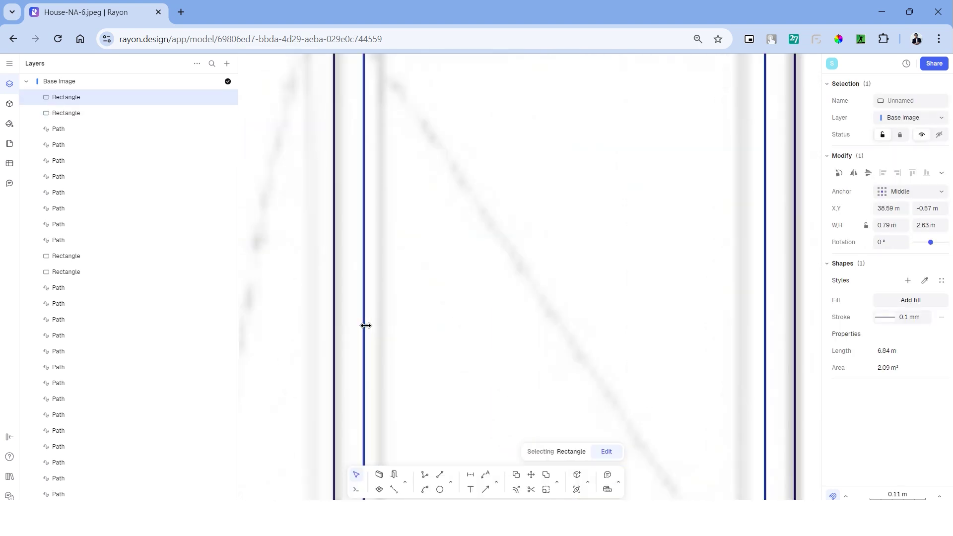
key("o")
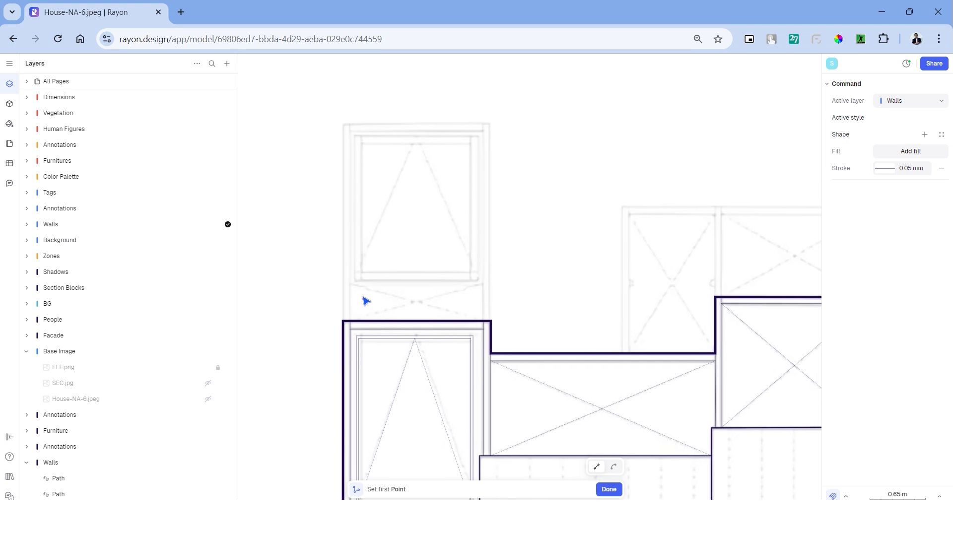
Trace the outer outline of the set-back block above the left bay down to the parapet.
left_click(346, 130)
scroll(470, 134, "up", 2)
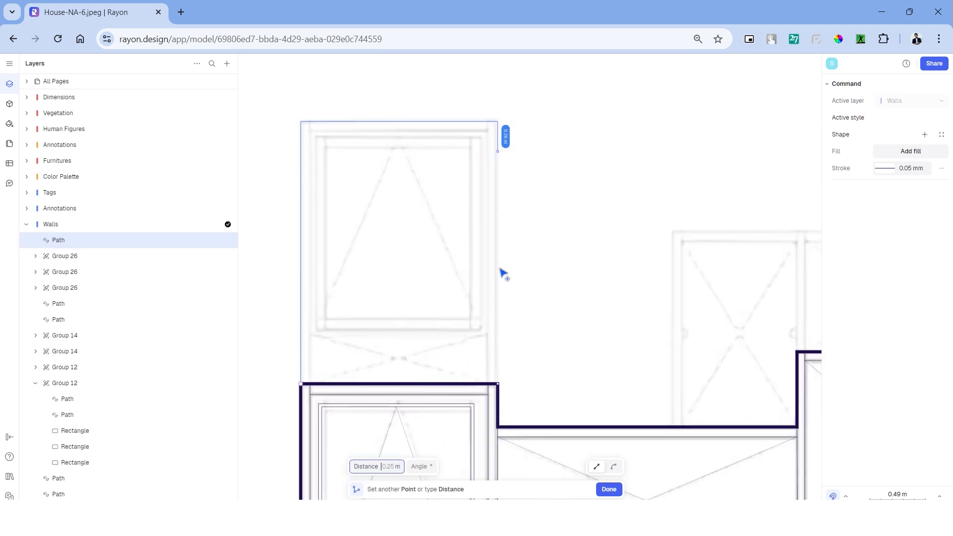
left_click(498, 384)
Draw the set-back left block's inner vertical edges and the horizontal line below its window with a 0.3 mm stroke.
key("l")
scroll(309, 377, "up", 5)
left_click(314, 407)
scroll(333, 376, "down", 5)
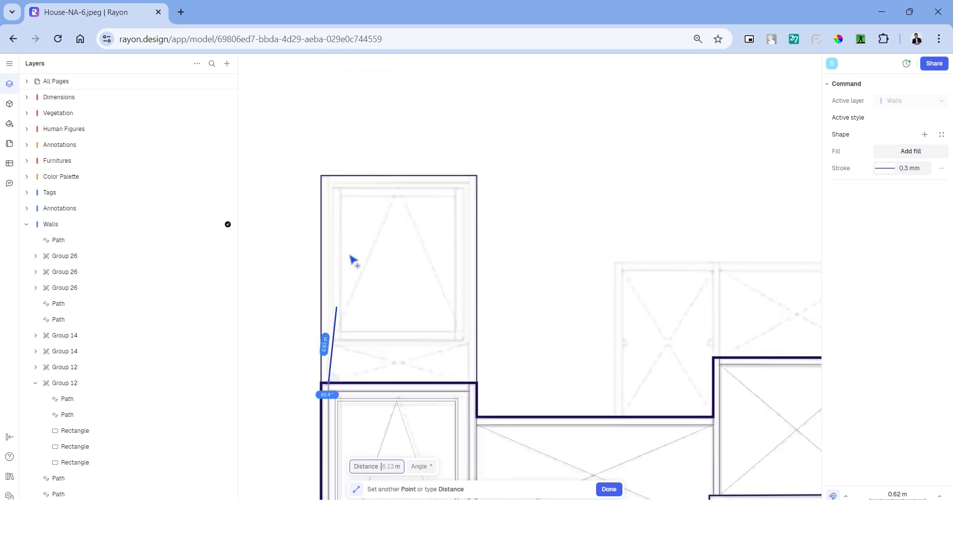
left_click(333, 179)
scroll(353, 368, "up", 5)
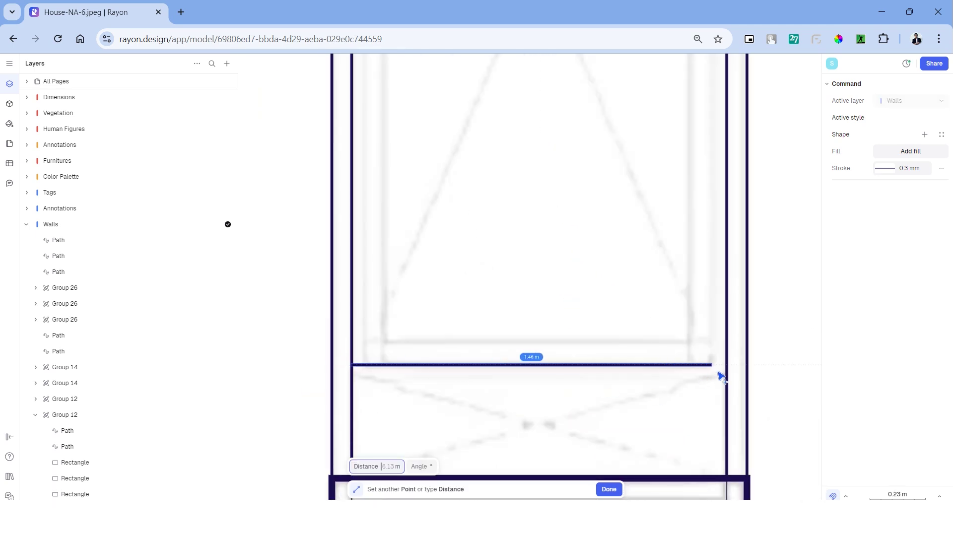
left_click(727, 365)
key("Escape")
scroll(299, 377, "down", 3)
Draw a 1.41 m by 1.57 m rectangle over the set-back block's window and offset it inward by about 0.05 m.
left_click(451, 482)
left_click(544, 359)
key("o")
left_click(340, 315)
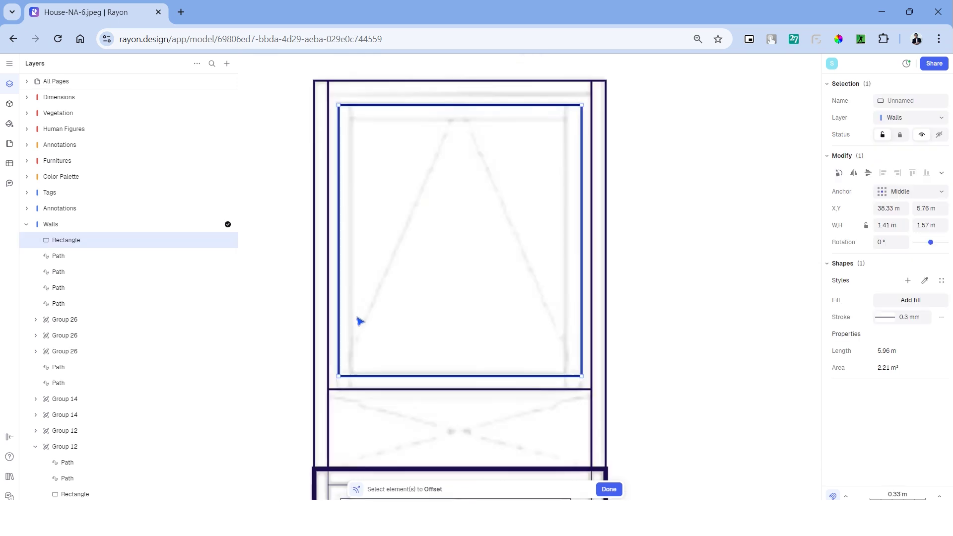
left_click(350, 313)
Draw an inverted-V opening symbol from the inner frame's lower corners to its top midpoint in the set-back block's window.
scroll(348, 311, "down", 4)
key("l")
left_click(324, 331)
left_click(389, 182)
left_click(456, 332)
key("Escape")
middle_click_drag(455, 331, 449, 289)
Apply the dashed line style of the window below to the new inverted-V opening symbol.
key("i")
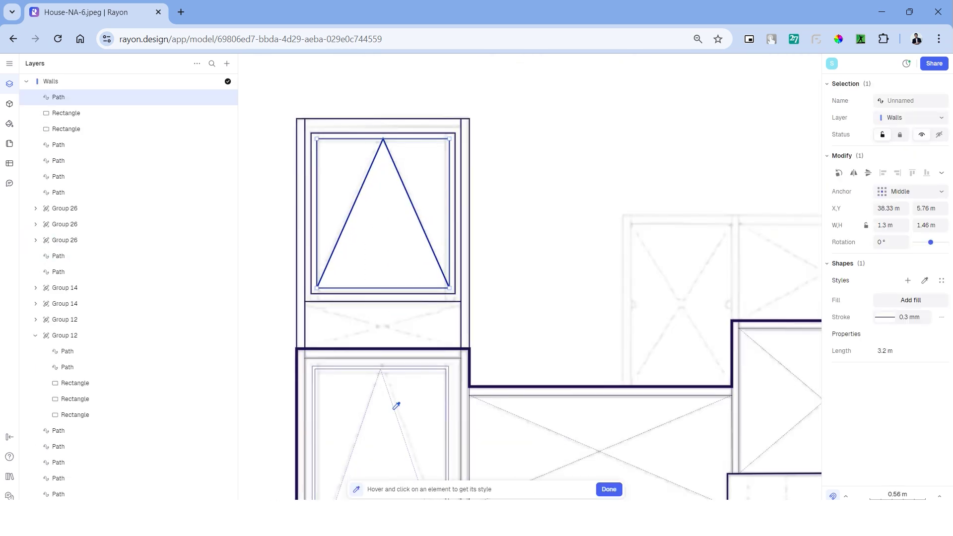
left_click(394, 406)
middle_click_drag(504, 274, 440, 288)
key("Escape")
scroll(530, 304, "down", 3)
scroll(390, 318, "up", 3)
Draw two crossing diagonals in the shallow panel below the set-back block's window.
key("l")
left_click(339, 342)
left_click(546, 280)
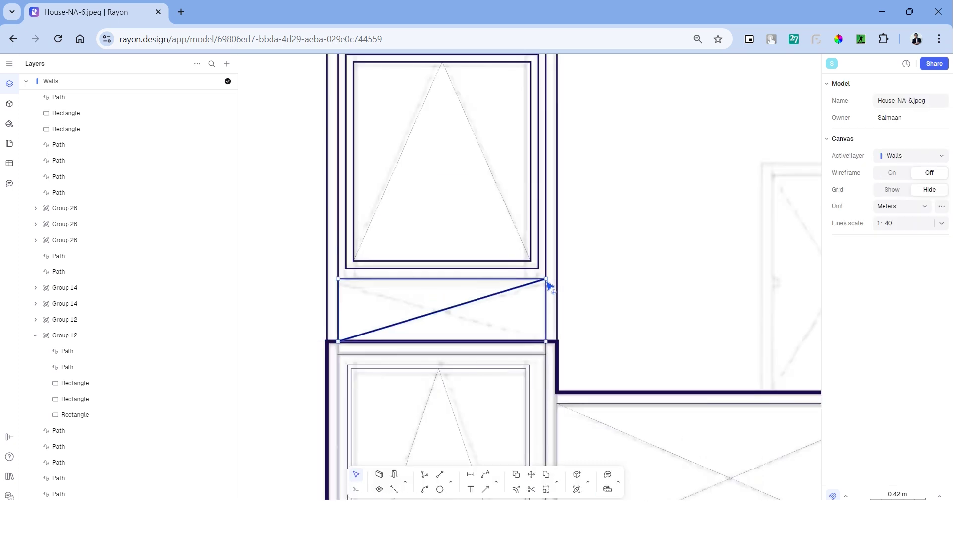
left_click(547, 341)
left_click(340, 279)
Apply the 0.05 mm dashed dark blue style of the opening symbol below to the shallow panel's two diagonals.
middle_click_drag(364, 296, 344, 258)
left_click(443, 266, "shift")
left_click(924, 281)
left_click(432, 363)
scroll(465, 346, "down", 3)
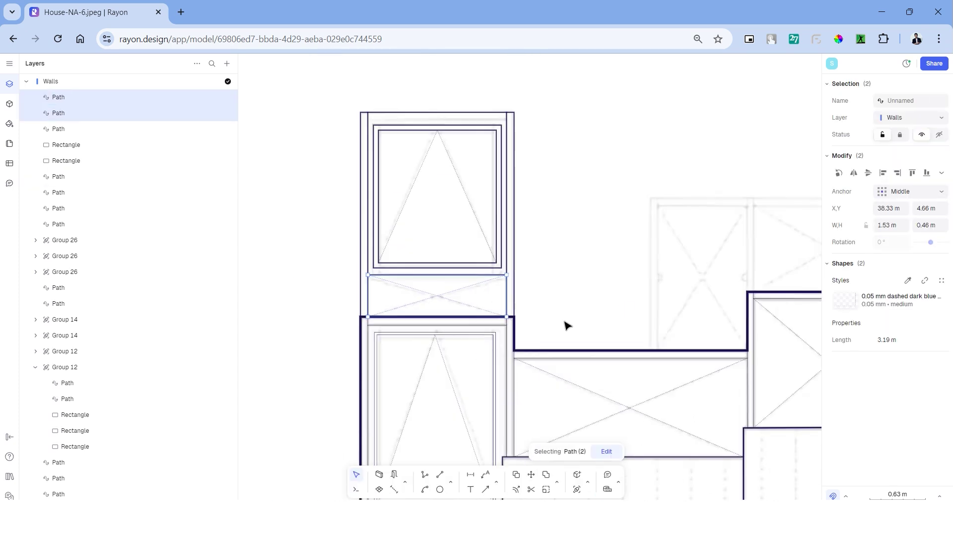
Draw the outline of the set-back upper block on the right side of the elevation, about 2.88 m wide and 1.68 m high.
key("l")
left_click(366, 362)
left_click(367, 159)
left_click(715, 159)
left_click(715, 285)
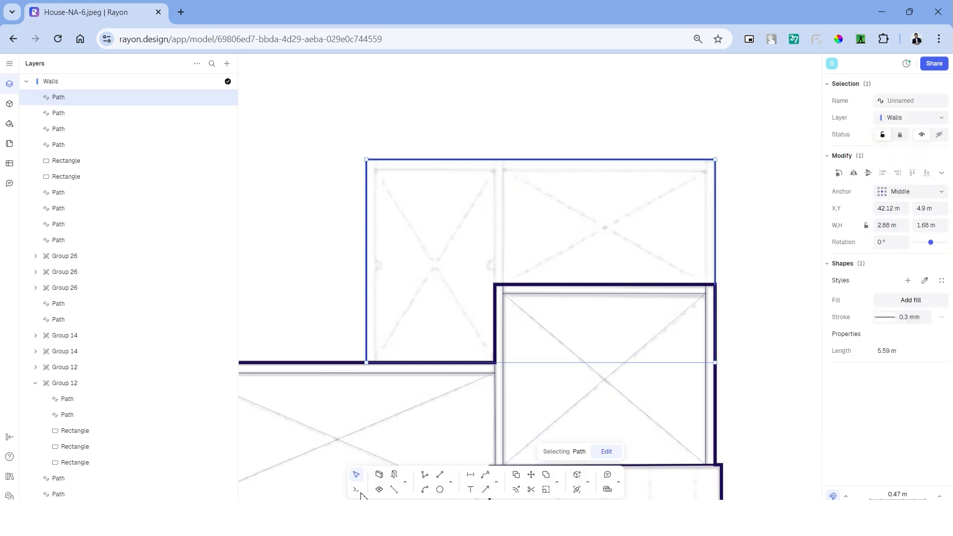
Add the inner frame and the double mullion lines inside the right-hand set-back block's outline.
left_click(375, 285)
middle_click_drag(447, 281, 430, 308)
key("l")
left_click(487, 312)
left_click(488, 196)
key("Return")
Draw crossing diagonals in both panels of the right-hand set-back block and give them the thin dashed style of the neighbouring panels.
scroll(381, 242, "up", 1)
left_click(354, 417)
left_click(496, 187)
key("Return")
left_click(496, 418)
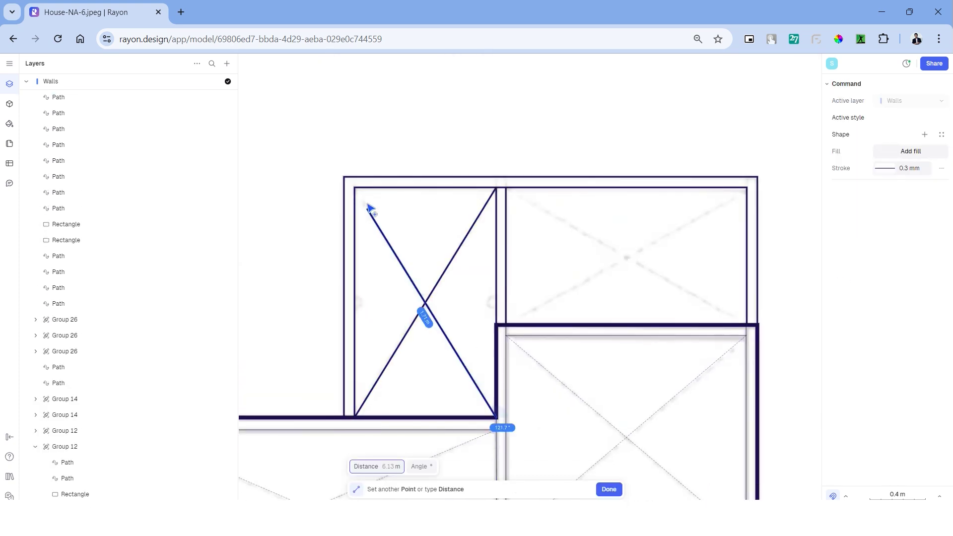
left_click(516, 188)
key("Escape")
scroll(695, 239, "down", 1)
left_click(325, 176)
key("Escape")
scroll(422, 278, "down", 3)
Draw a thin dashed vertical cladding line from the ground to the middle wall's top edge and copy it across the wall.
key("l")
left_click(421, 451)
middle_click_drag(428, 124, 430, 188)
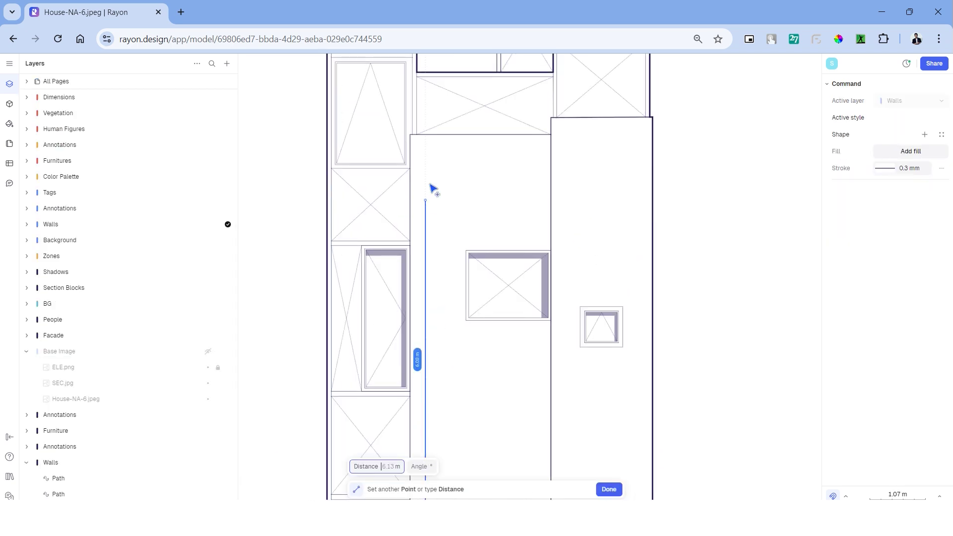
left_click(426, 134)
scroll(437, 194, "up", 2)
left_click_drag(450, 213, 503, 214, "alt")
left_click_drag(504, 211, 556, 199, "alt")
Copy a cladding line onto the right-hand wall and extend it up to that wall's top edge, 7.57 m long.
middle_click_drag(606, 189, 430, 225)
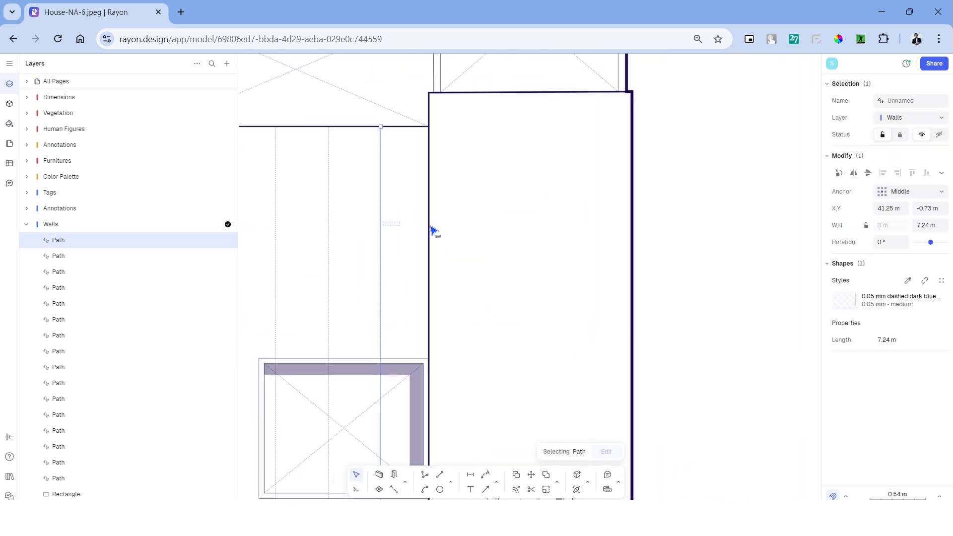
left_click_drag(380, 208, 446, 187, "alt")
left_click_drag(439, 126, 440, 91)
scroll(540, 174, "down", 2)
Copy the extended cladding line at regular intervals across the rest of the right-hand wall.
left_click_drag(469, 236, 481, 236, "alt")
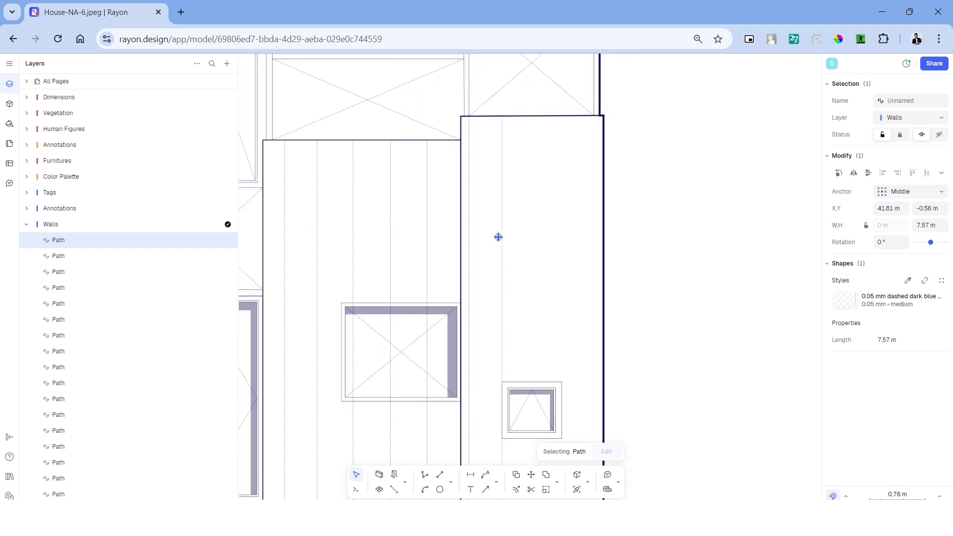
scroll(501, 141, "up", 3)
left_click_drag(502, 179, 490, 172)
scroll(485, 199, "down", 2)
left_click_drag(486, 198, 533, 197, "alt")
scroll(553, 190, "up", 3)
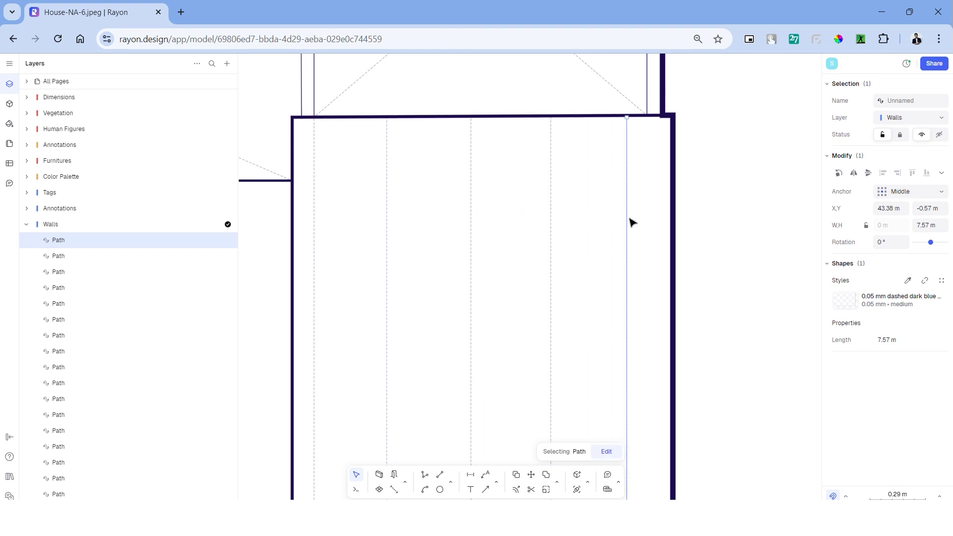
key("Escape")
scroll(549, 285, "down", 10)
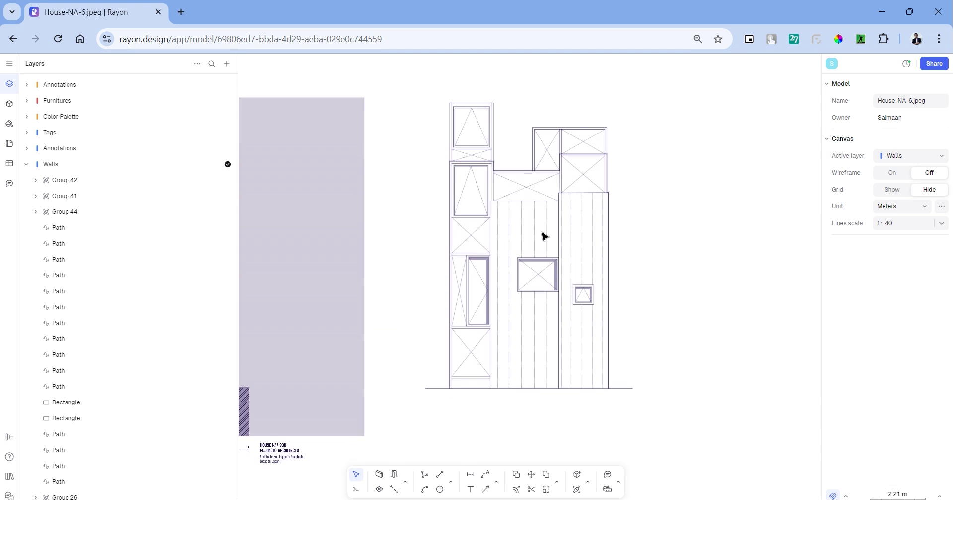
Extend the thick ground line further past both sides of the house.
middle_click_drag(517, 239, 518, 229)
left_click(629, 376)
scroll(638, 373, "up", 7)
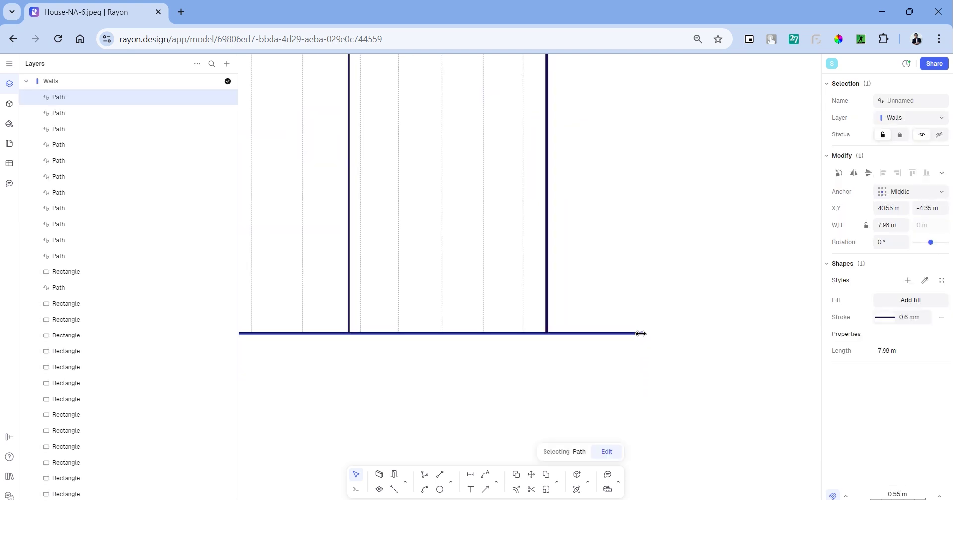
key("Escape")
Draw a full-height strip about 0.17 m wide along the middle wall's right edge and apply the windows' shadow fill style.
scroll(623, 269, "down", 2)
middle_click_drag(623, 269, 689, 370)
key("r")
left_click(506, 412)
scroll(543, 218, "up", 4)
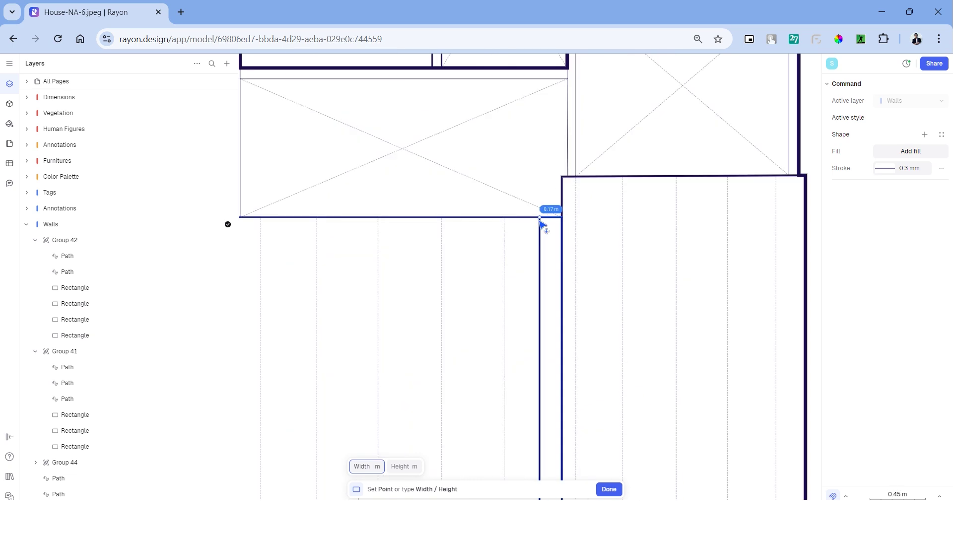
left_click(542, 218)
middle_click_drag(551, 417, 542, 152)
left_click(927, 282)
left_click(536, 256)
Cover the crossed panel above the tall window with a 1.48 by 1.37 m rectangle in the windows' shadow fill style.
key("r")
left_click(366, 219)
left_click(457, 304)
left_click(925, 281)
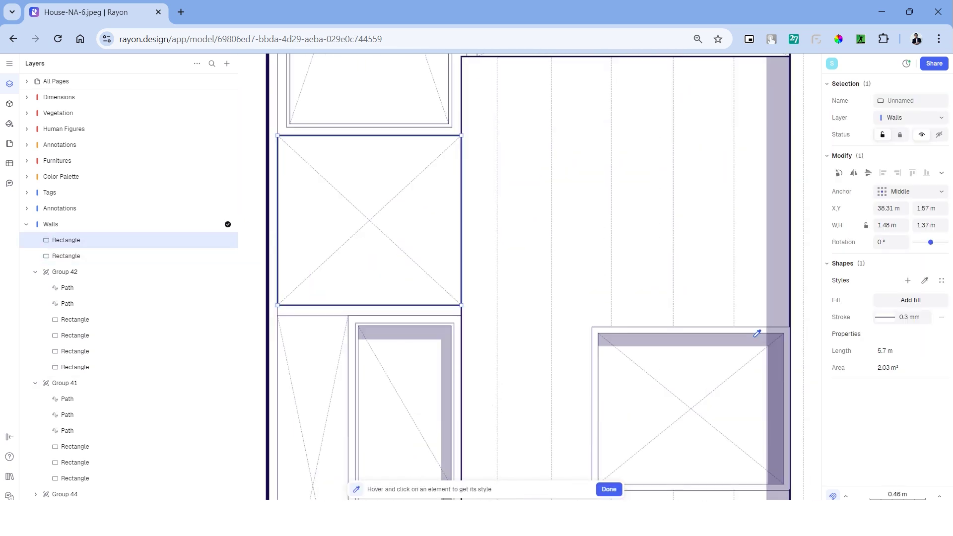
left_click(760, 334)
Cover the narrow panel beside the tall window and the large crossed panel below it with shadow-filled rectangles.
key("r")
left_click(434, 398)
left_click(924, 281)
middle_click_drag(780, 377, 779, 146)
key("r")
left_click(419, 168)
left_click(564, 349)
Cover the shallow base panel above the ground line in the left column with a shadow-filled rectangle.
key("r")
left_click(369, 355)
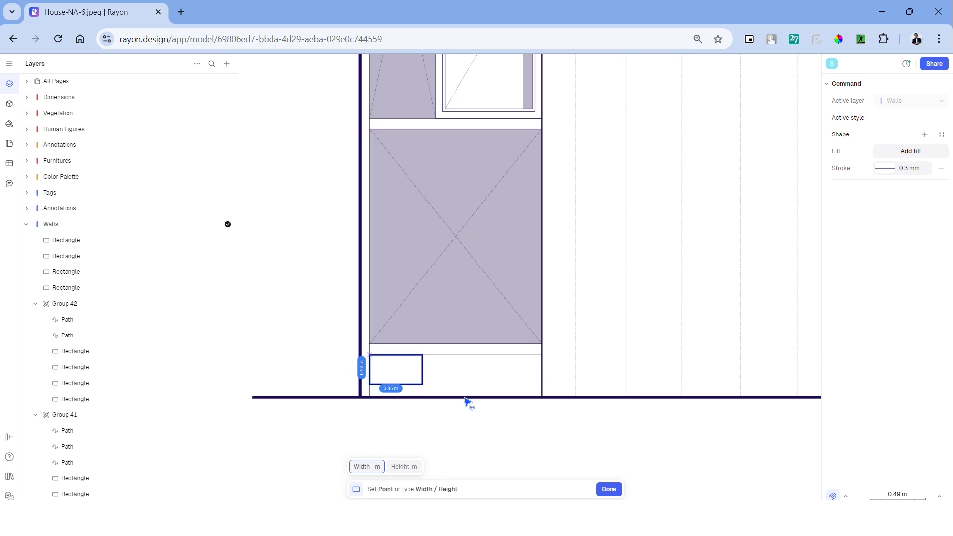
left_click(541, 397)
left_click(924, 281)
Shade the wide crossed panel above the middle wall and both panels of the right-hand set-back block with the same shadow fill.
key("r")
left_click(449, 217)
left_click(514, 325)
left_click(924, 281)
Shade the crossed panel of the block above the right-hand wall with the same shadow fill.
key("r")
left_click(461, 211)
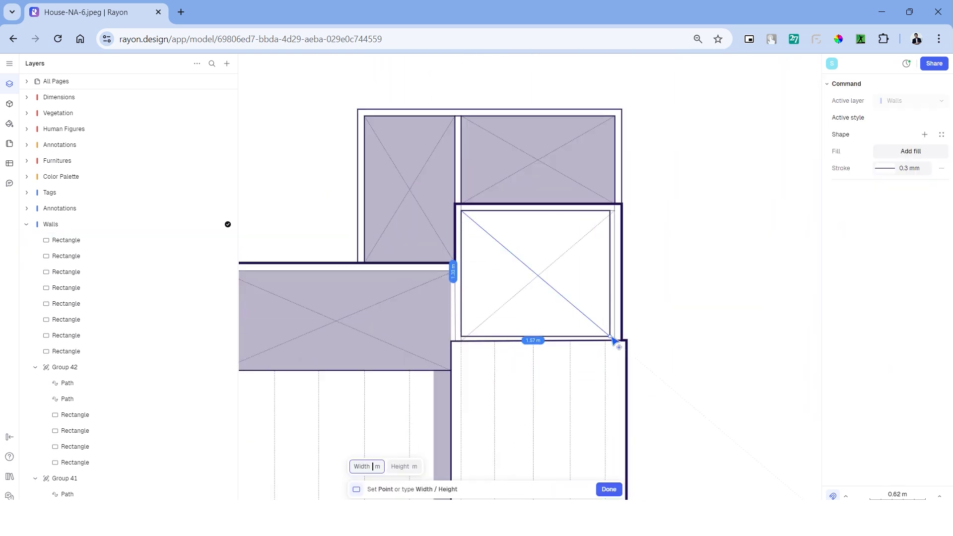
left_click(614, 341)
left_click(924, 281)
Trace an L-shaped shadow along the top and right inner edges of the window below the left set-back block and apply the shadow fill.
scroll(539, 298, "up", 5)
key("l")
left_click(525, 437)
scroll(577, 402, "down", 3)
left_click(543, 211)
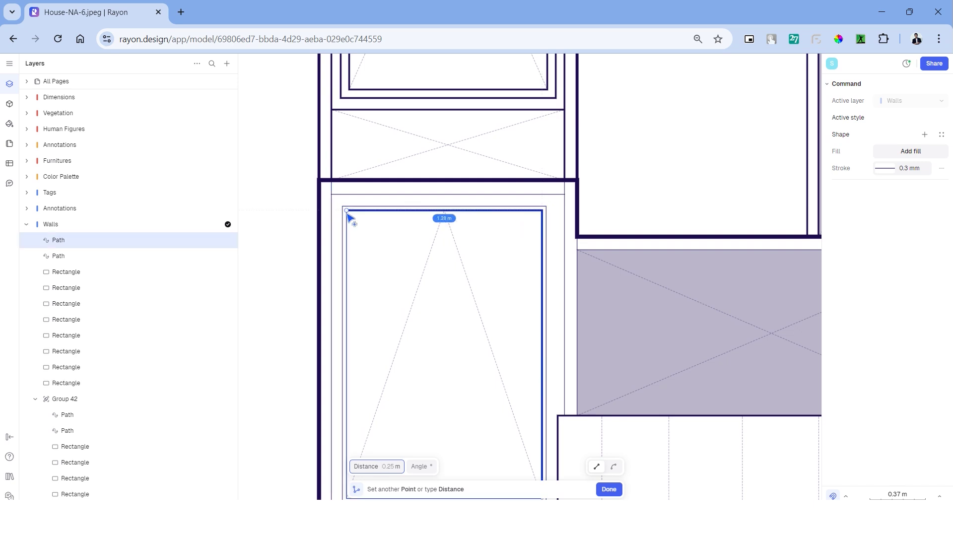
left_click(526, 228)
middle_click_drag(527, 427, 521, 329)
left_click(517, 401)
left_click(534, 401)
left_click(925, 282)
left_click(651, 225)
Trace a matching L-shaped shadow along the top and right inner edges of the topmost window and apply the shadow fill.
scroll(651, 225, "down", 3)
left_click(406, 175)
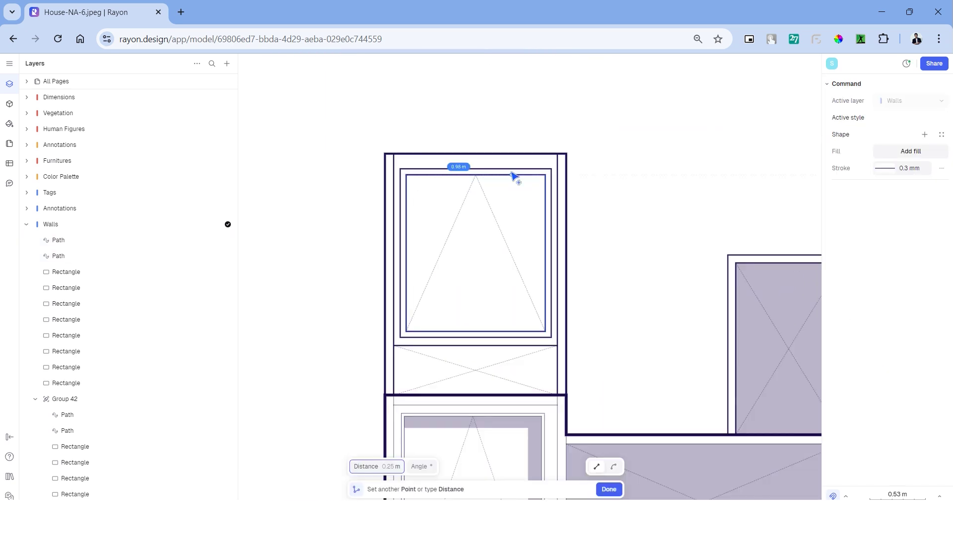
left_click(545, 175)
left_click(649, 351)
left_click(626, 351)
left_click(647, 192)
left_click(419, 192)
left_click(419, 175)
left_click(924, 281)
left_click(745, 260)
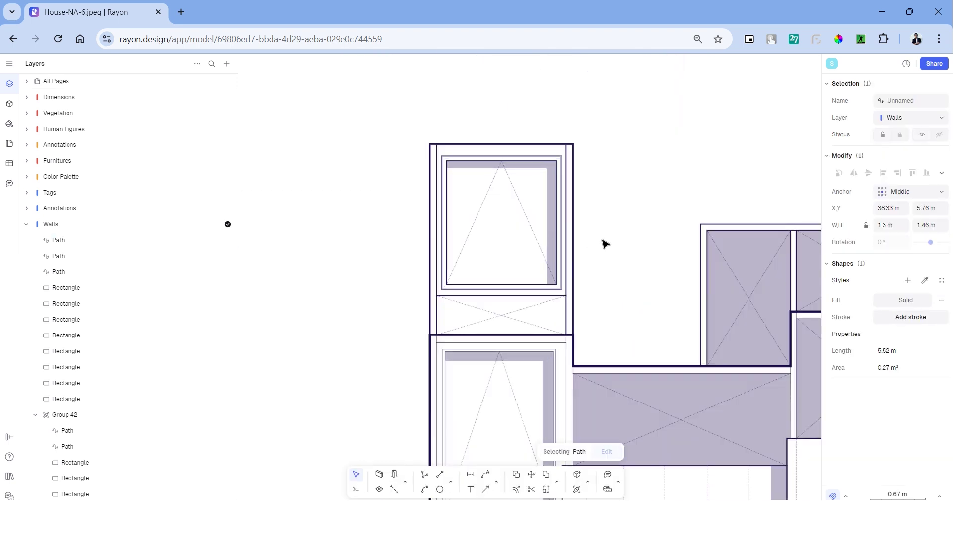
left_click(603, 240)
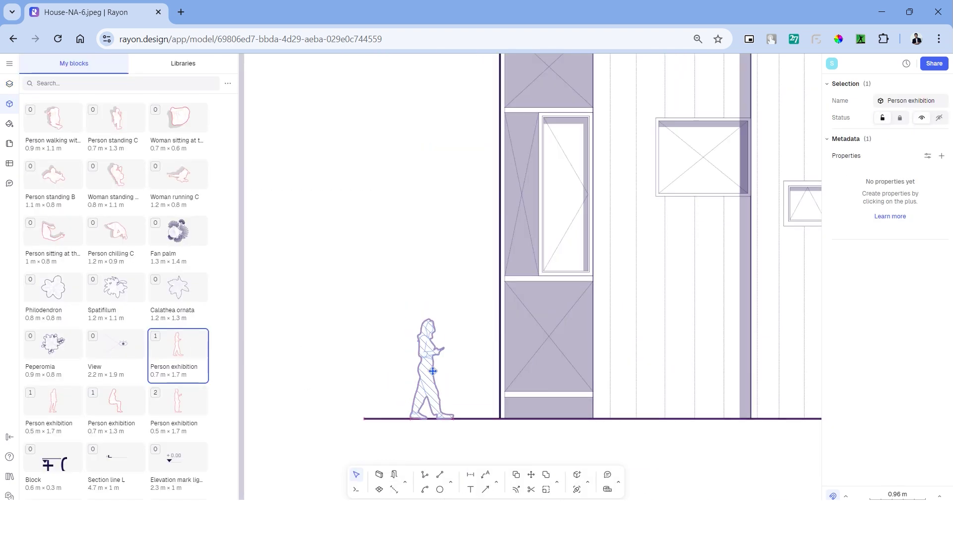
Place Person exhibition figures on the ground line at both sides of the house and the Person with dogs in front of it.
left_click(433, 371)
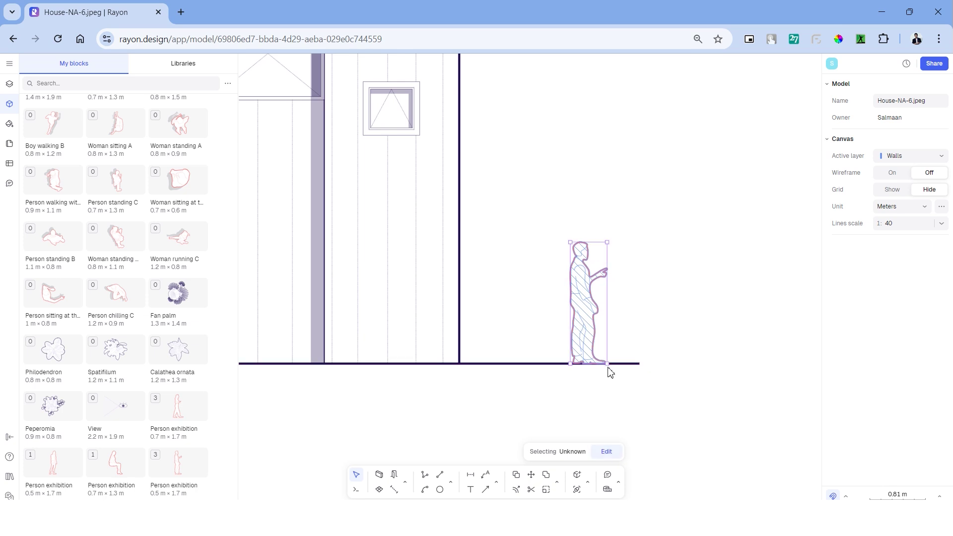
right_click(579, 348)
left_click(570, 323)
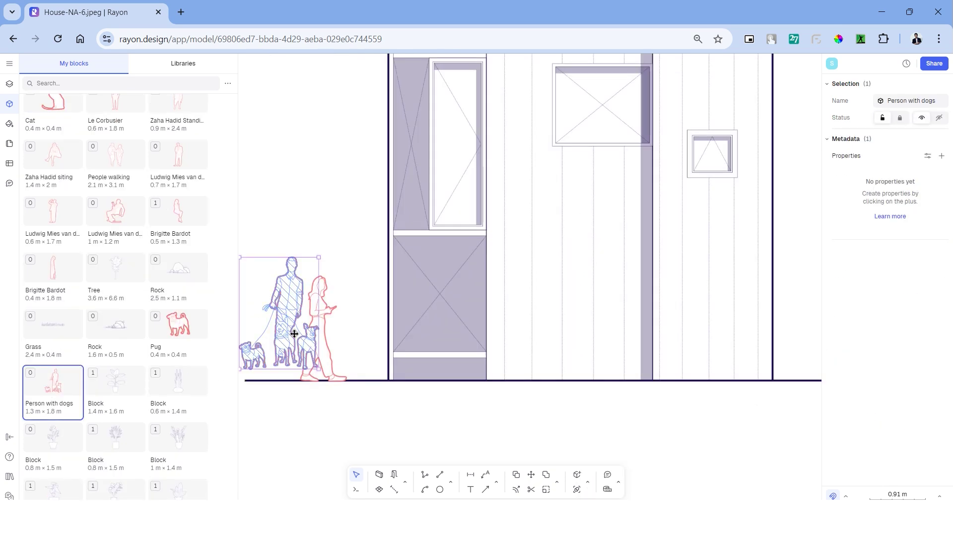
left_click_drag(294, 334, 548, 343)
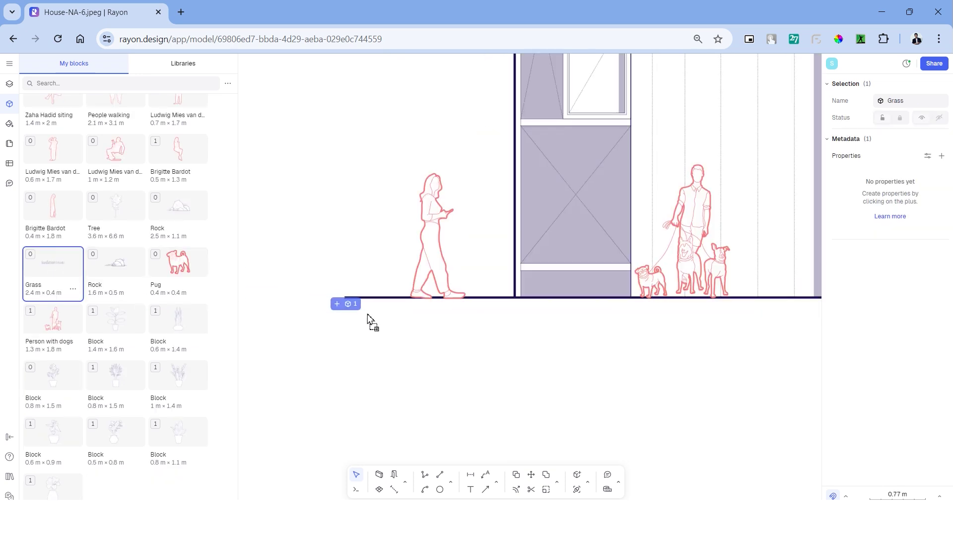
Place the Grass block at the left end of the ground line beside the walking figure and scale it down slightly.
left_click_drag(434, 289, 434, 288)
scroll(374, 287, "up", 6)
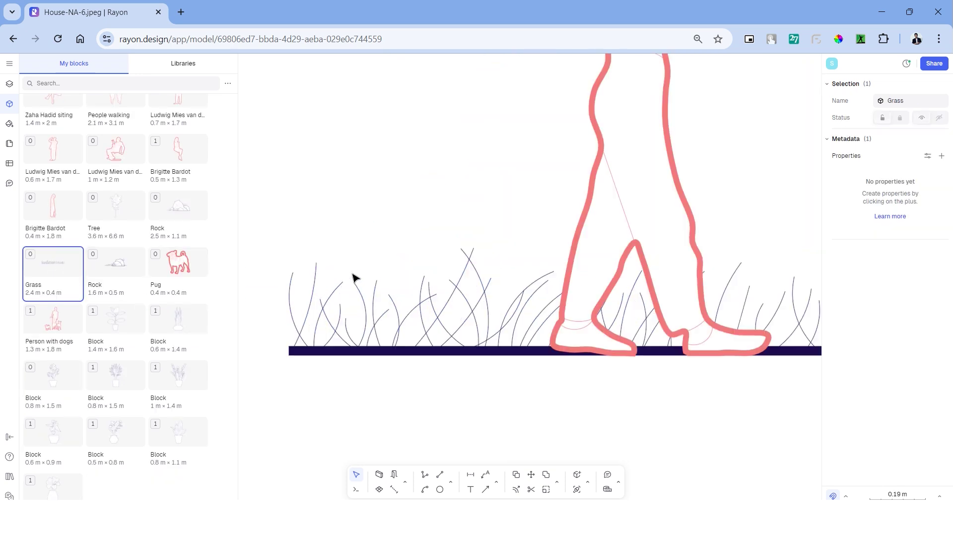
left_click(355, 276)
scroll(298, 329, "down", 5)
left_click(447, 321)
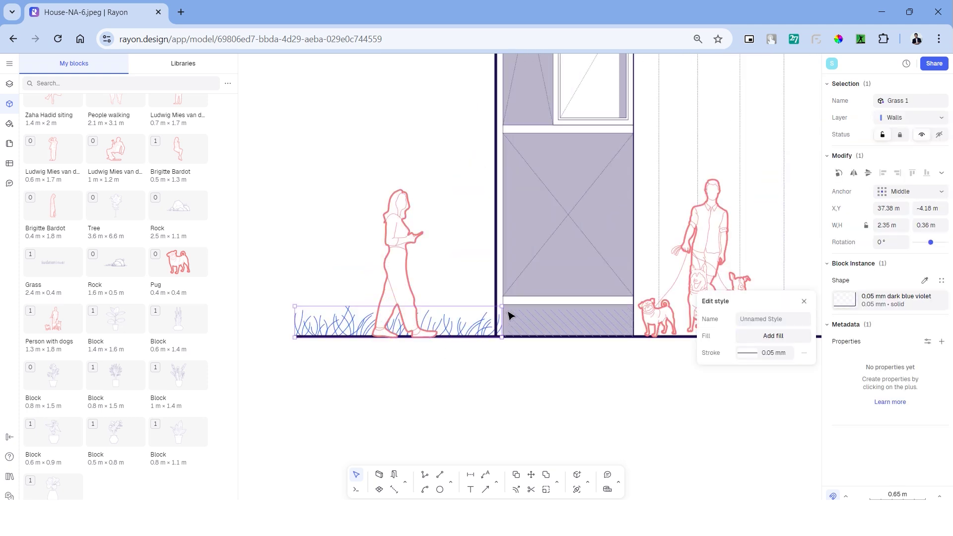
left_click_drag(503, 307, 462, 312)
Copy the Grass block repeatedly along the ground line to cover the full width of the elevation.
scroll(472, 357, "down", 5)
middle_click_drag(454, 362, 360, 348)
scroll(325, 338, "up", 4)
left_click_drag(317, 335, 521, 345, "alt")
left_click(467, 334)
scroll(376, 350, "down", 2)
scroll(685, 349, "up", 6)
scroll(445, 322, "down", 6)
left_click_drag(445, 321, 591, 321, "alt")
scroll(591, 321, "down", 1)
Place the Rock block between the house and the right-hand figure, and the Tree block in front of the house's left edge.
middle_click_drag(551, 343, 644, 382)
left_click_drag(178, 213, 666, 351)
left_click(676, 352)
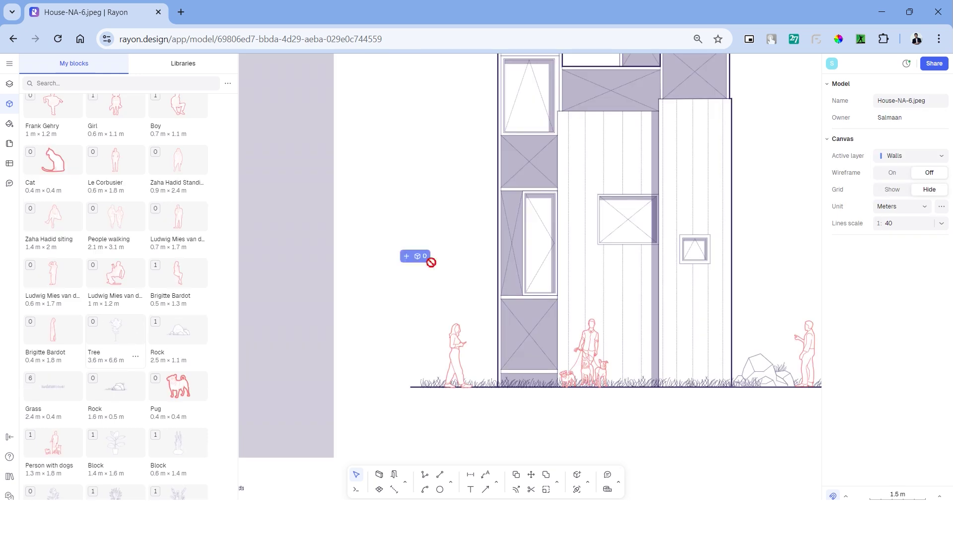
left_click(491, 316)
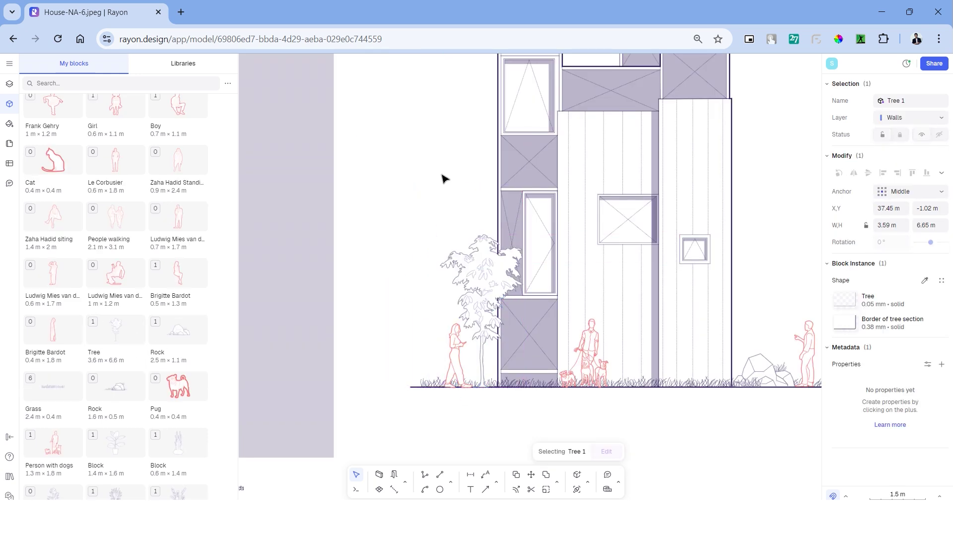
key("Escape")
scroll(389, 228, "down", 3)
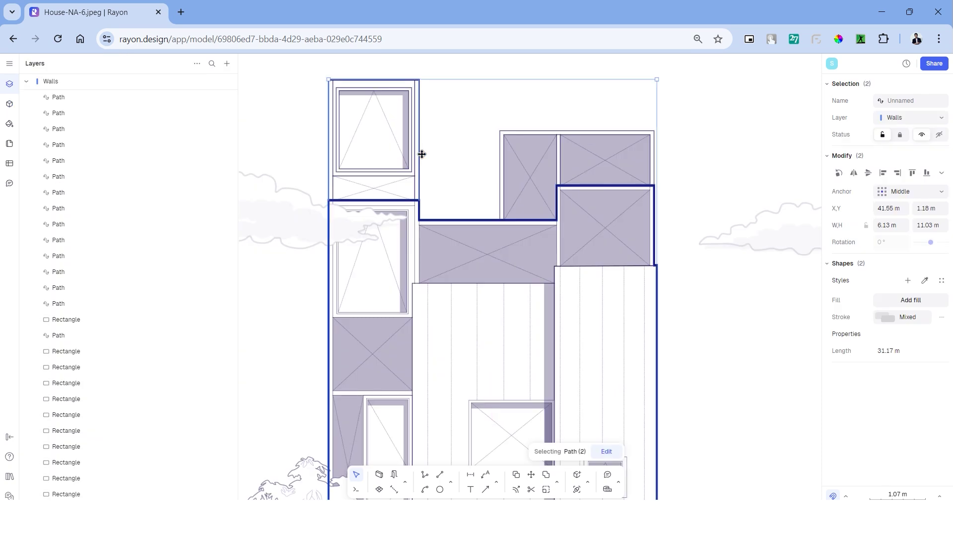
Turn the two house outline paths into a strokeless solid white backing, grouped and moved behind the elevation in the Zones layer.
scroll(511, 151, "up", 5)
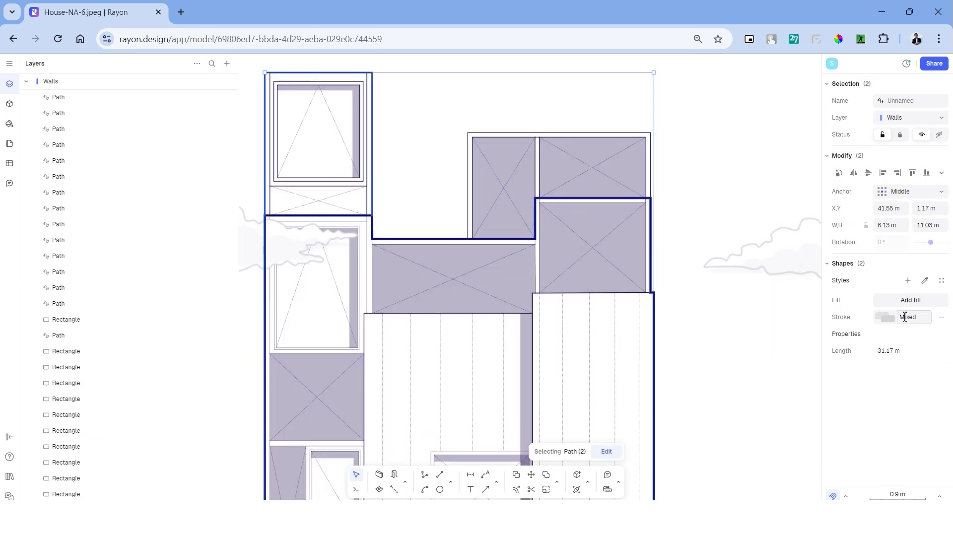
left_click(903, 301)
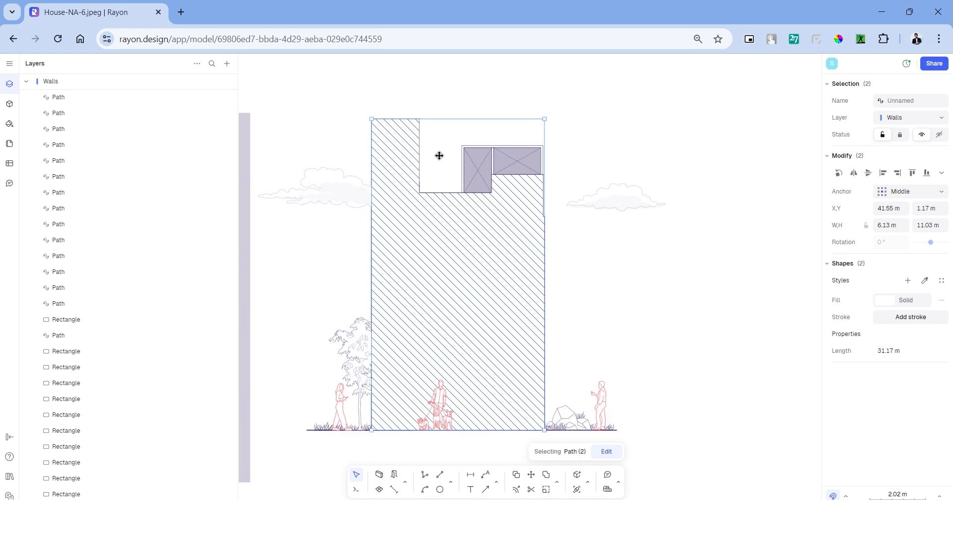
right_click(426, 288)
left_click(457, 382)
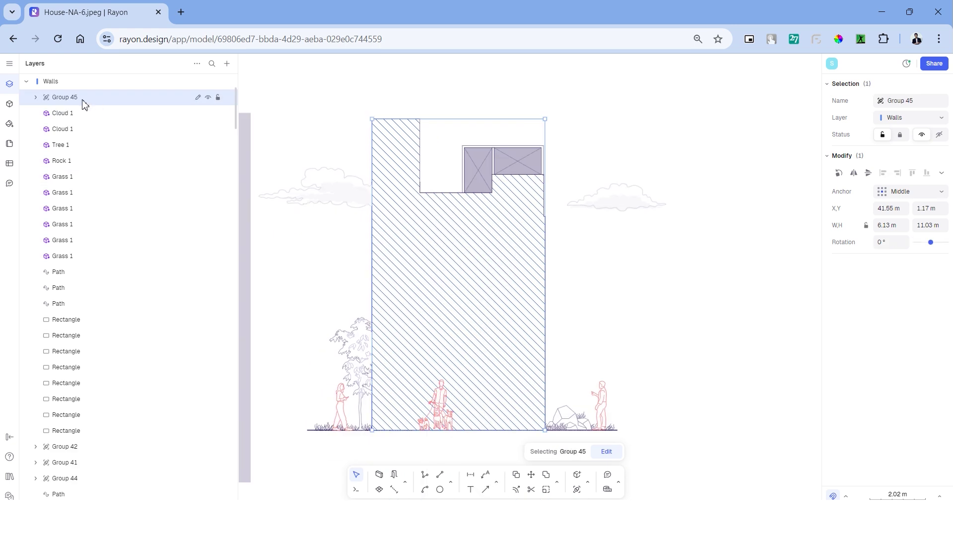
left_click_drag(72, 106, 72, 102)
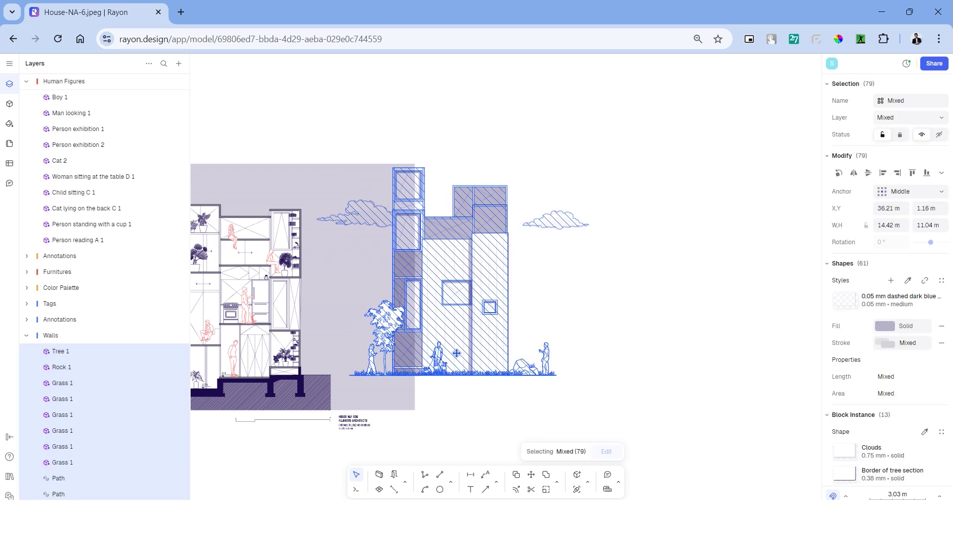
Bring the elevation next to the section and stretch the background rectangle to the right so it sits behind both drawings.
left_click(705, 288)
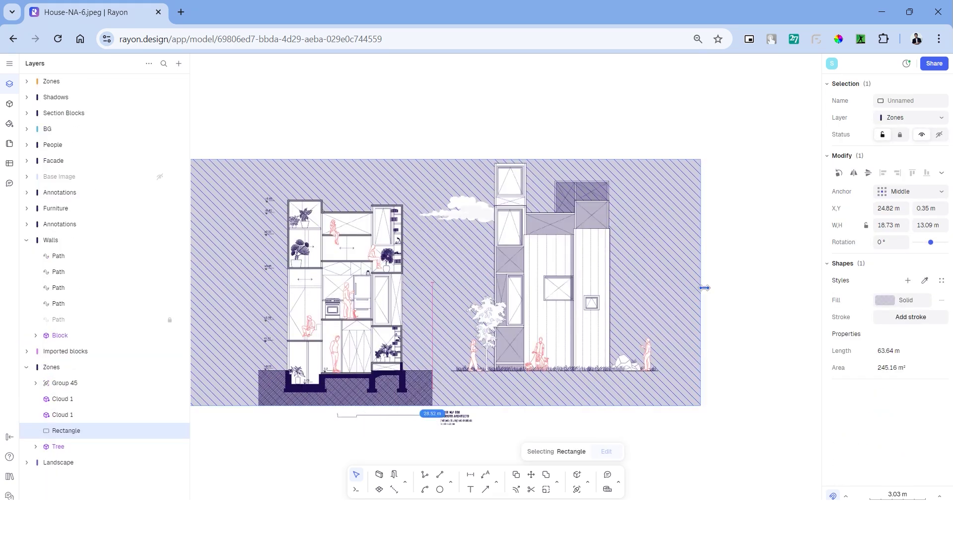
left_click(647, 130)
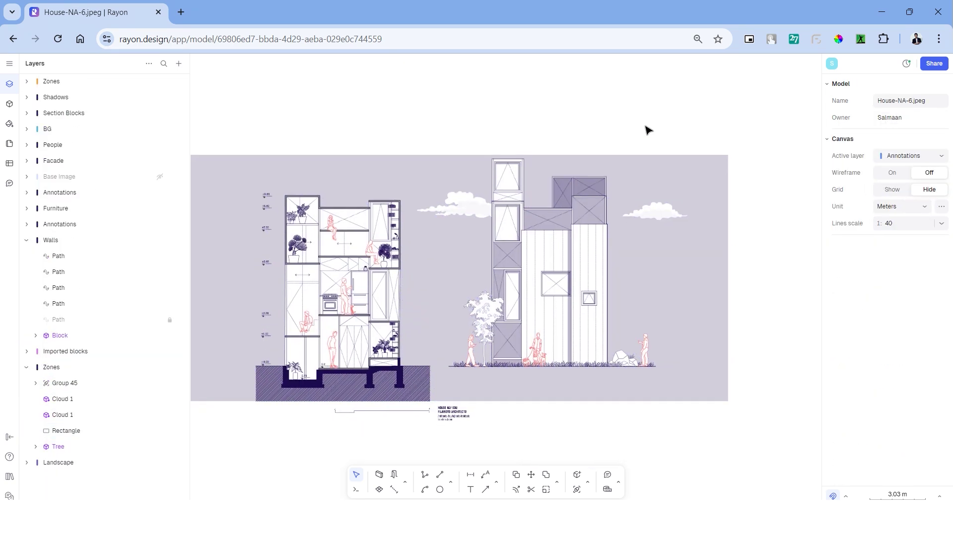
Reposition the clouds so they tuck behind the house and draw a red sun circle by the right-hand set-back block.
scroll(623, 162, "up", 3)
left_click(589, 224)
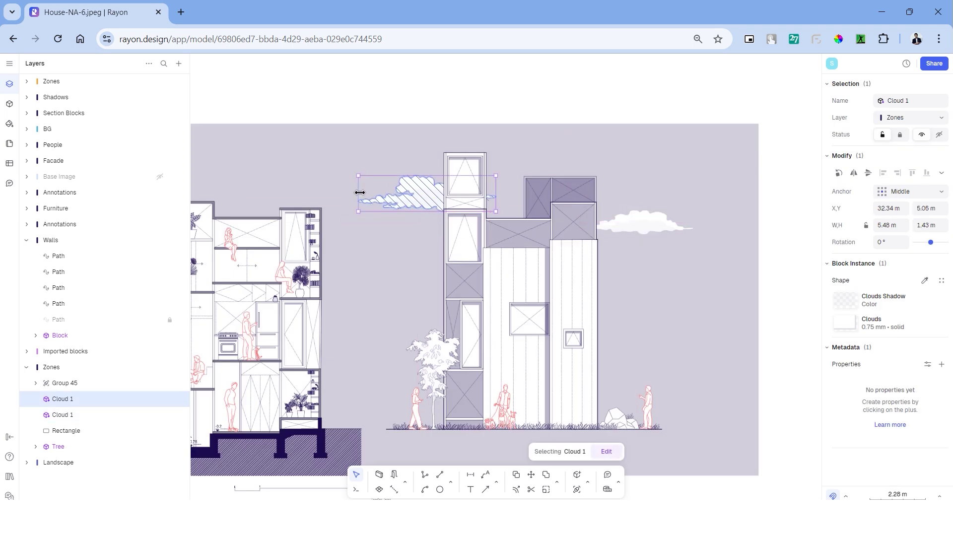
key("c")
left_click(595, 165)
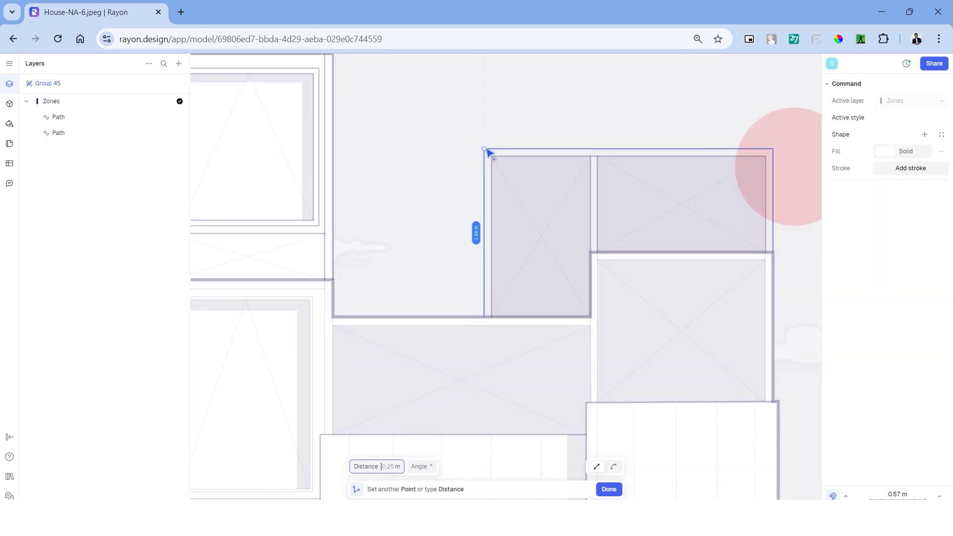
Trace the right-hand set-back block with a solid white path inside the backing group.
left_click(484, 149)
middle_click_drag(744, 150, 674, 151)
left_click(702, 149)
left_click(702, 253)
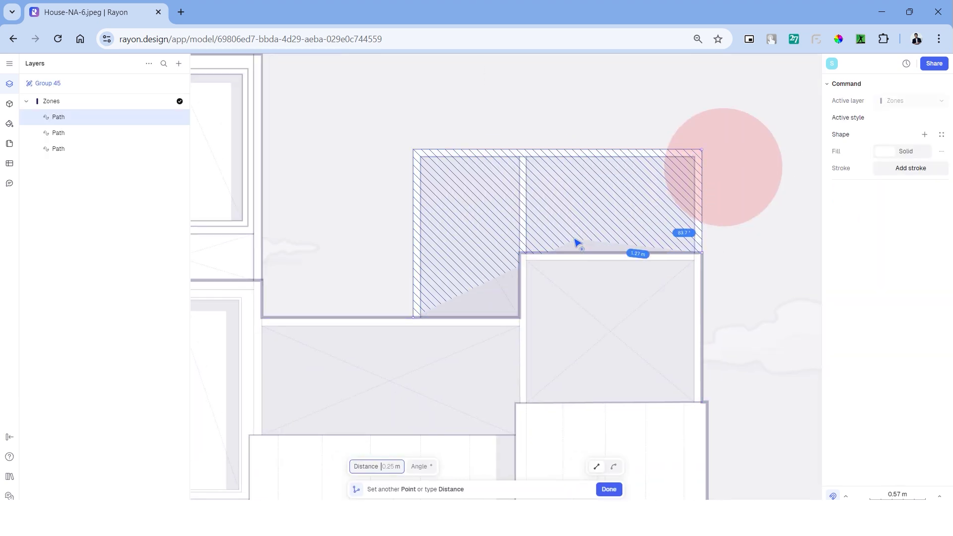
left_click(520, 319)
left_click(413, 318)
left_click(607, 453)
Move the sun circle behind the house in the Zones layer, nudge it into position and open its fill.
scroll(578, 285, "down", 3)
left_click(685, 199)
left_click_drag(57, 320, 94, 427)
left_click_drag(713, 245, 704, 237)
left_click(887, 301)
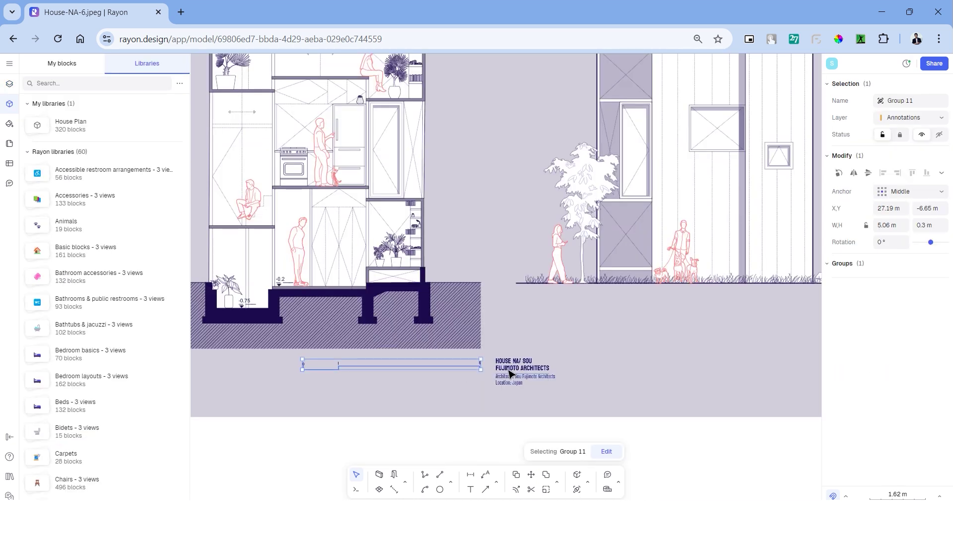
Shift the scale bar and title text beneath the section so the title lines up with the ground hatch's right edge.
key("Escape")
scroll(459, 389, "down", 5)
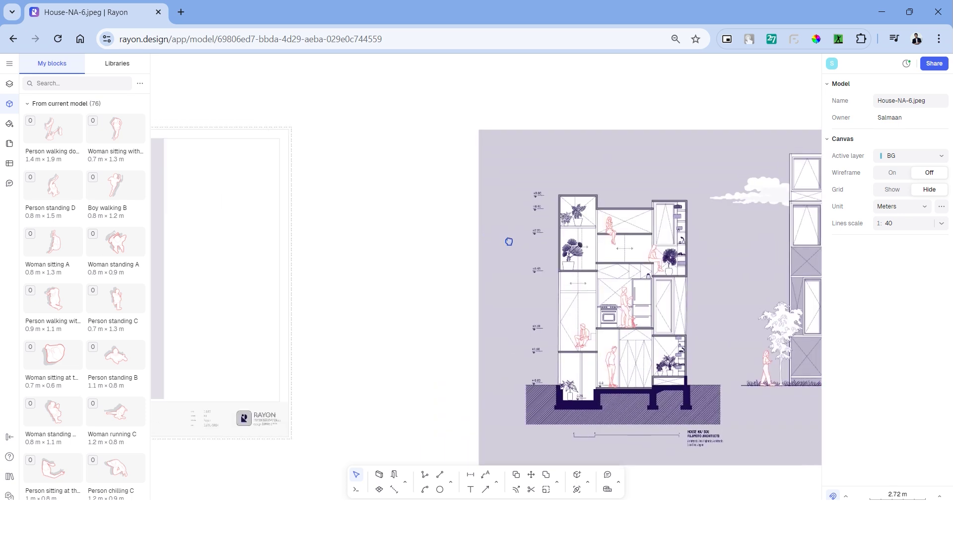
Copy the floor plan's page frame with its title block and paste it over the section and elevation composition.
scroll(423, 340, "up", 3)
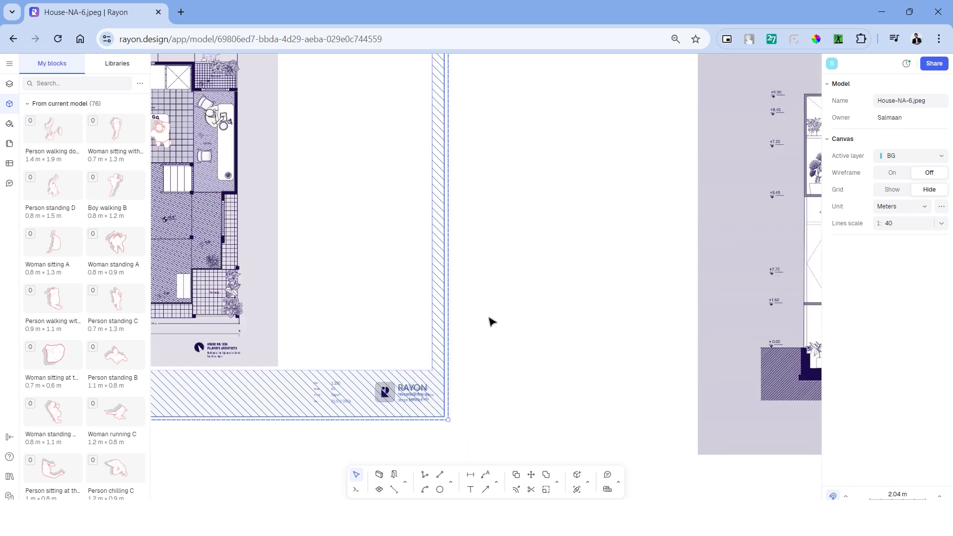
left_click(353, 390)
key("ctrl+c")
scroll(451, 347, "down", 2)
middle_click_drag(452, 347, 341, 341)
middle_click_drag(700, 366, 438, 360)
key("ctrl+v")
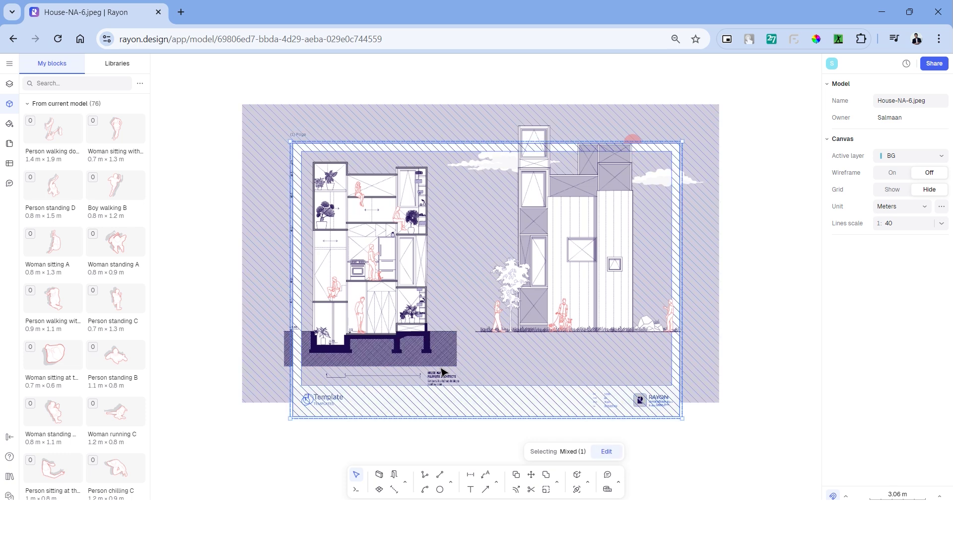
Move and enlarge the pasted page frame to about 27.2 m wide so it surrounds the shared drawing background.
left_click_drag(365, 411, 306, 424)
middle_click_drag(447, 368, 381, 404)
left_click_drag(558, 191, 673, 110)
middle_click_drag(552, 228, 578, 210)
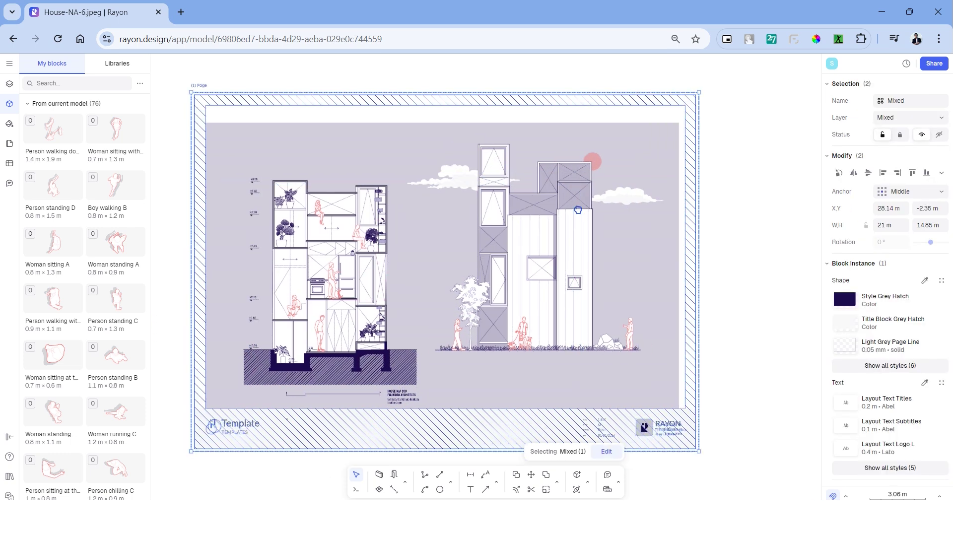
Select the section and elevation page from the model's pages and set its scale to 1:70.
left_click(9, 144)
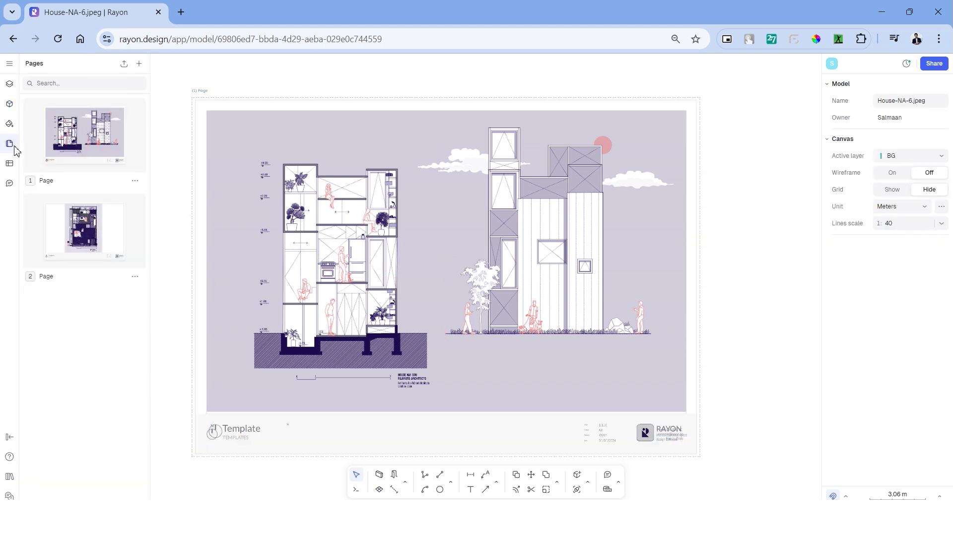
left_click(113, 124)
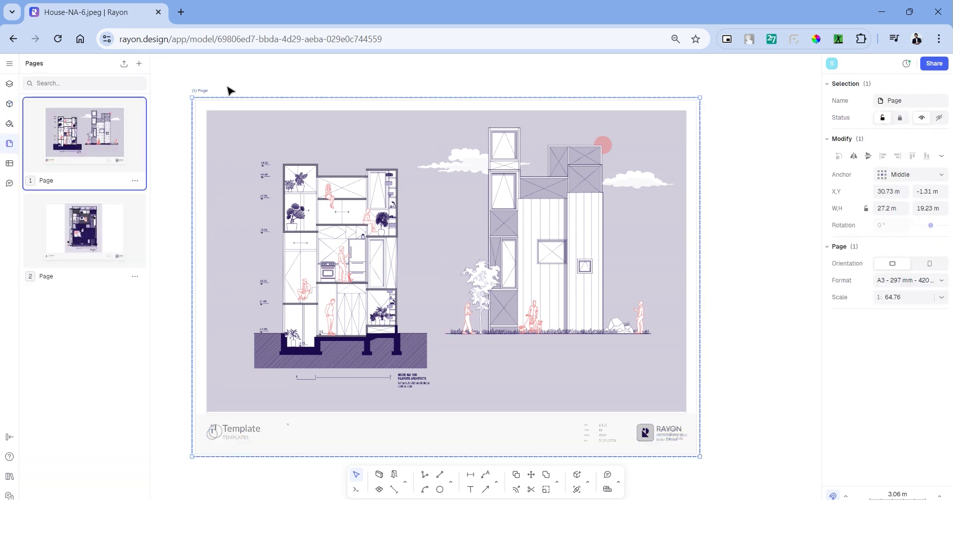
left_click(942, 298)
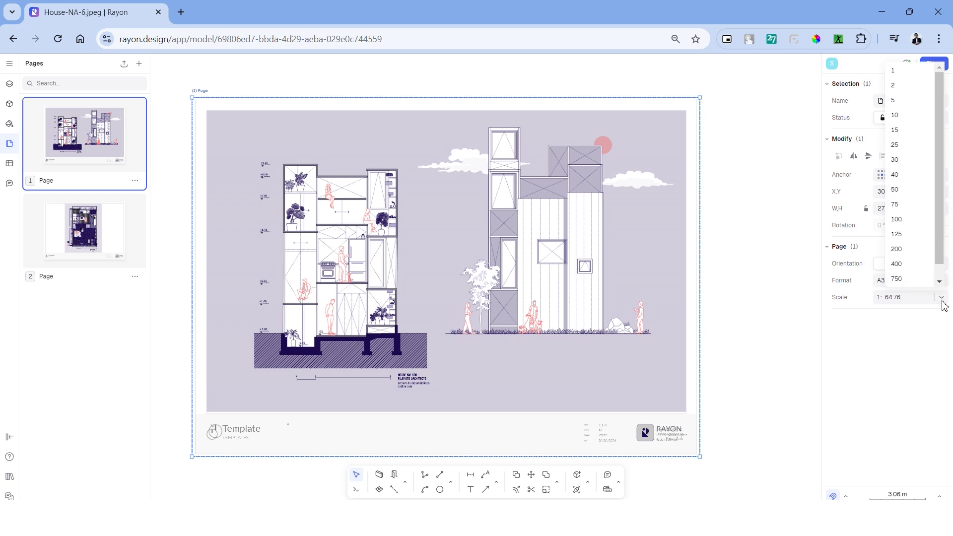
left_click(903, 192)
type("70")
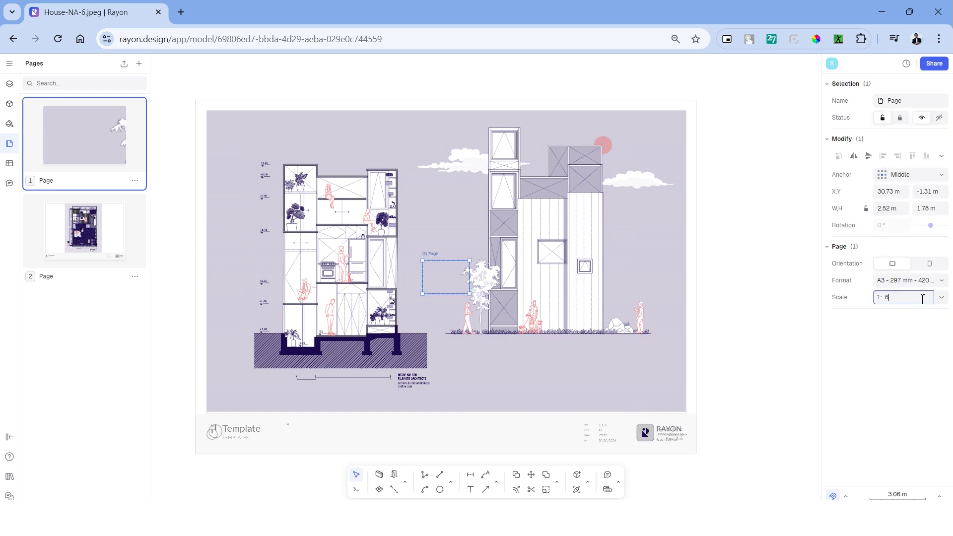
key("BackSpace")
type("0")
key("Return")
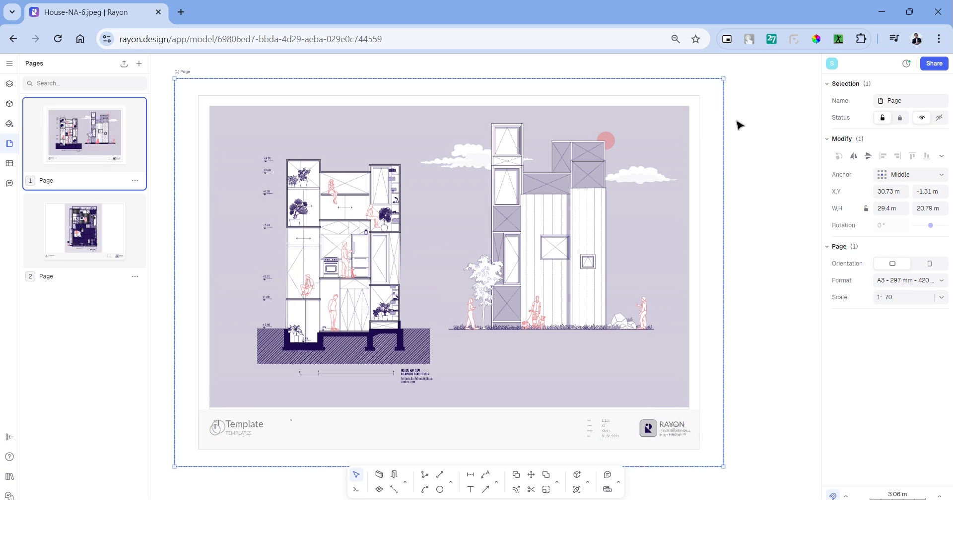
Keep the section and elevation page in A3 format and export it.
left_click(943, 282)
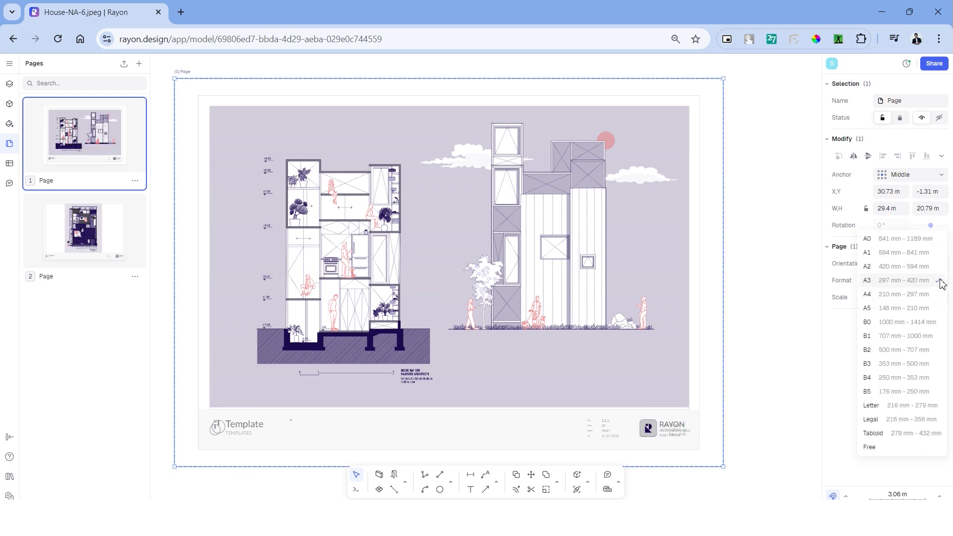
left_click(924, 281)
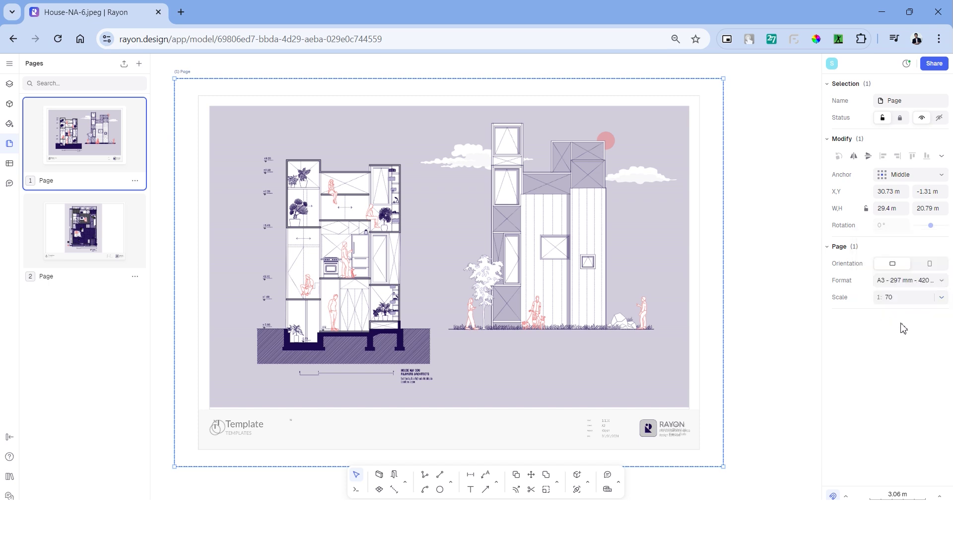
left_click(942, 298)
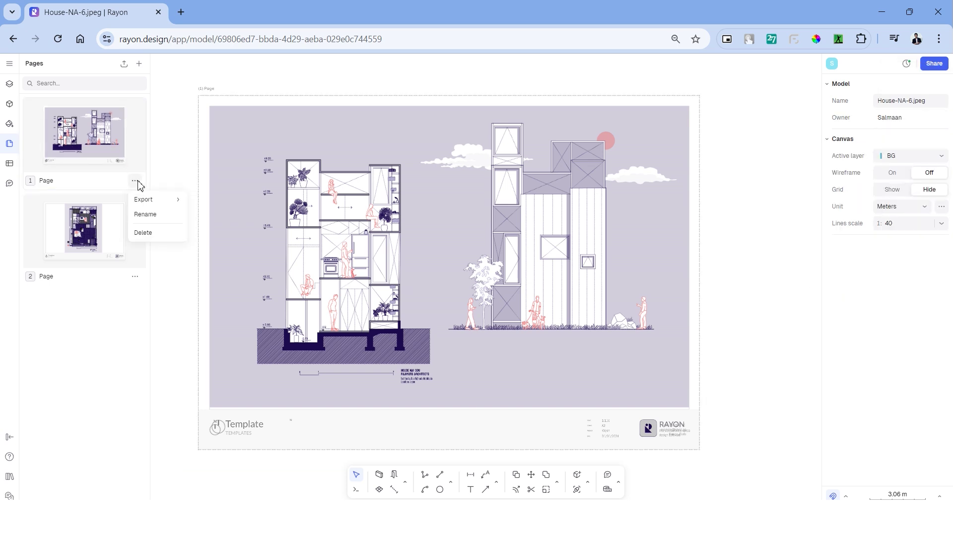
left_click(207, 203)
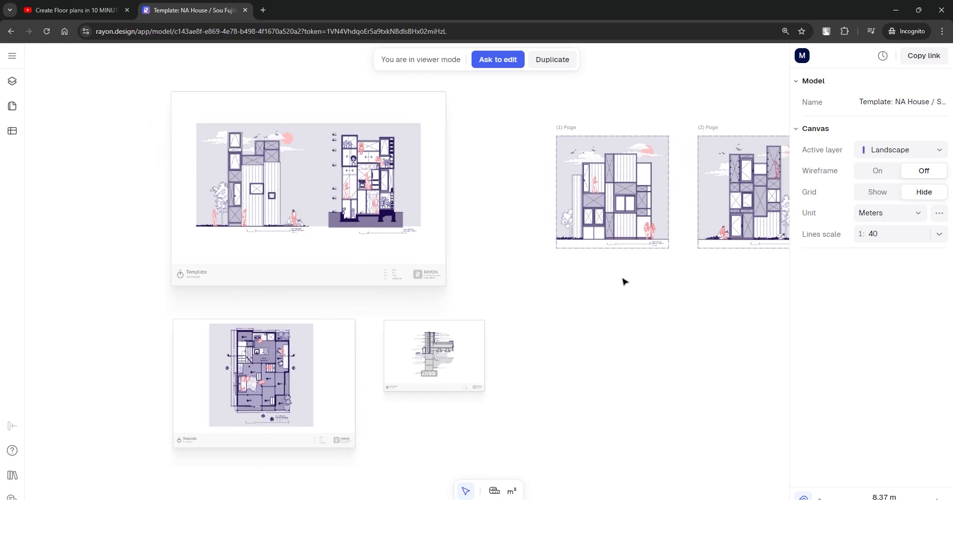
Switch to the shared NA House template model and duplicate it.
left_click(551, 60)
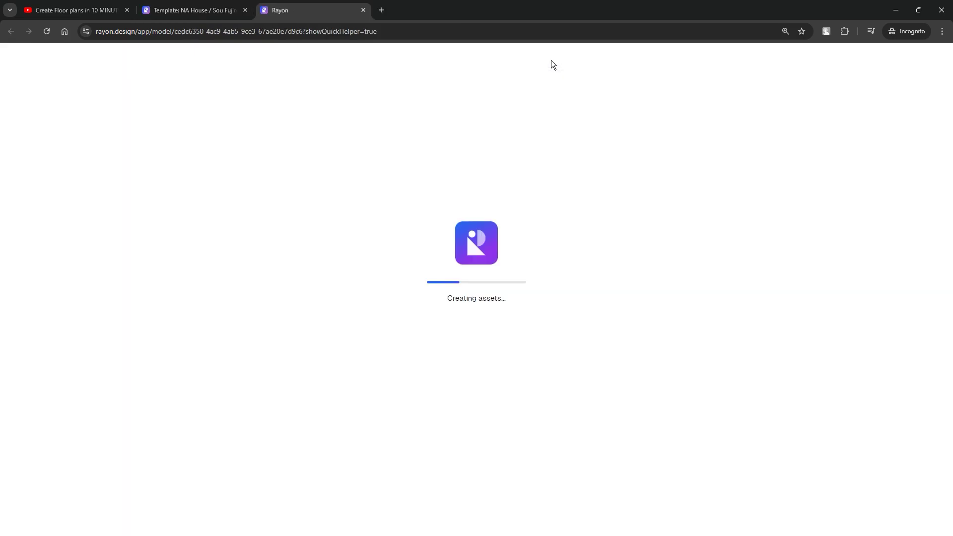